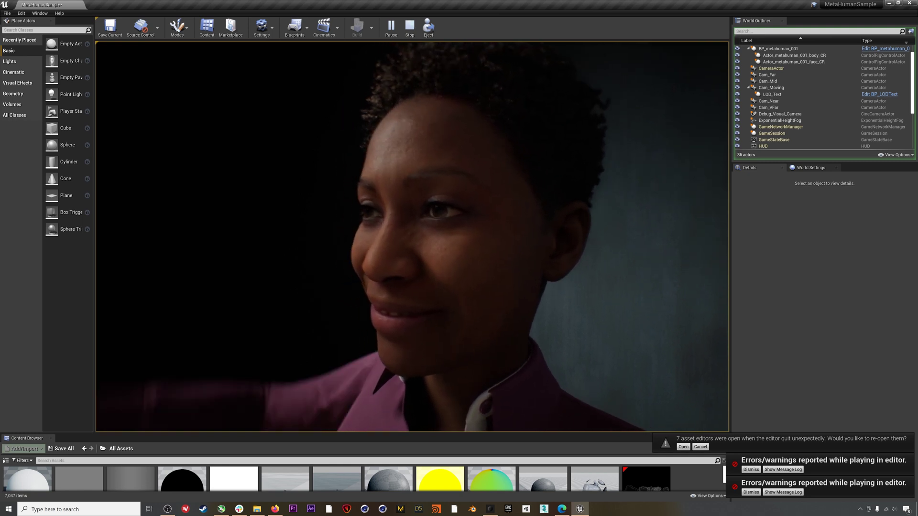
Step: Stop the play session and delete the BP_metahuman_004 actor from the level, accepting the broken references
key(Escape)
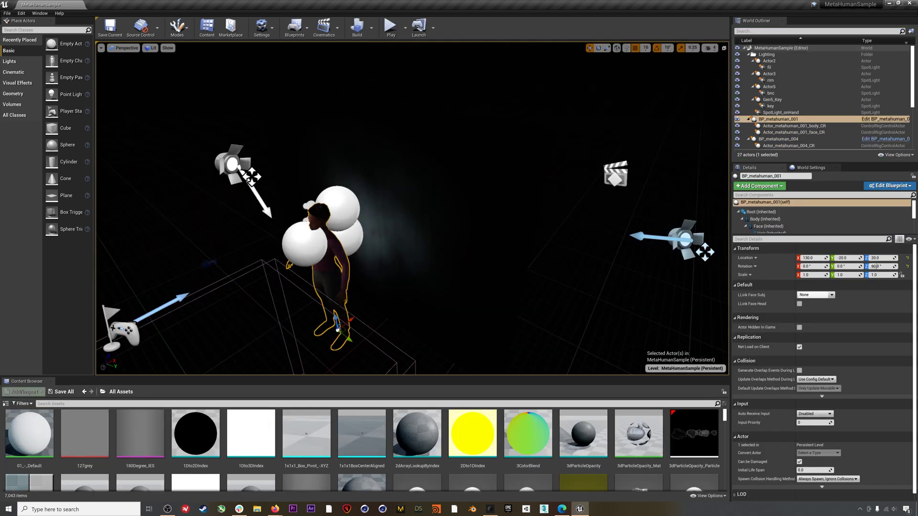
right_drag(411, 210, 359, 210)
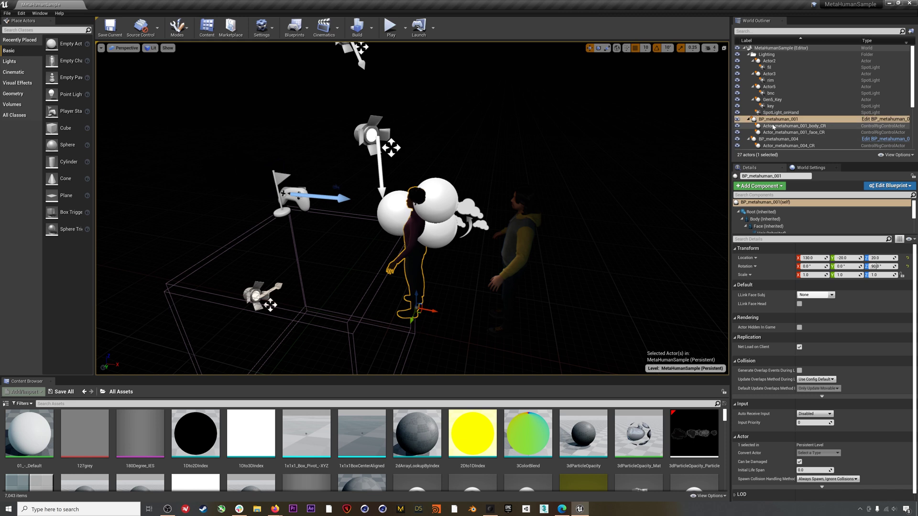
click(749, 55)
click(778, 81)
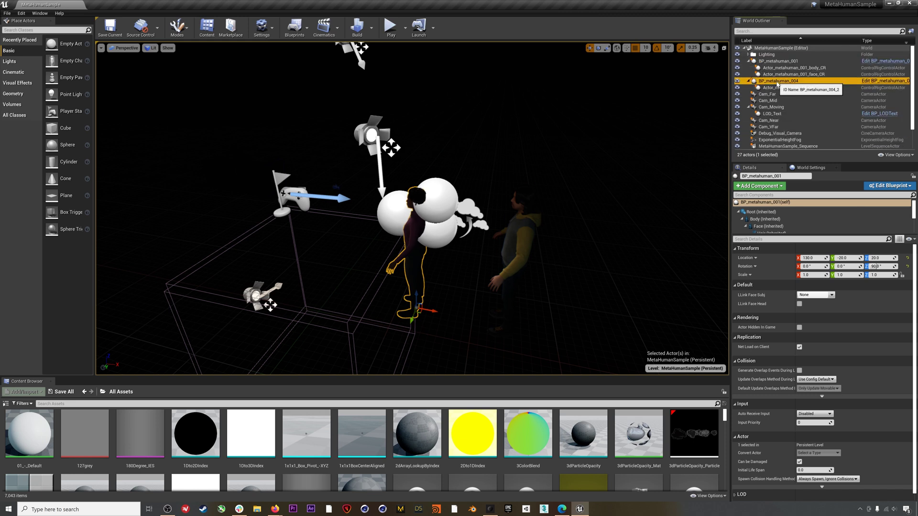
key(Delete)
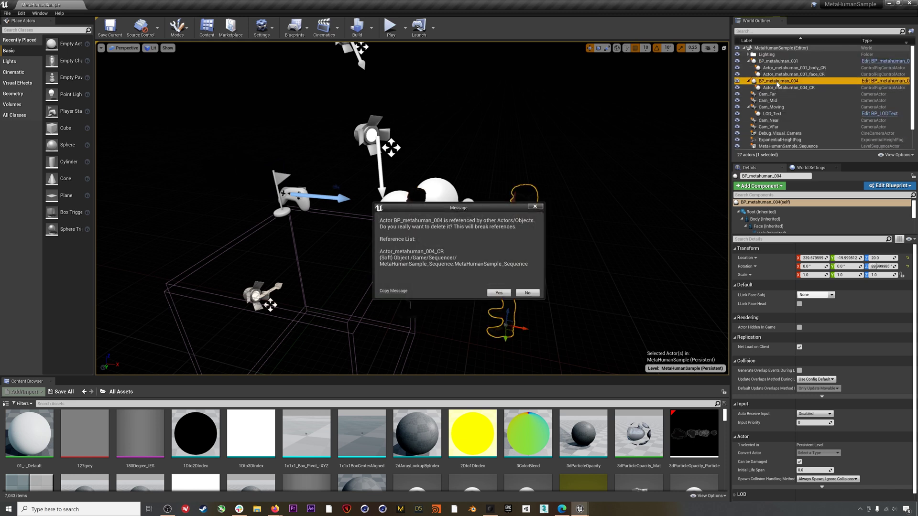
click(506, 294)
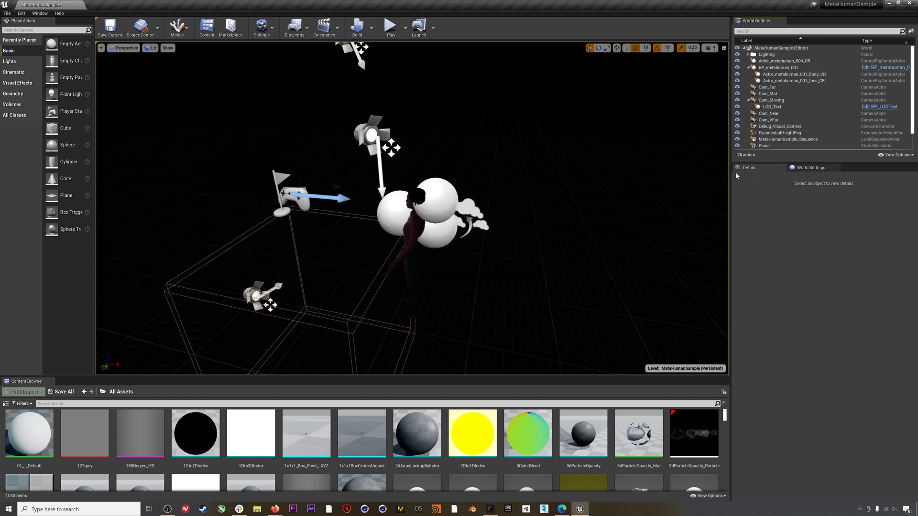
Step: Delete the leftover Actor_metahuman_004_CR control rig actor from the level despite its sequence reference
click(787, 61)
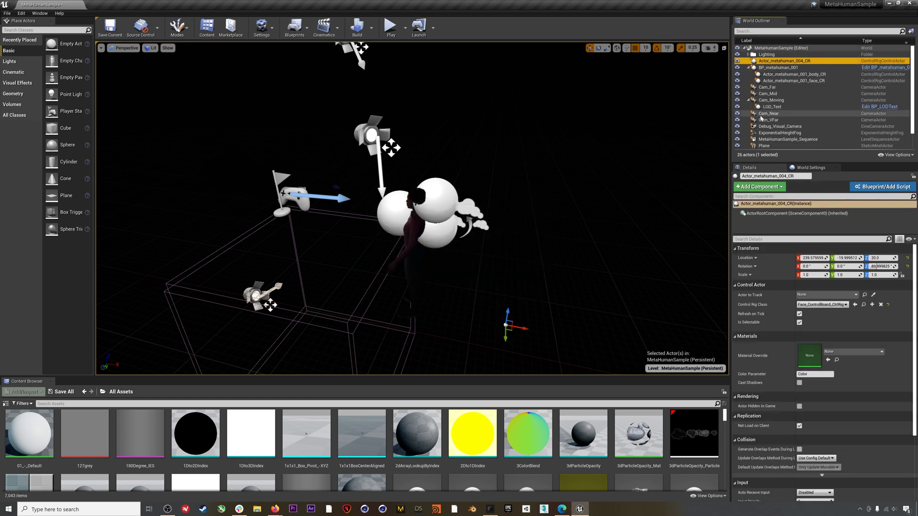
key(Delete)
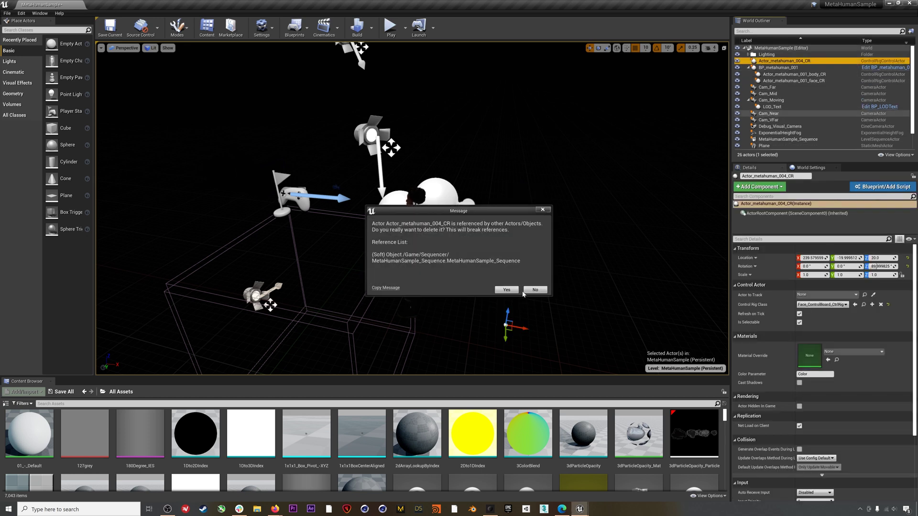
click(514, 291)
Step: Delete the MetaHumanSample_Sequence level sequence actor from the level despite its level blueprint references
scroll(799, 115, down, 1)
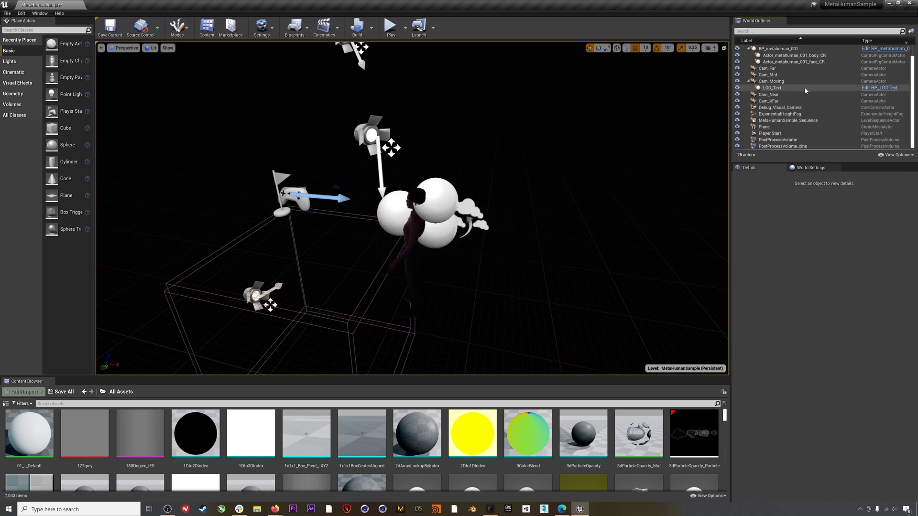
click(781, 121)
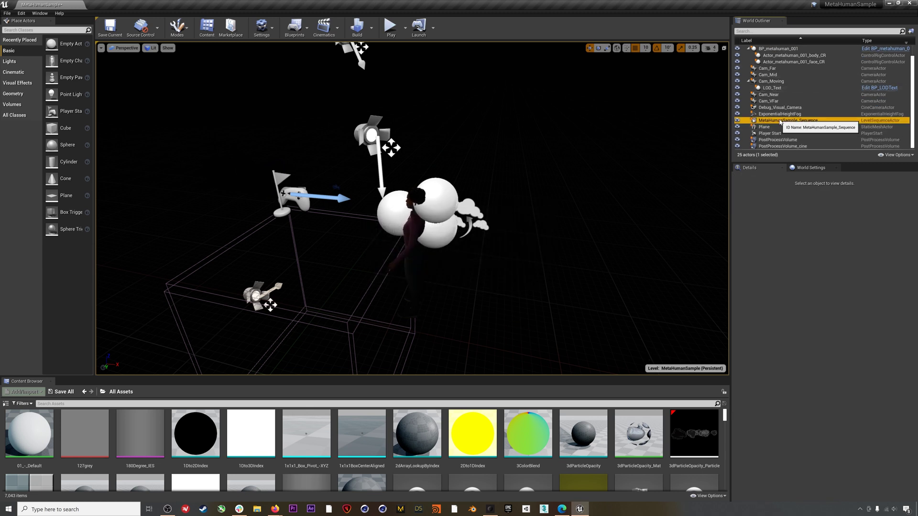
key(Delete)
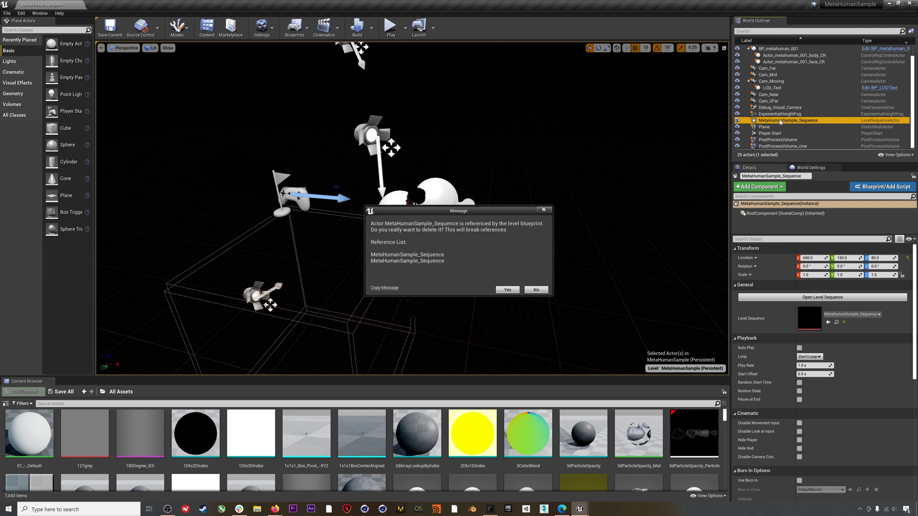
click(507, 289)
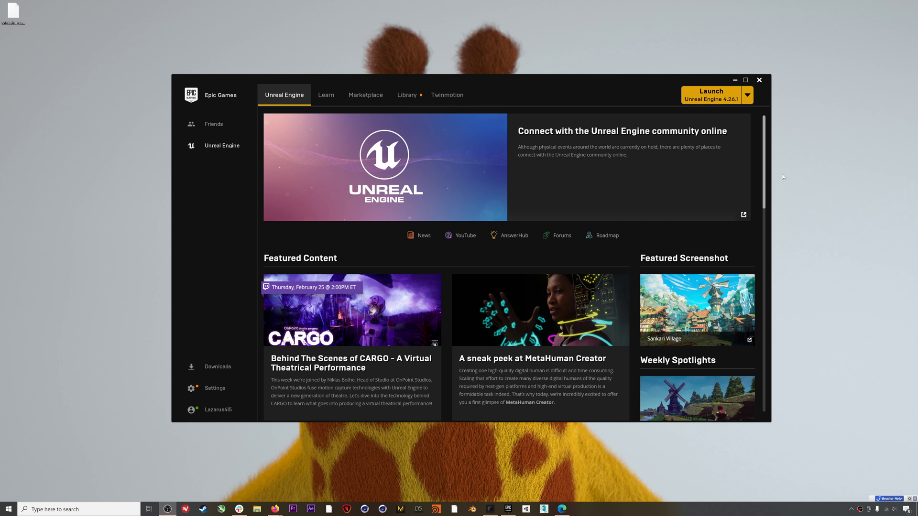
Step: Search the Epic Games Marketplace for "metahuman" and open the MetaHumans content page and its external link
click(363, 99)
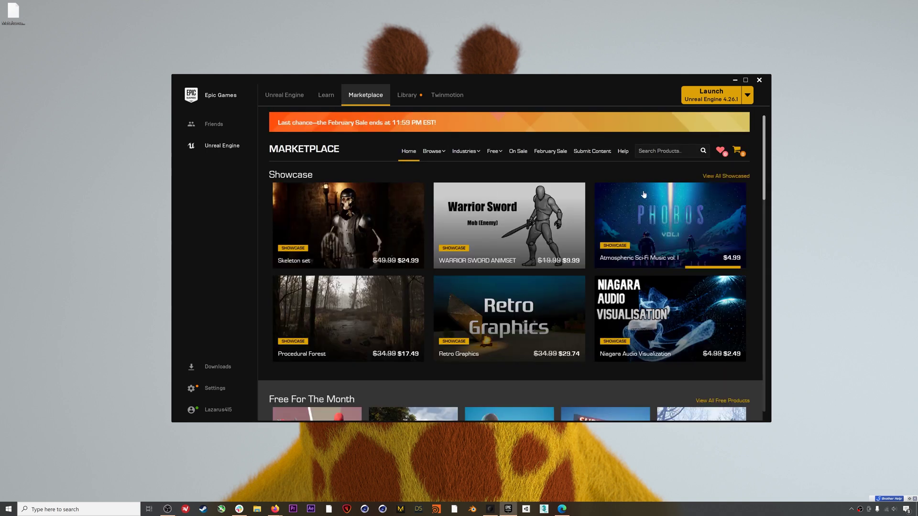
text(metahuman)
key(Return)
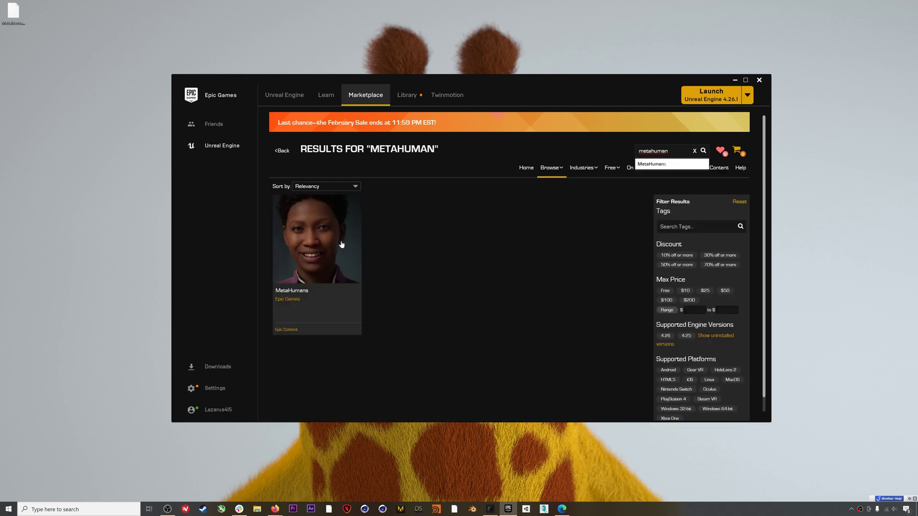
click(317, 258)
click(589, 329)
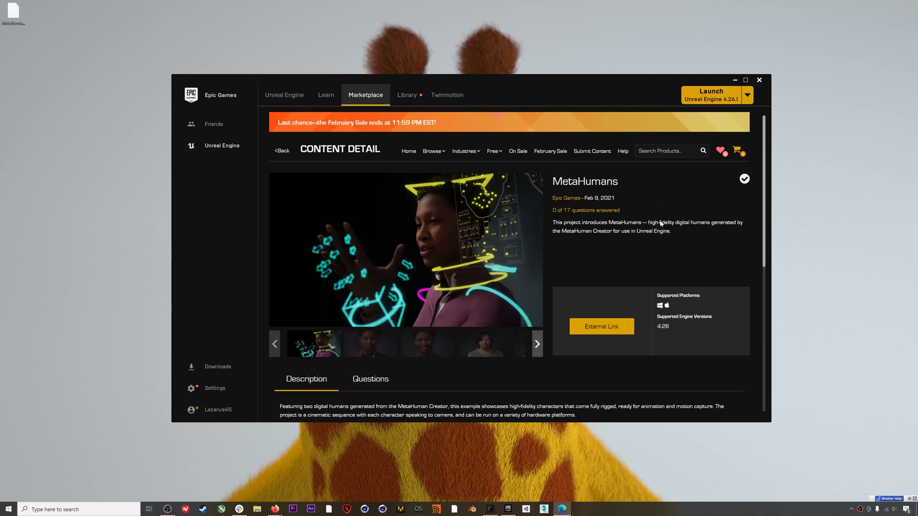
Step: Create a new project from the MetaHumans sample in the launcher library's vault
click(407, 95)
scroll(531, 299, down, 3)
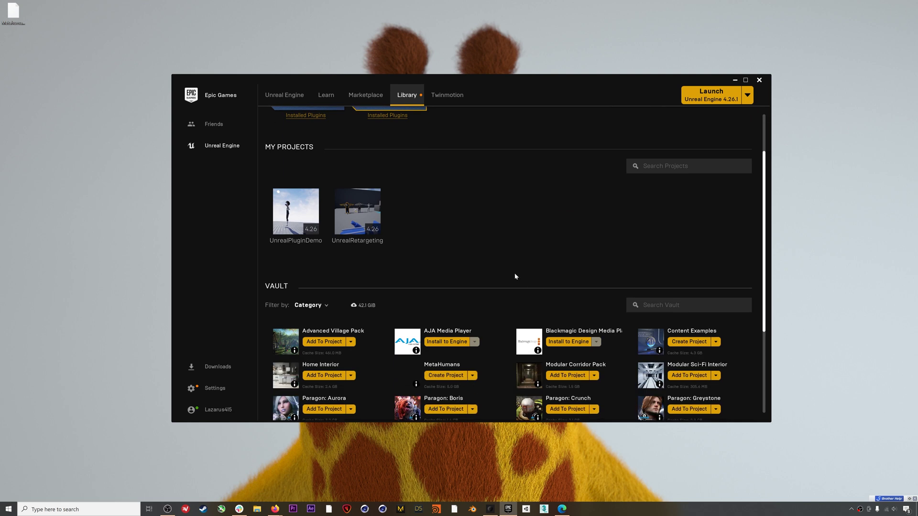
scroll(503, 239, down, 1)
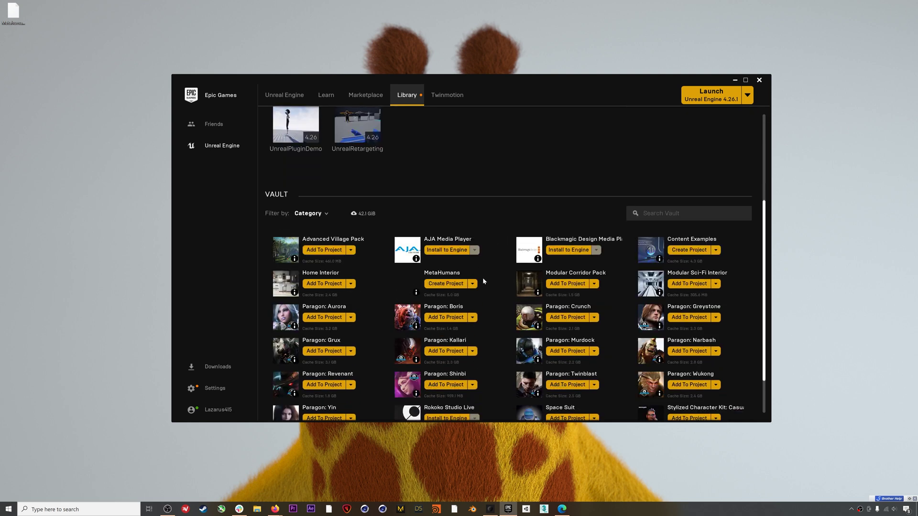
click(448, 284)
click(552, 250)
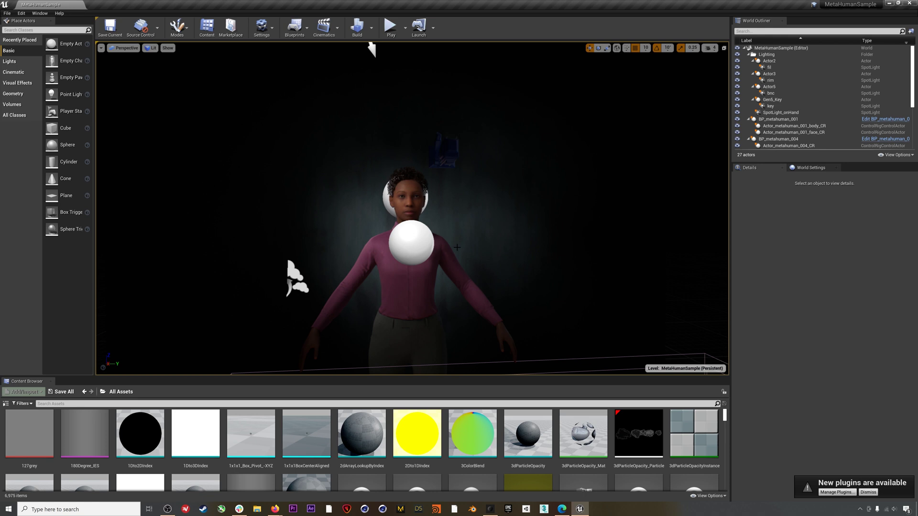
Step: Find the Rokoko Studio Live plugin by searching for "rokoko" and enable it, accepting the beta version
click(22, 13)
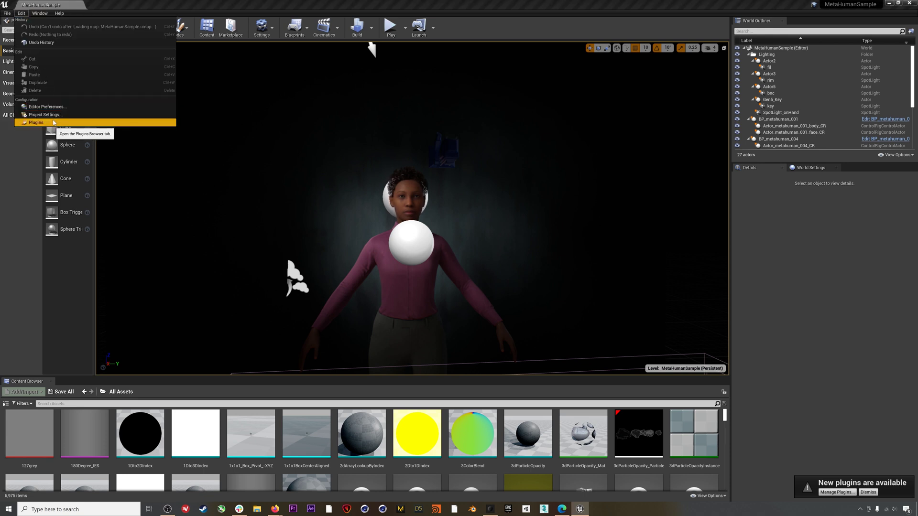
click(36, 122)
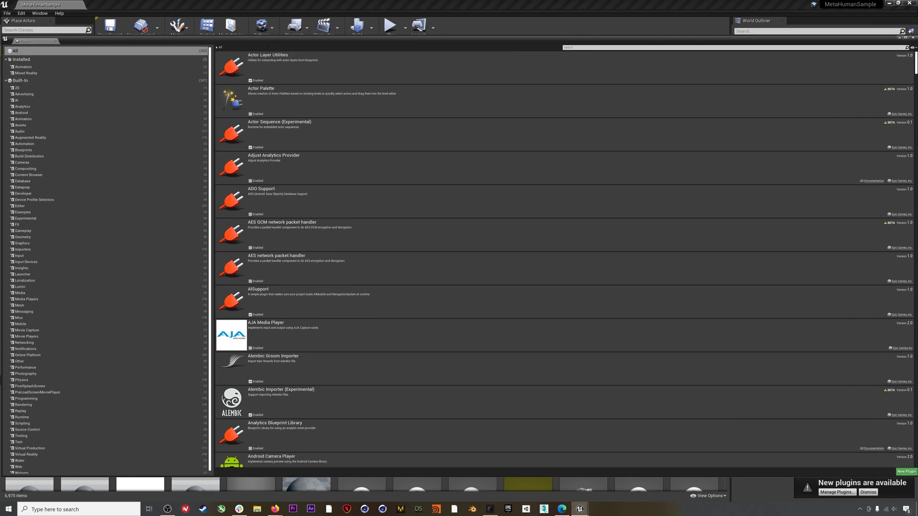
text(rokoko)
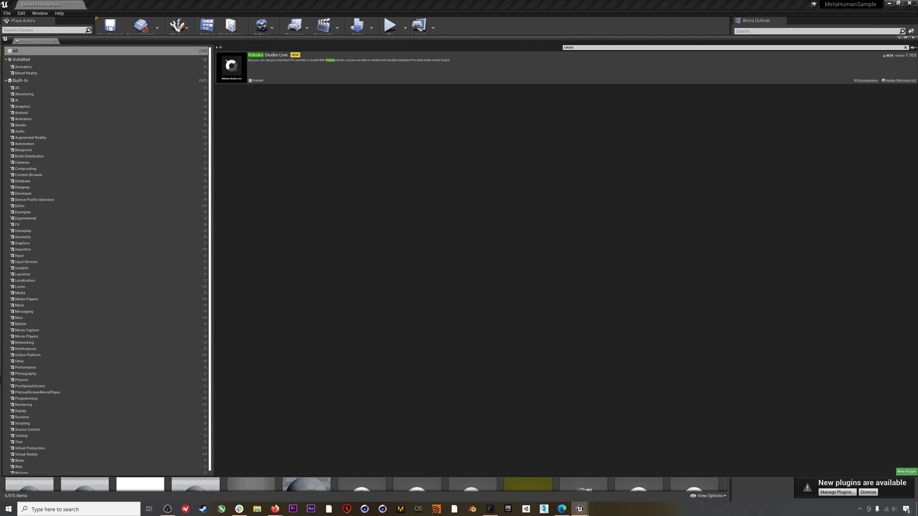
click(250, 81)
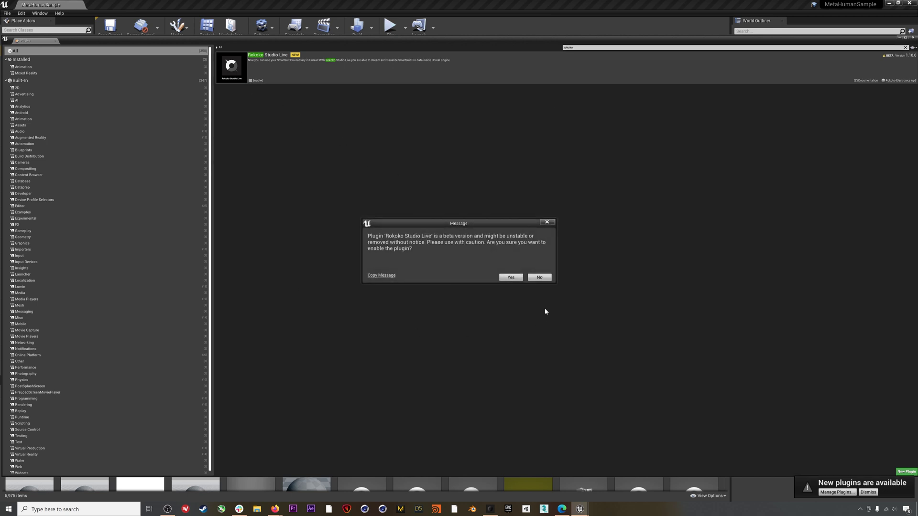
click(511, 277)
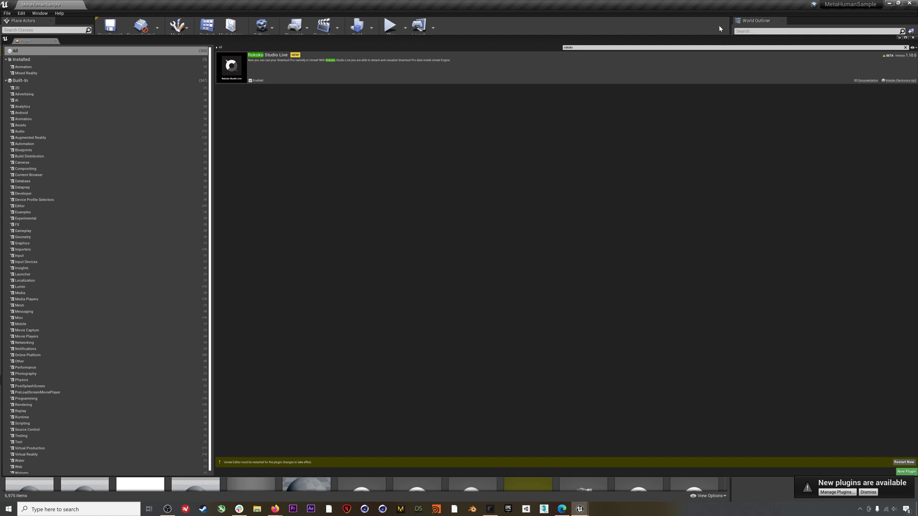
Step: Restart the editor to apply the plugin change and close the Plugins browser
drag(696, 44, 664, 45)
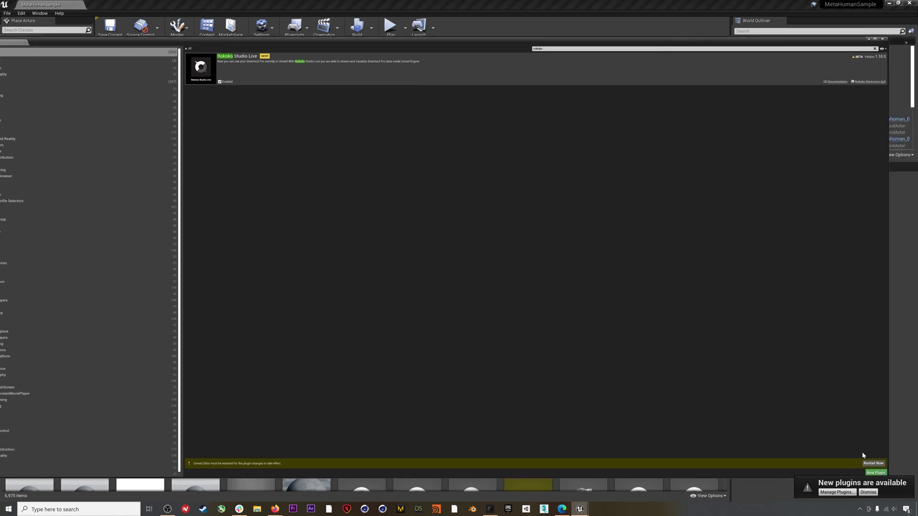
click(877, 464)
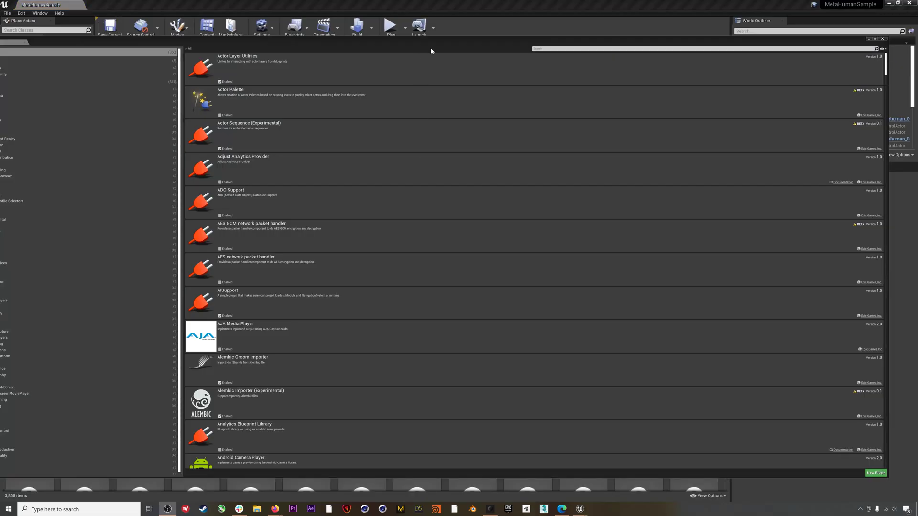
click(881, 39)
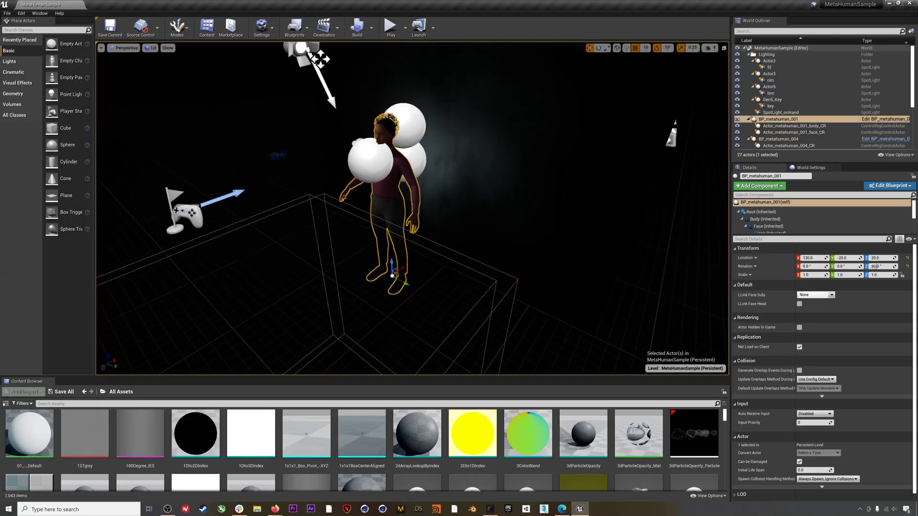
Step: Collapse the Lighting folder and delete the second character, BP_metahuman_004, from the level, accepting the broken references
mouse_move(492, 192)
right_down()
mouse_move(440, 193)
mouse_move(492, 191)
right_up()
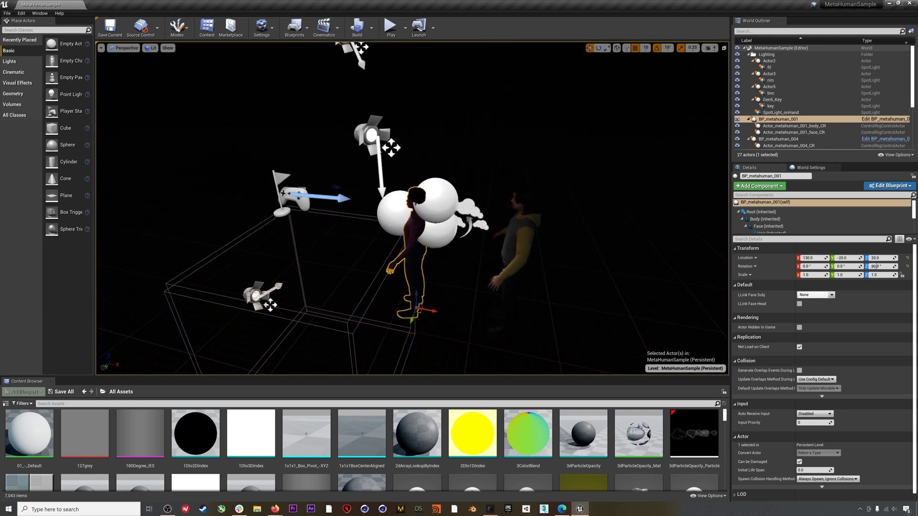
click(749, 54)
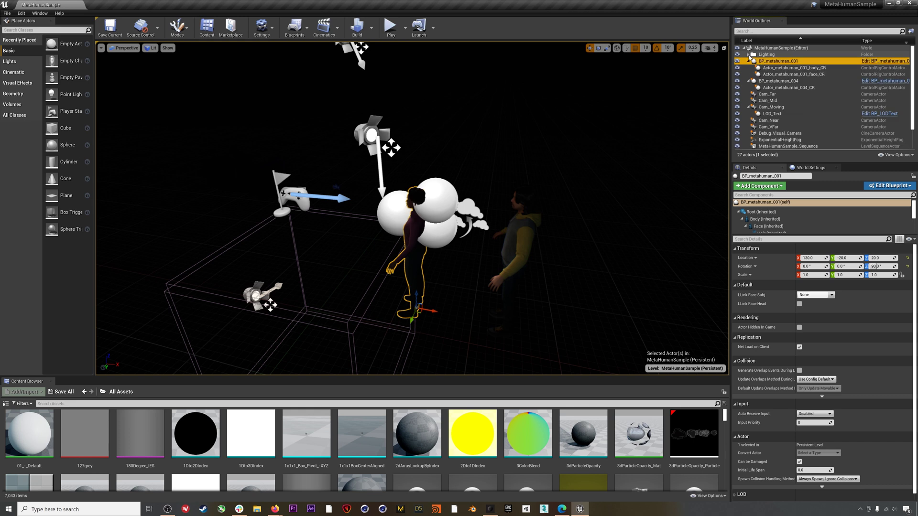
click(777, 82)
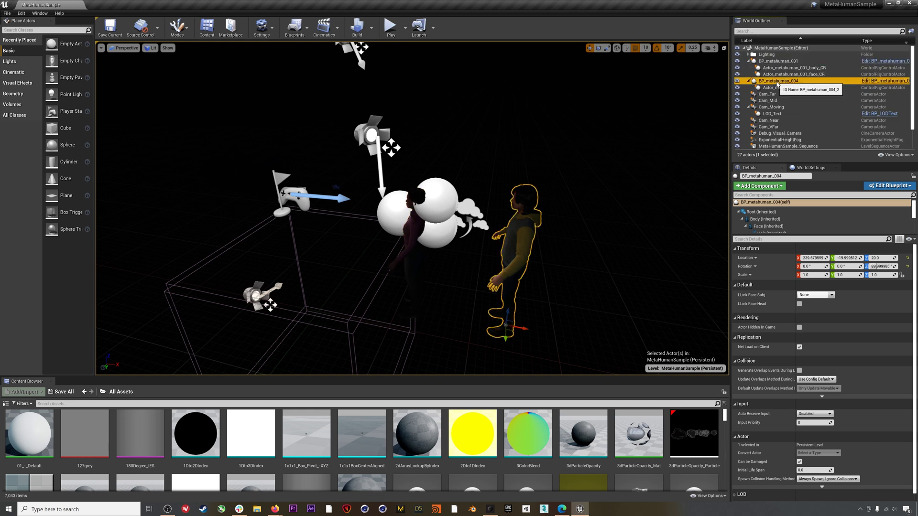
key(Delete)
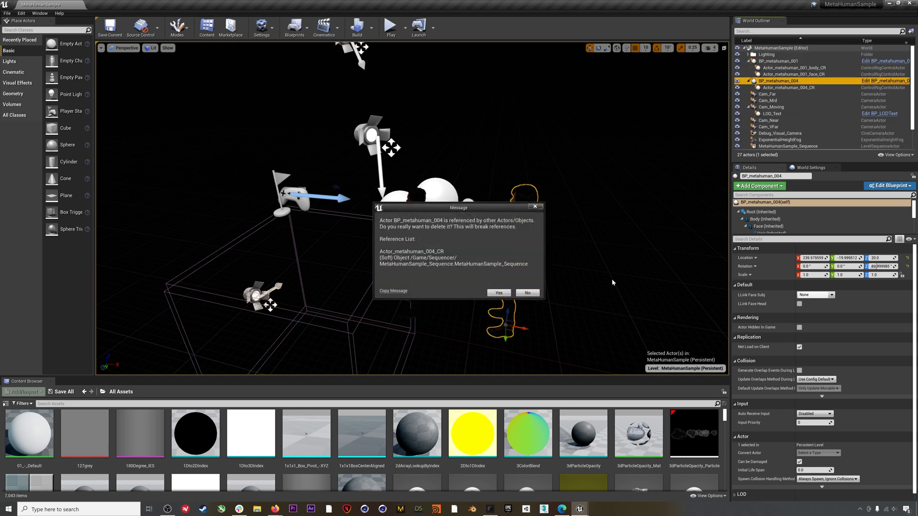
click(498, 293)
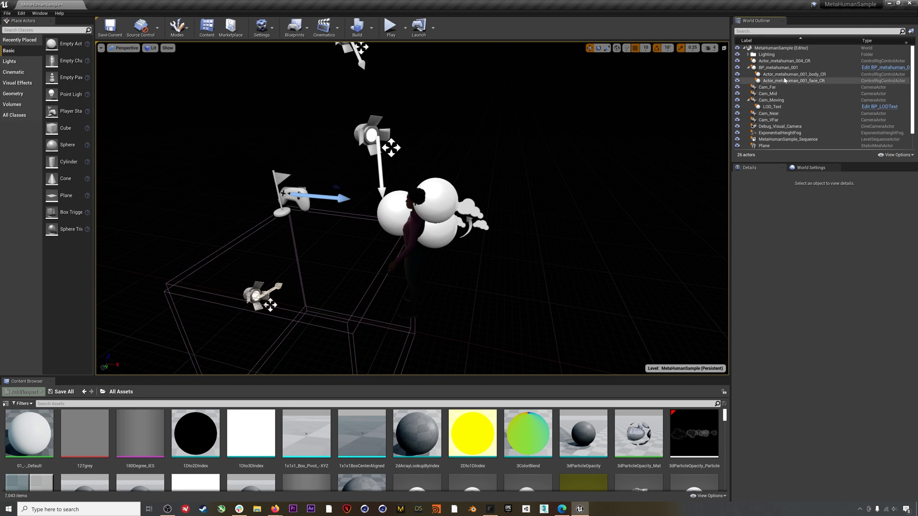
Step: Delete the orphaned Actor_metahuman_004_CR control rig actor that belonged to the removed character
click(786, 62)
key(Delete)
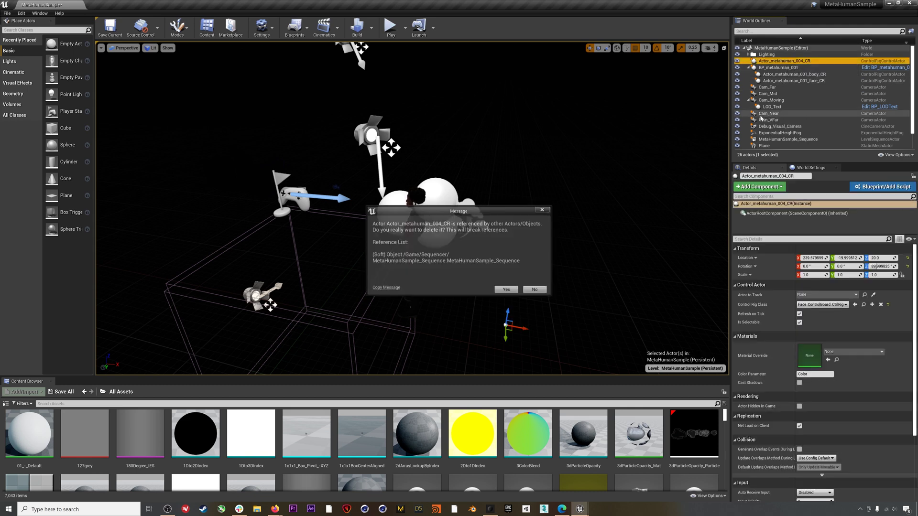
click(514, 291)
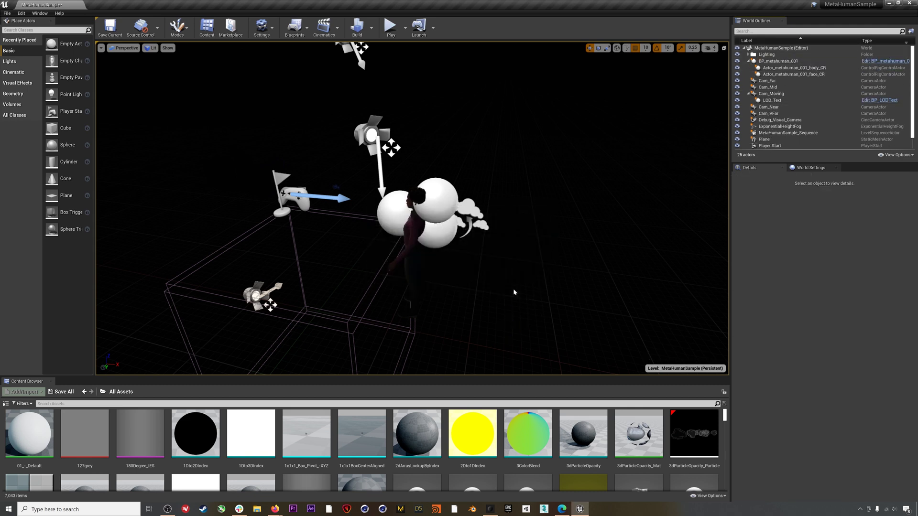
Step: Delete the MetaHumanSample_Sequence actor from the level, accepting the broken level blueprint references
scroll(805, 88, down, 1)
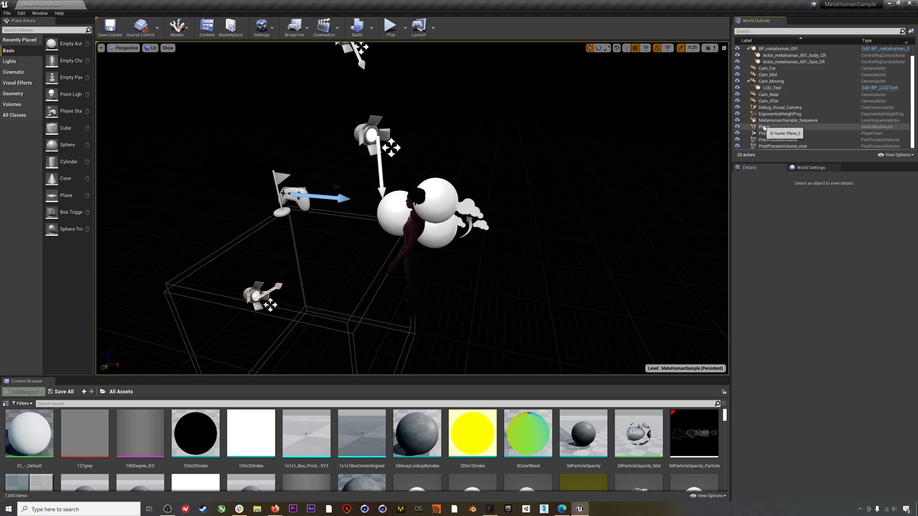
click(780, 121)
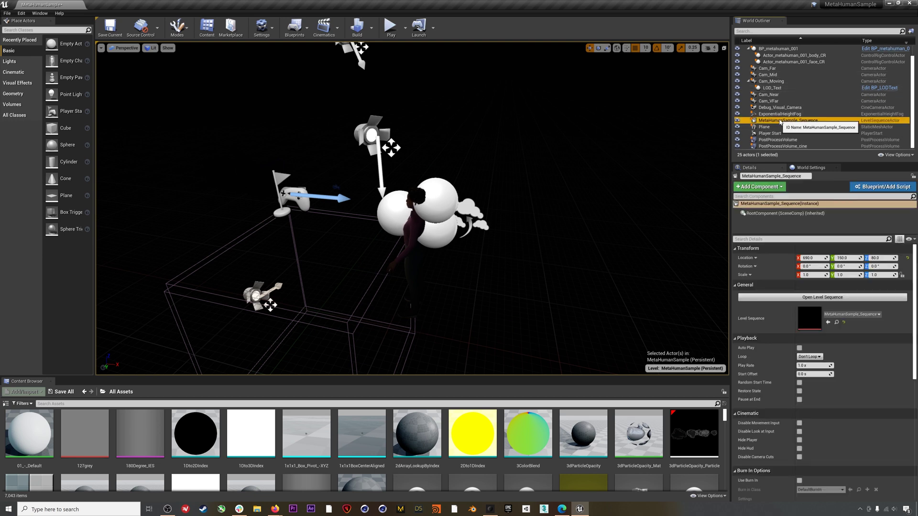
key(Delete)
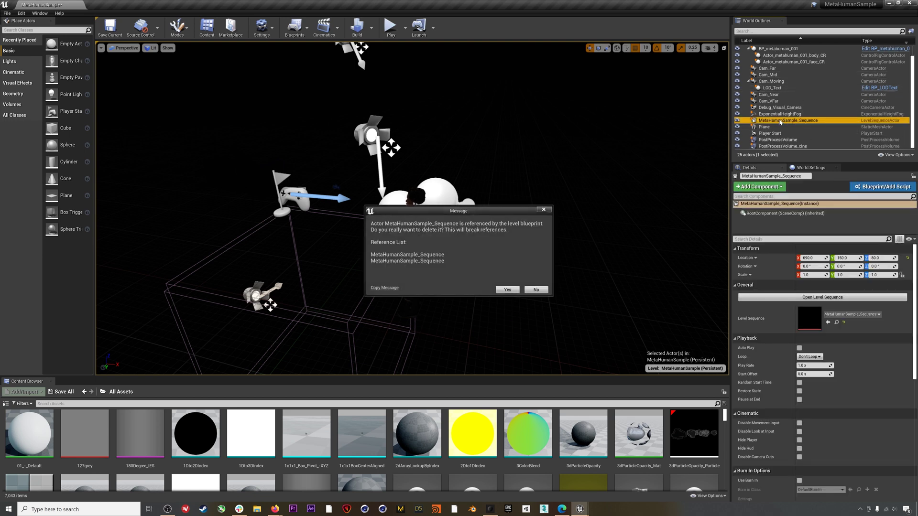
click(519, 290)
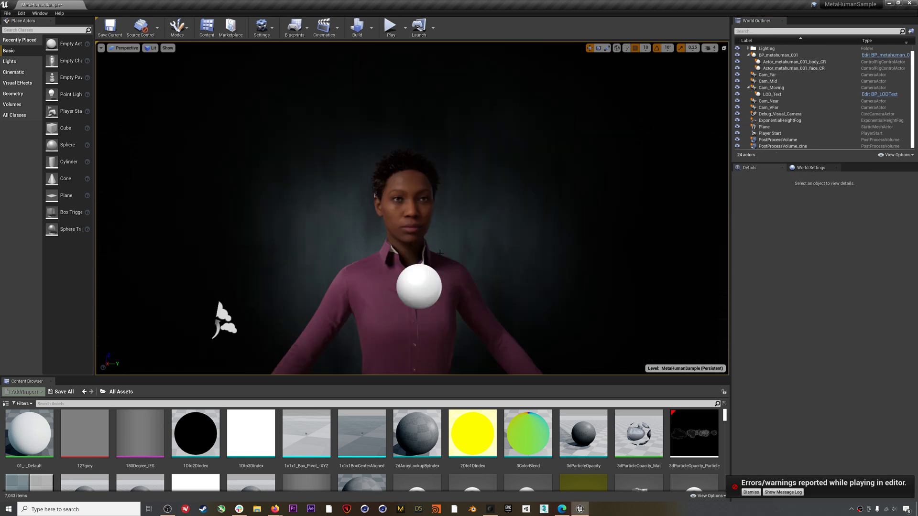
Step: Open the metahuman_base_skel skeleton from SampleMetaHumans/Common/Female/Medium/NormalWeight/Body and dock its editor in the main window
right_drag(431, 288, 383, 317)
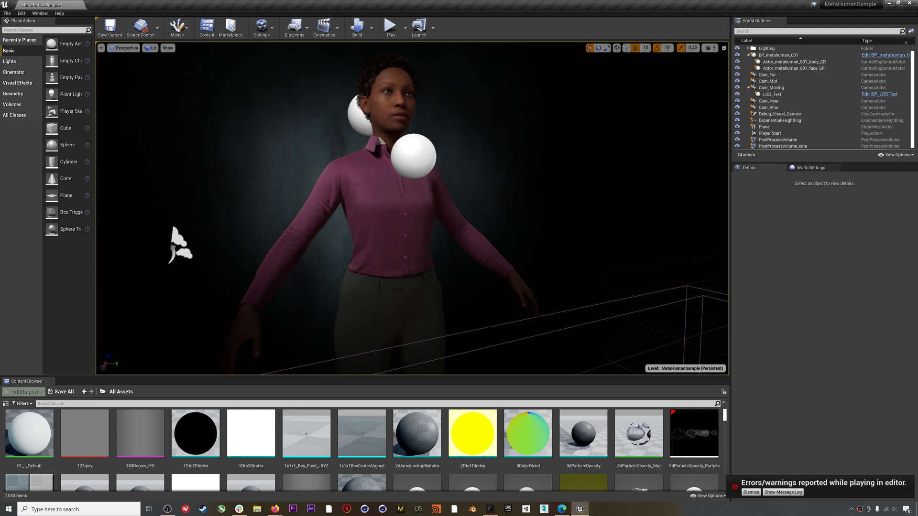
click(5, 404)
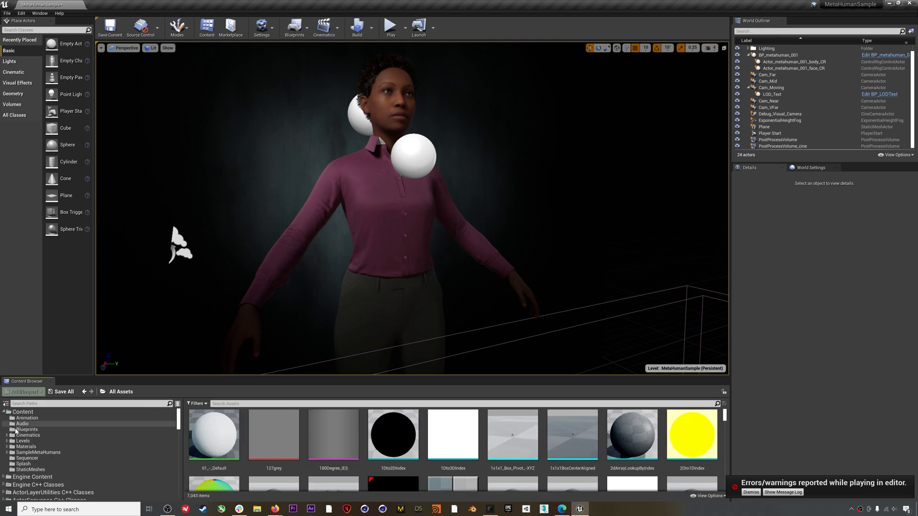
click(44, 453)
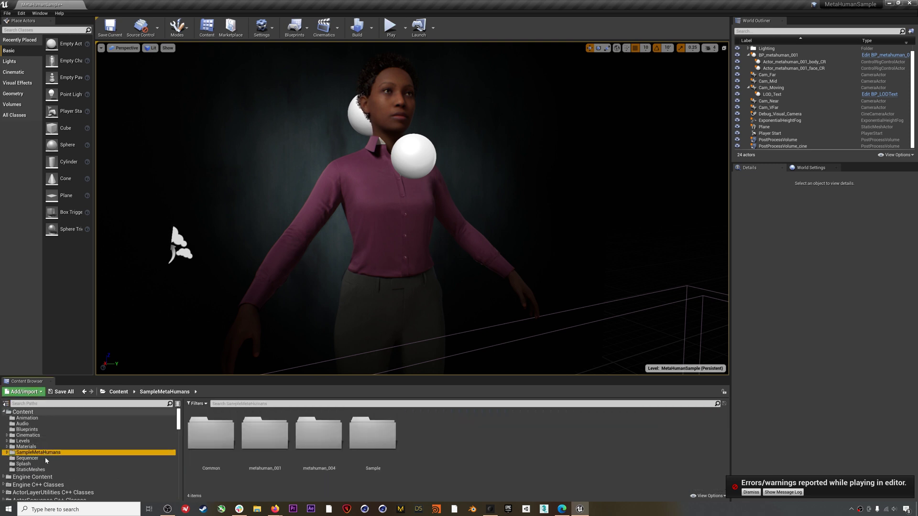
double_click(224, 461)
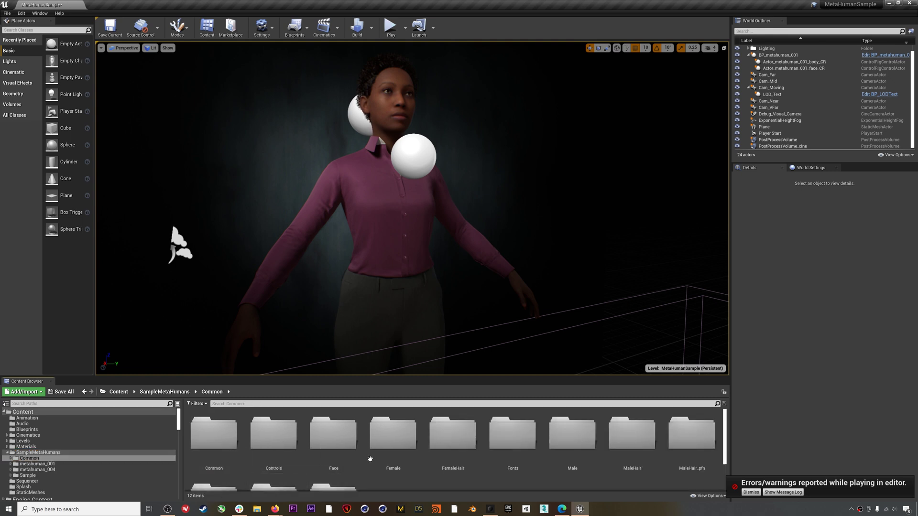
double_click(407, 436)
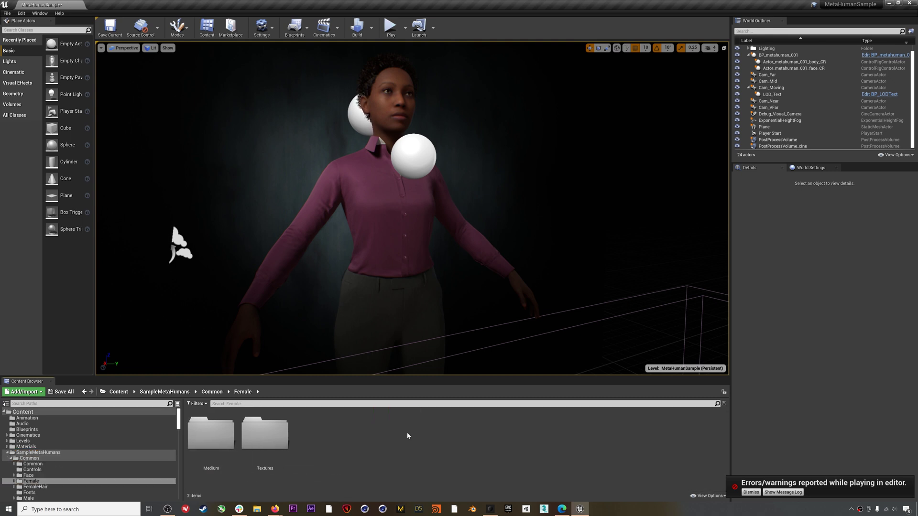
double_click(205, 433)
double_click(205, 435)
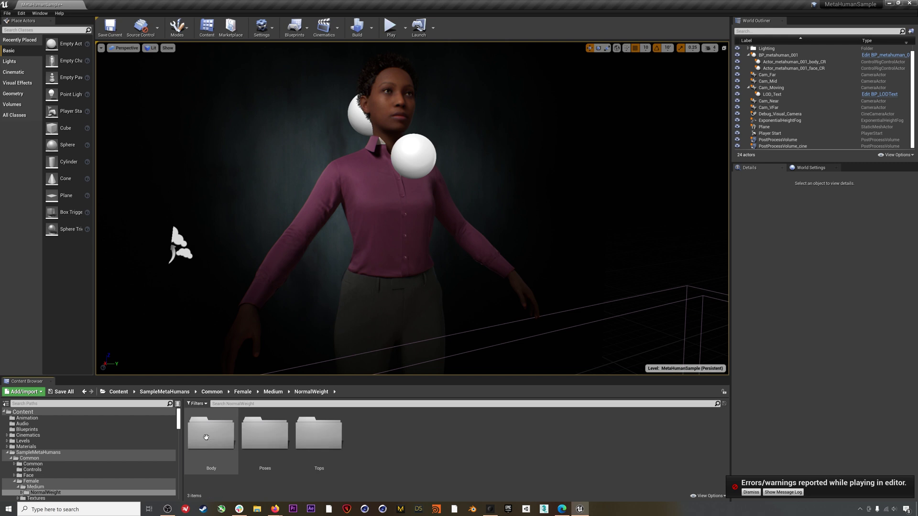
double_click(206, 437)
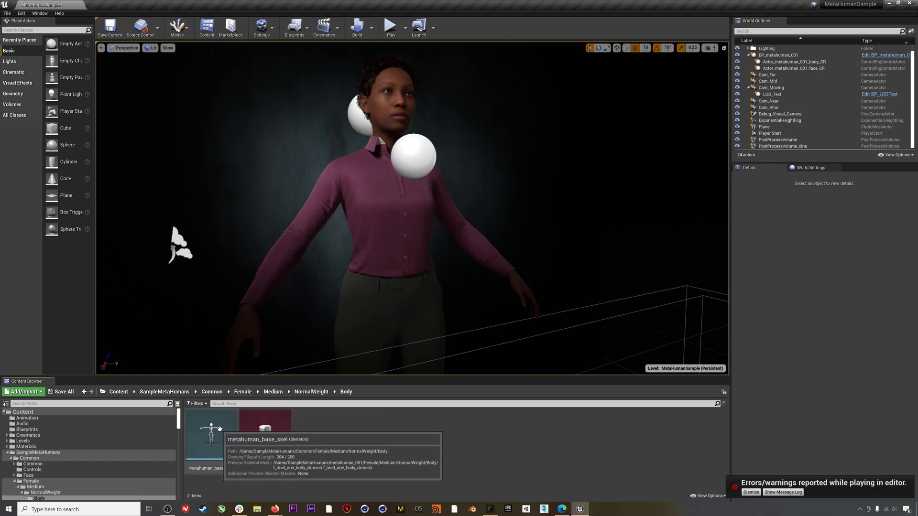
double_click(219, 428)
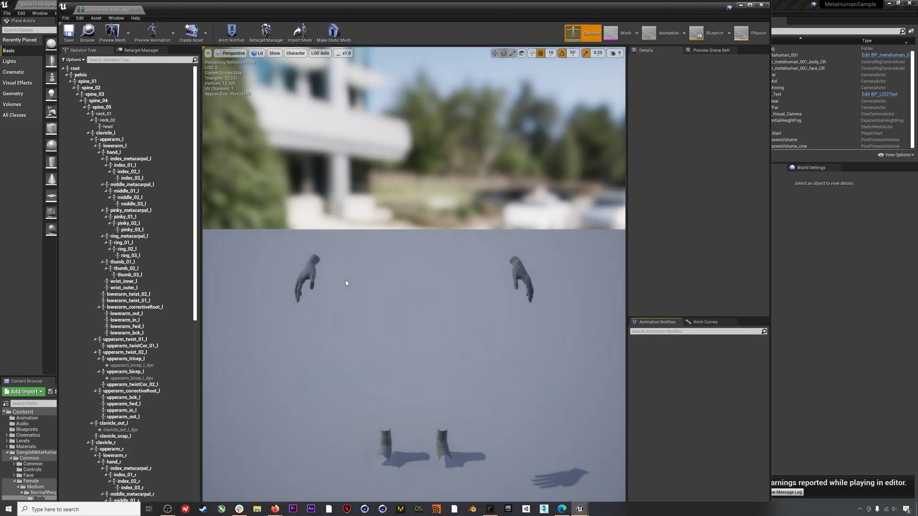
double_click(162, 9)
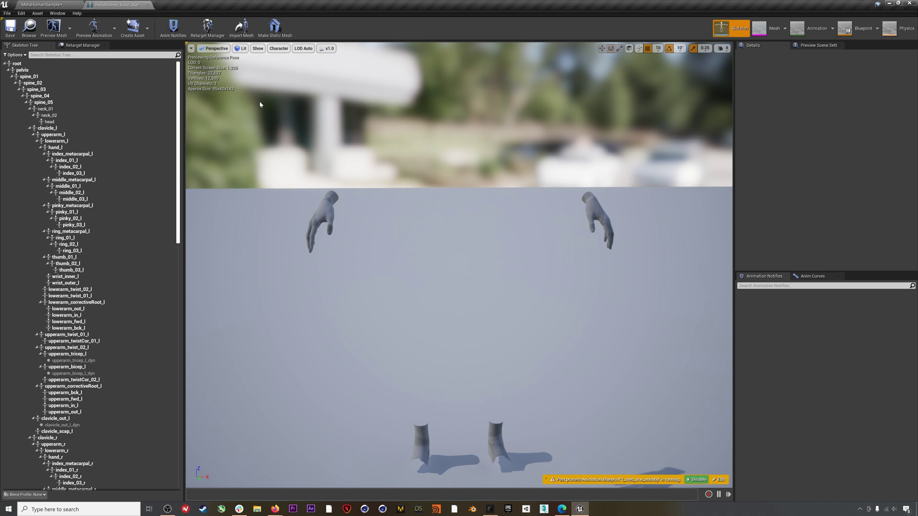
Step: Display the skeleton's bones in the preview by setting Bone Drawing to All Hierarchy
click(278, 48)
mouse_move(283, 80)
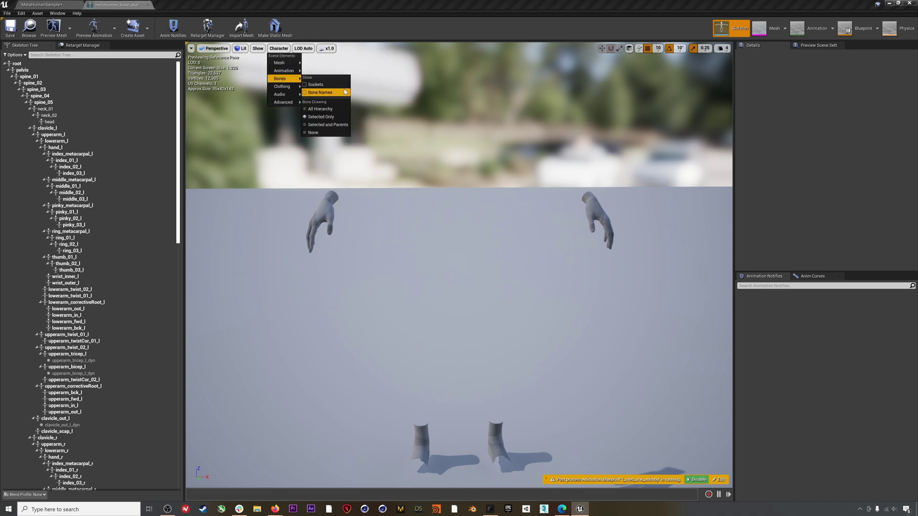
click(322, 111)
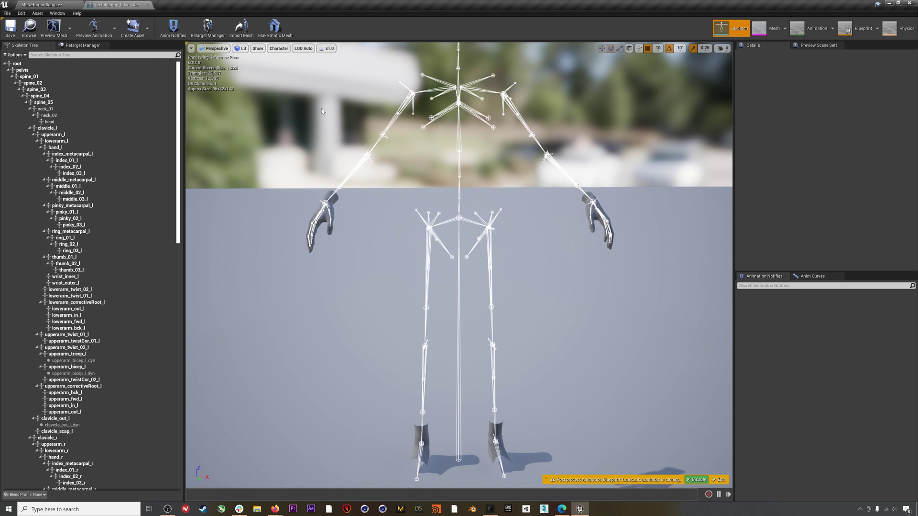
scroll(459, 263, down, 5)
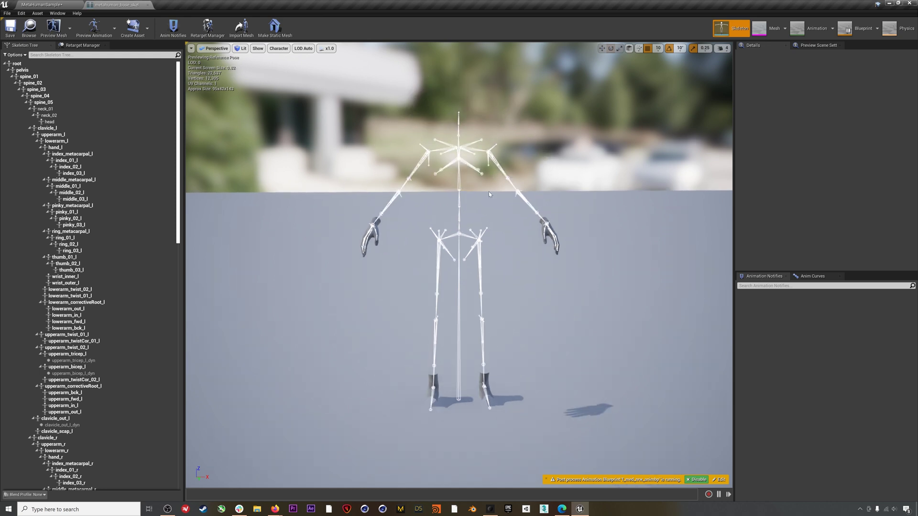
alt+drag(459, 263, 387, 261)
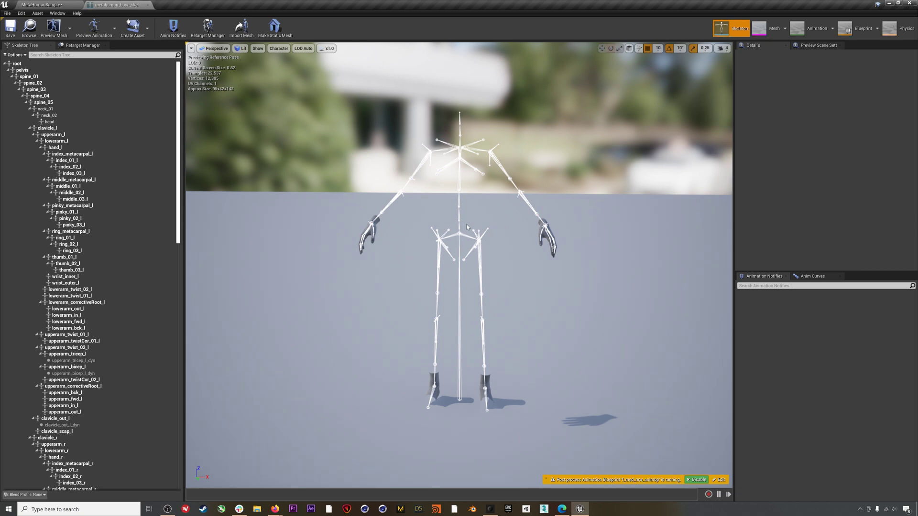
scroll(467, 227, up, 3)
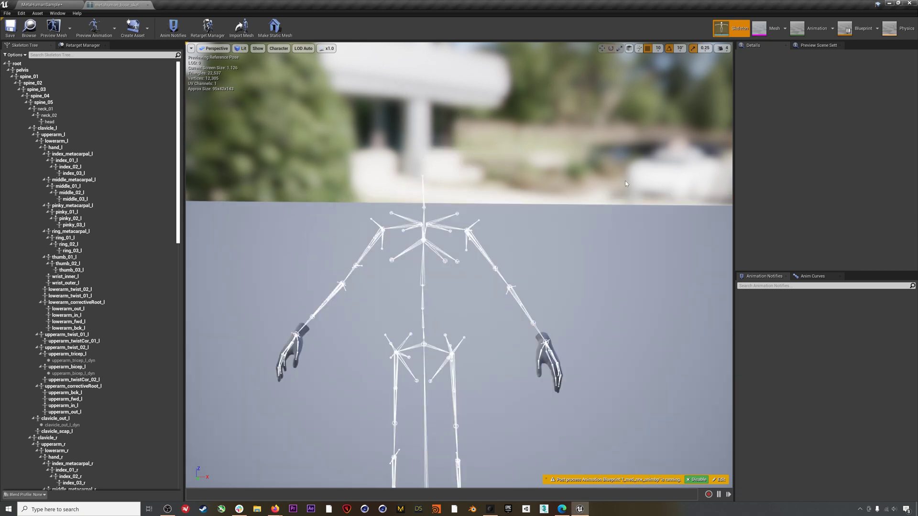
Step: Set the rotation snap to 5° and rotate the clavicle_l bone by 5° to raise the arm
click(680, 48)
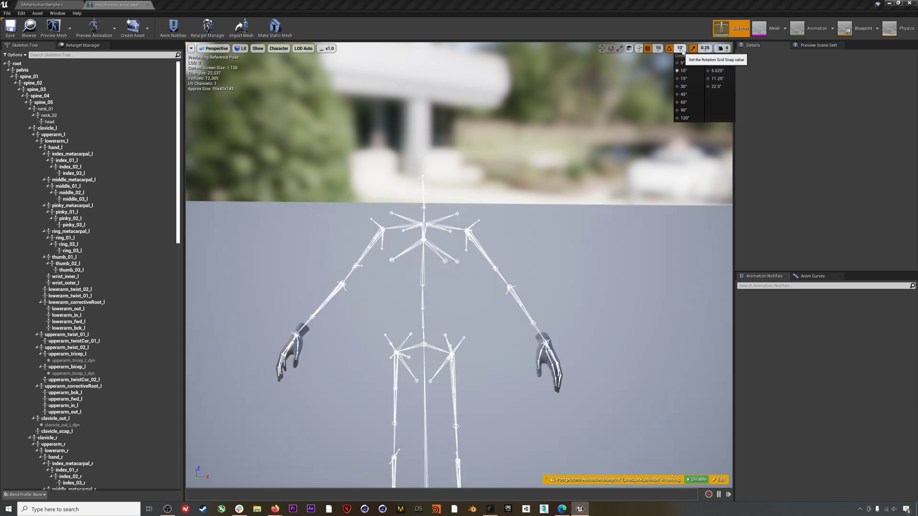
click(684, 68)
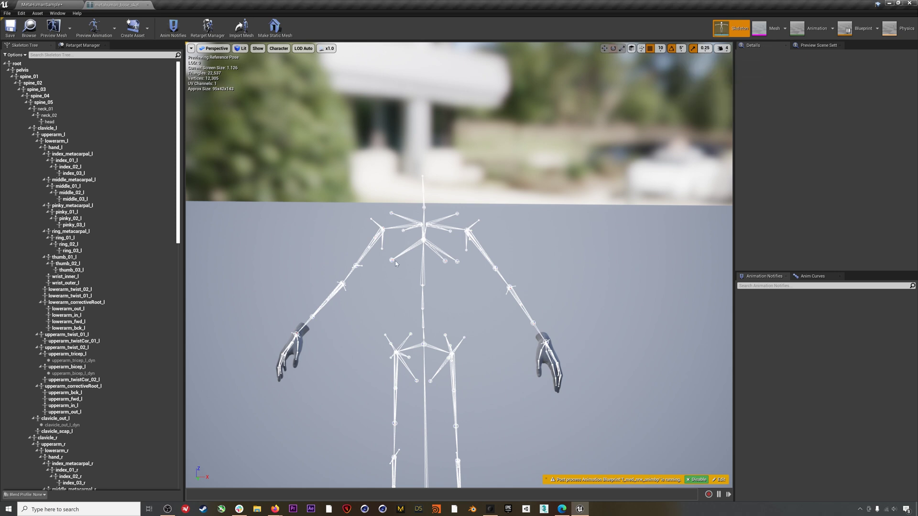
click(461, 228)
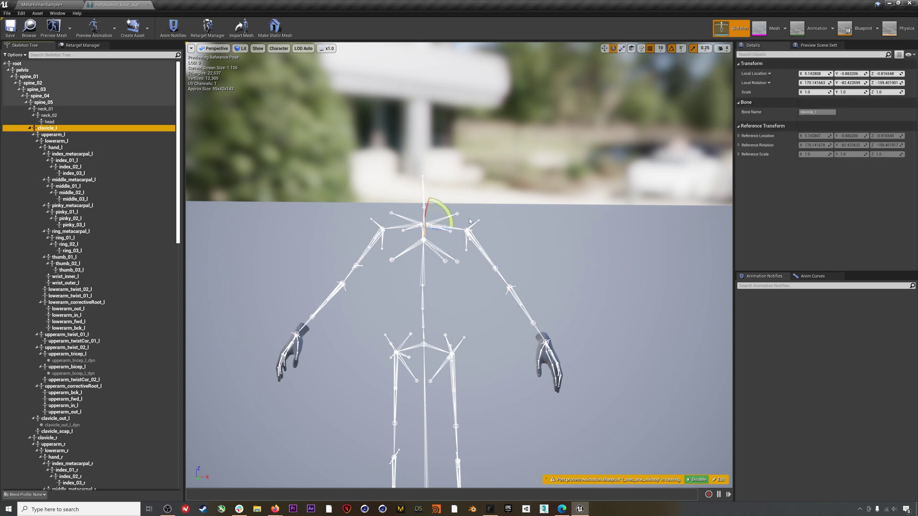
drag(446, 212, 454, 228)
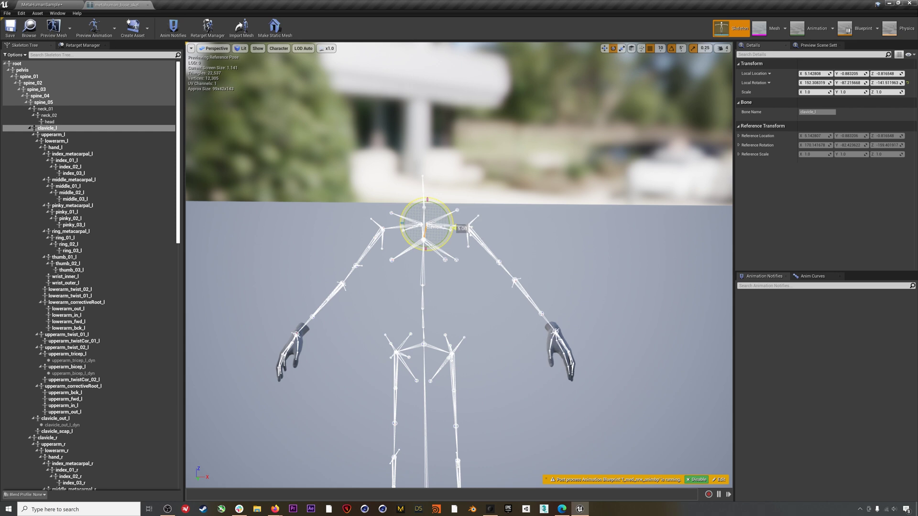
Step: Set the local rotation of the upperarm_l bone to 0 on X, Y and Z
click(467, 231)
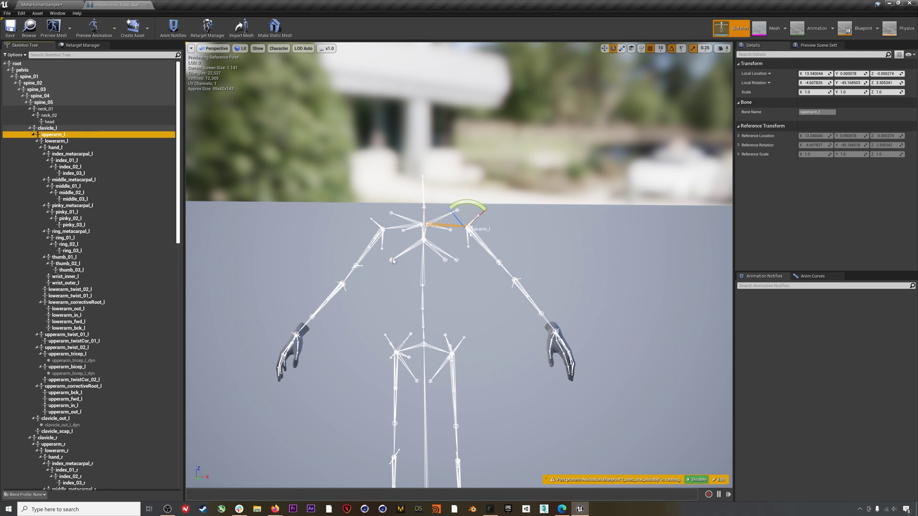
click(814, 82)
text(0)
key(Tab)
text(0)
key(Tab)
text(0)
key(Return)
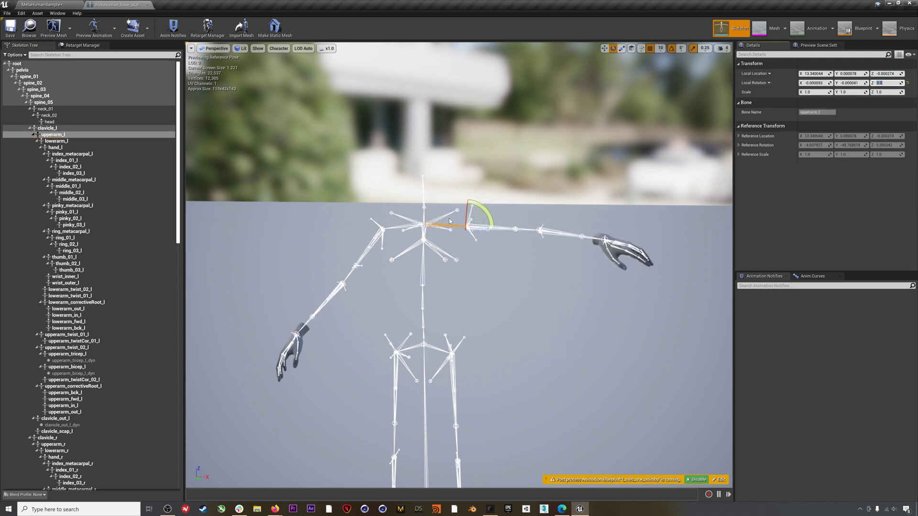
Step: Set the Z local rotation of the lowerarm_l bone to 0
click(118, 141)
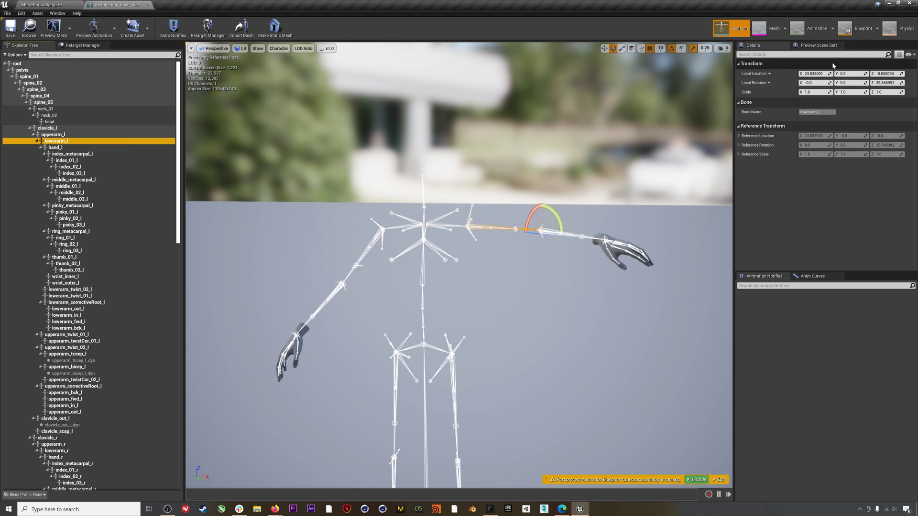
click(884, 83)
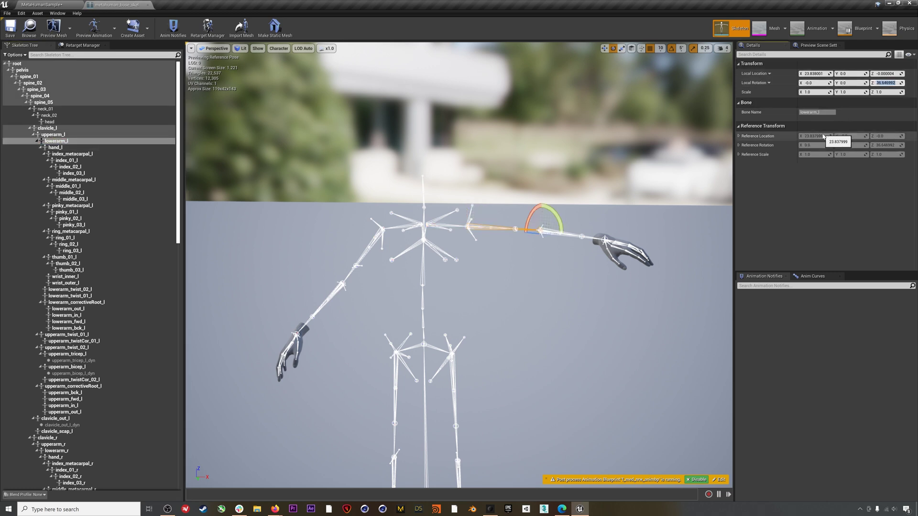
key(Return)
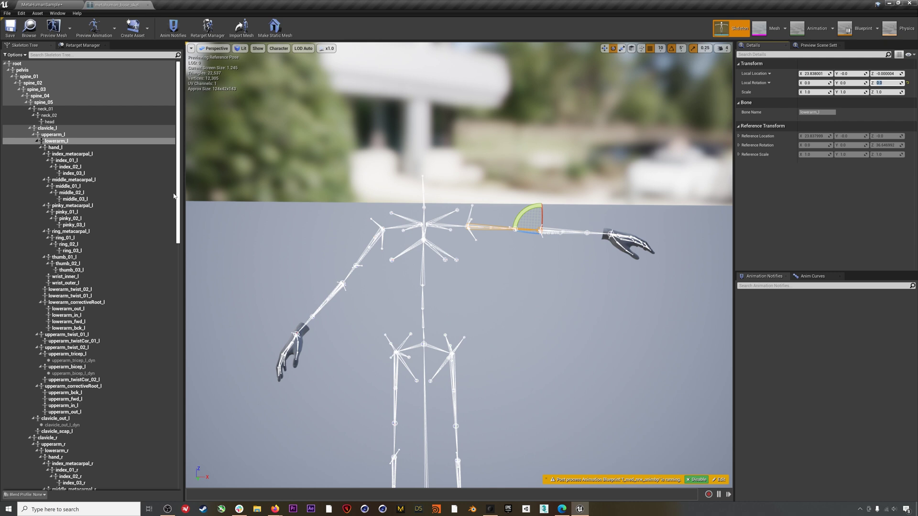
Step: Zero the local rotation of the hand_l bone and rotate it to about -90° on X so the palm faces down
click(86, 148)
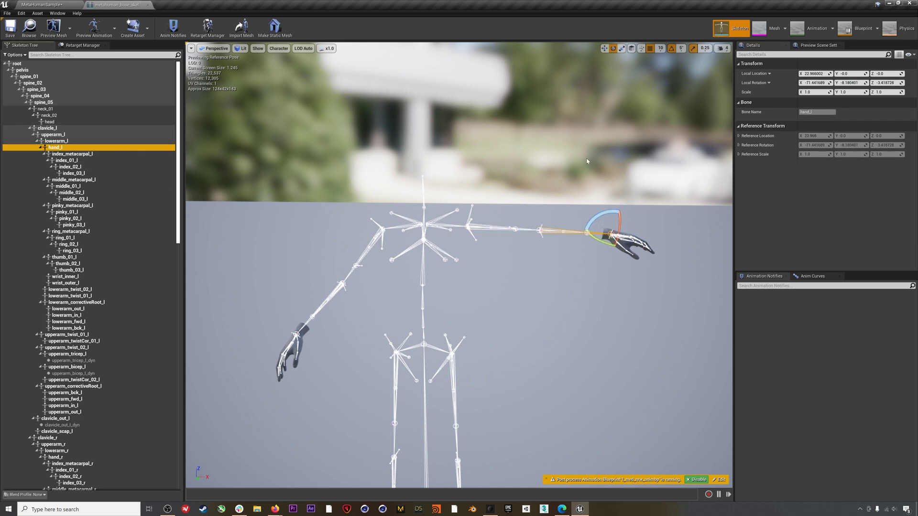
click(814, 82)
text(0)
key(Tab)
key(Tab)
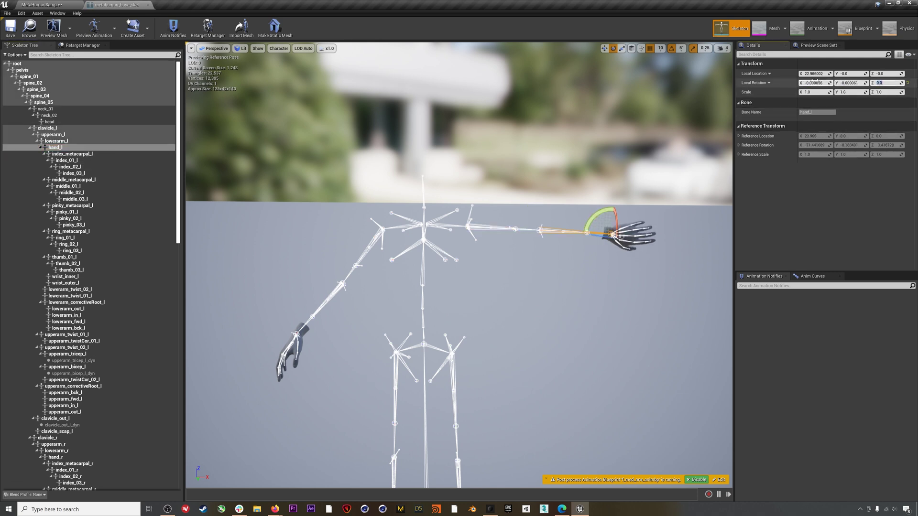
mouse_move(617, 219)
mouse_down()
mouse_move(614, 206)
mouse_move(606, 221)
mouse_up()
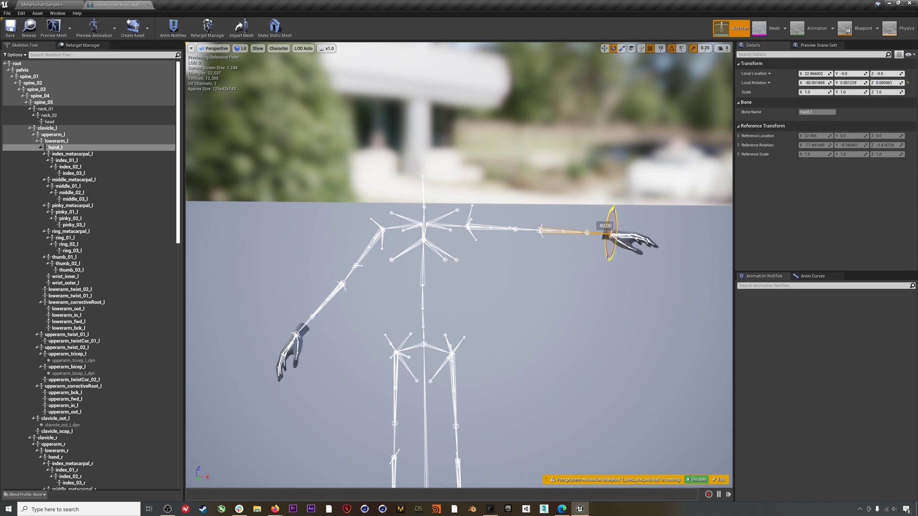
Step: Set the local rotation of the left index finger bones index_01_l and index_02_l to 0
key(f)
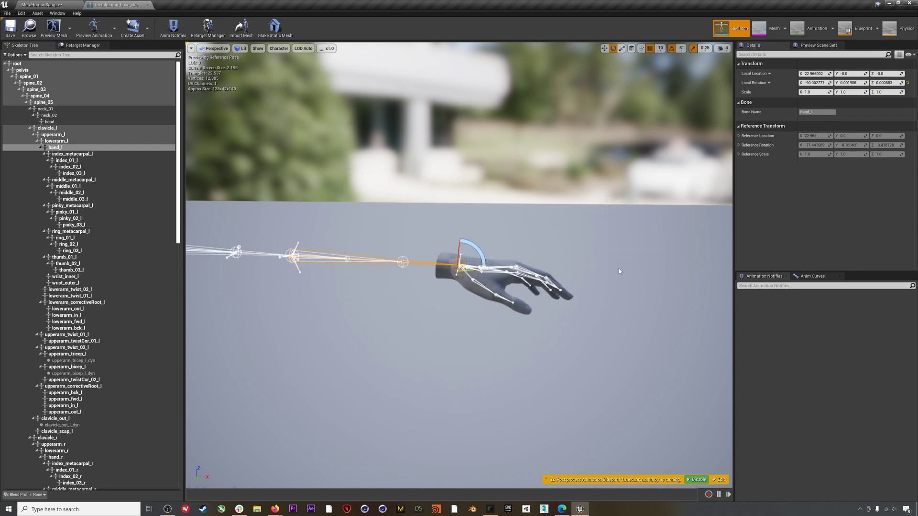
alt+drag(537, 344, 516, 354)
scroll(516, 355, down, 5)
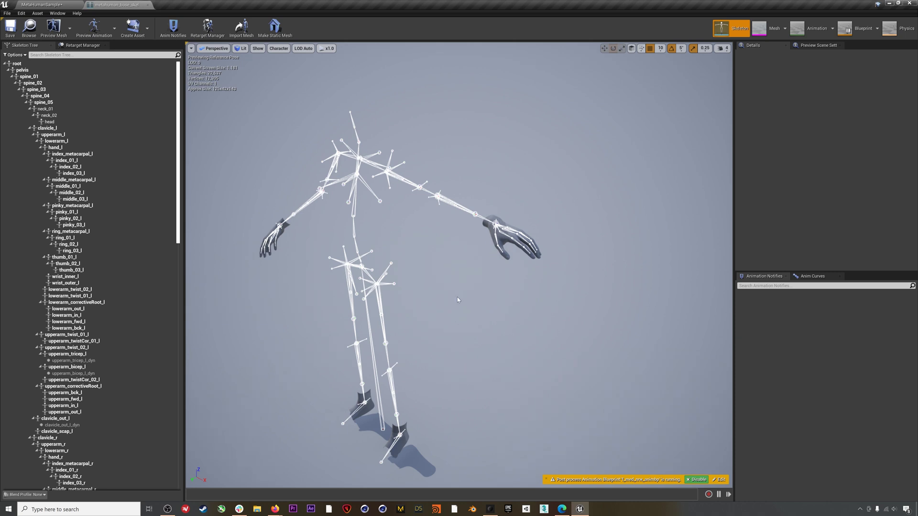
click(78, 160)
click(80, 165)
click(78, 160)
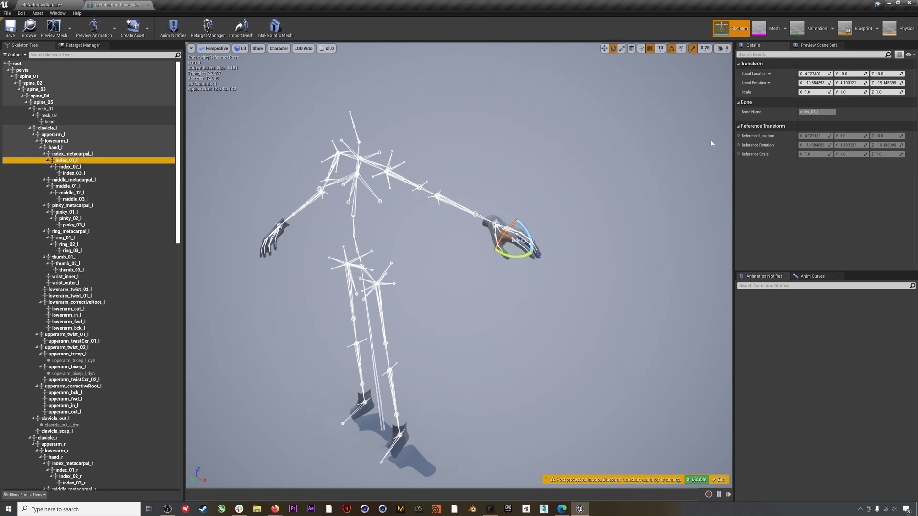
click(879, 82)
click(69, 167)
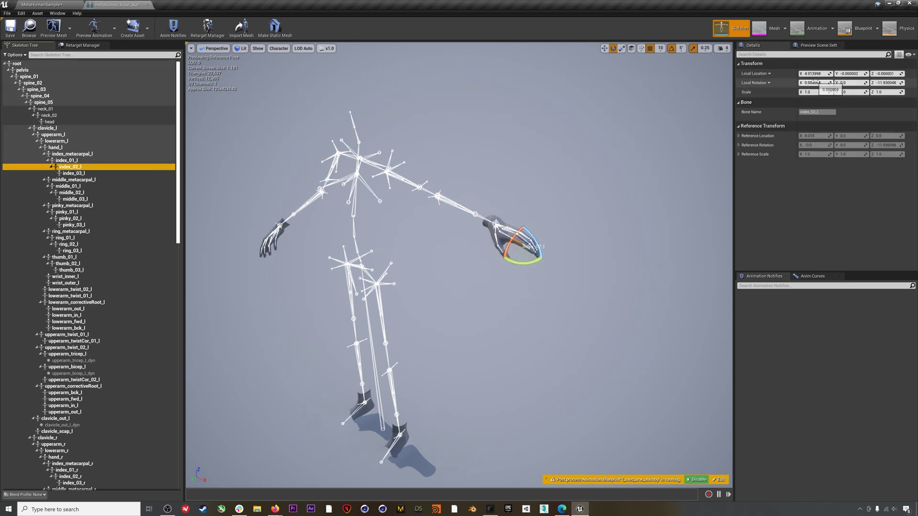
Step: Set the local rotation of the left middle finger bones middle_01_l and middle_02_l to 0 on X, Y and Z
click(68, 185)
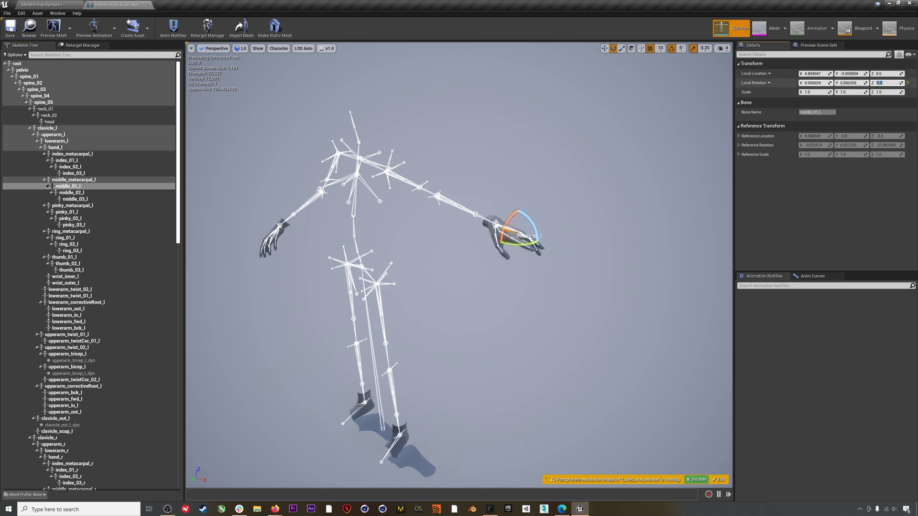
click(72, 192)
click(850, 83)
text(0)
key(Return)
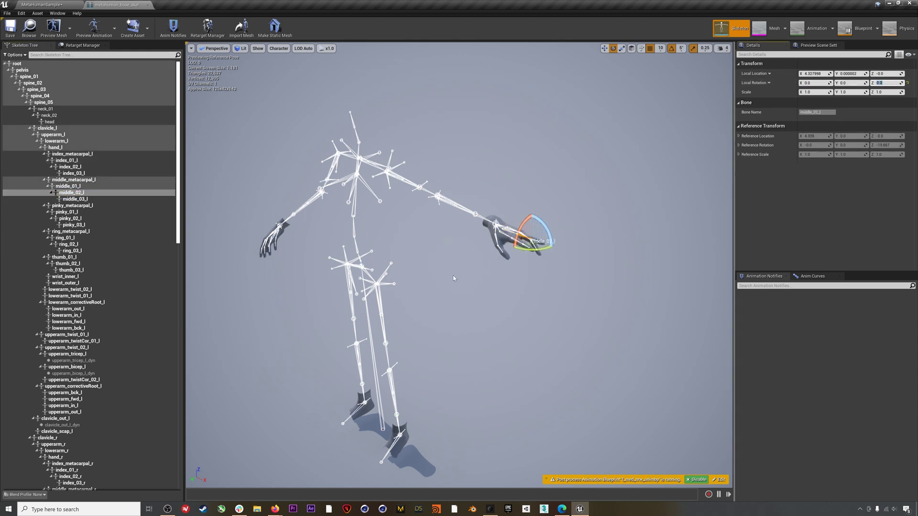
Step: Set the local rotation of the left pinky bones pinky_01_l and pinky_02_l to 0
click(67, 212)
click(813, 83)
click(70, 219)
click(884, 83)
text(0)
Step: Set the local rotation of the left ring finger bones ring_01_l and ring_02_l to 0
click(65, 237)
click(813, 82)
click(69, 245)
click(812, 82)
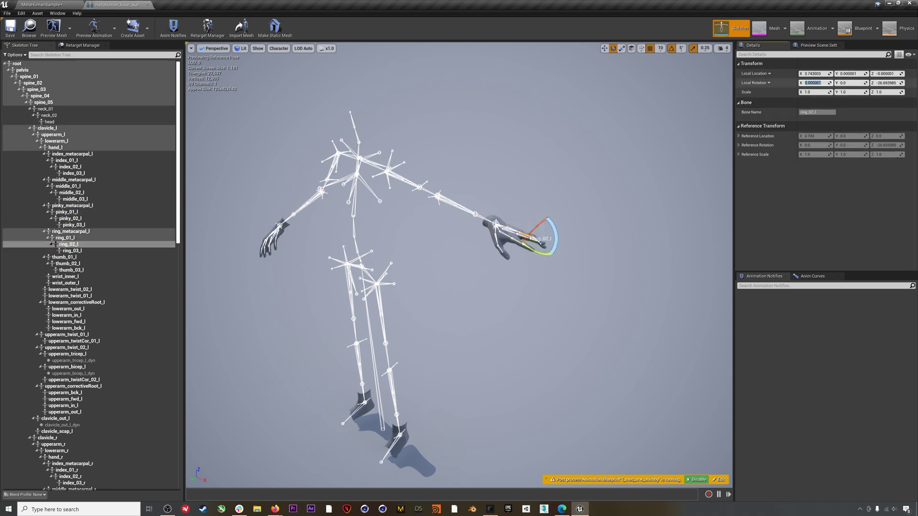
key(Return)
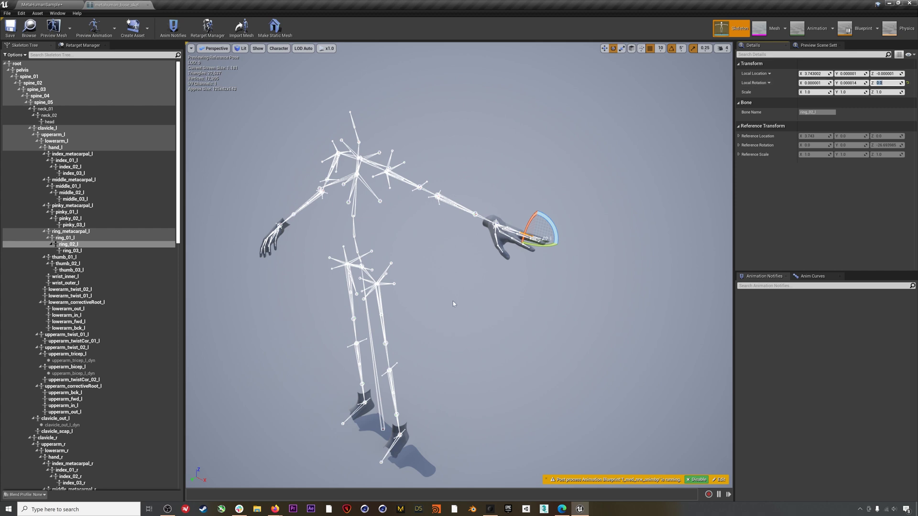
Step: Undo the first rotation of the thumb_01_l bone and rotate it to bring the thumb closer in line with the fingers
click(109, 257)
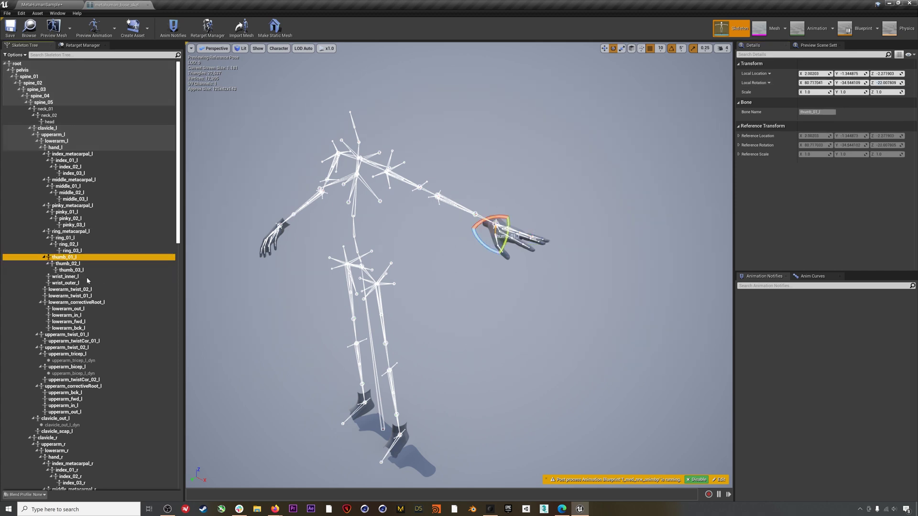
key(f)
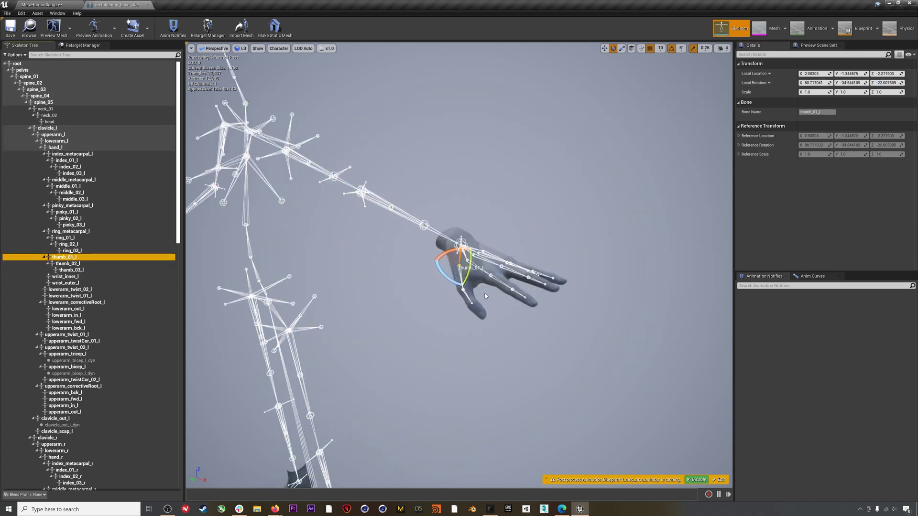
alt+drag(485, 294, 482, 239)
key(ctrl+z)
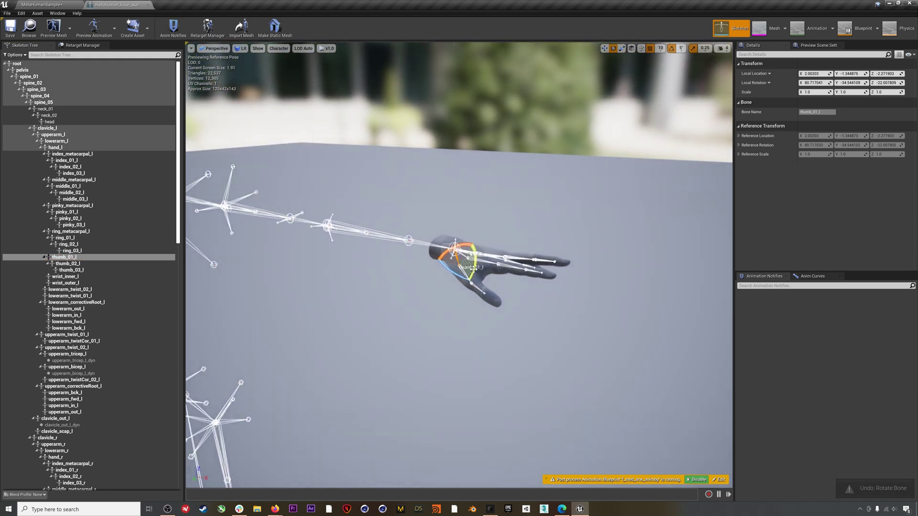
drag(473, 289, 479, 277)
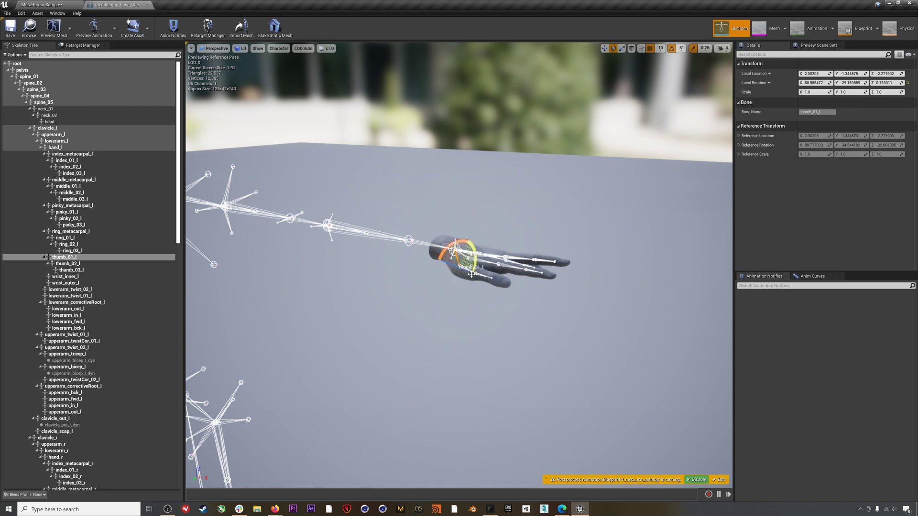
Step: Set the local rotation of the thumb_02_l and thumb_03_l bones to 0 on X, Y and Z
click(133, 263)
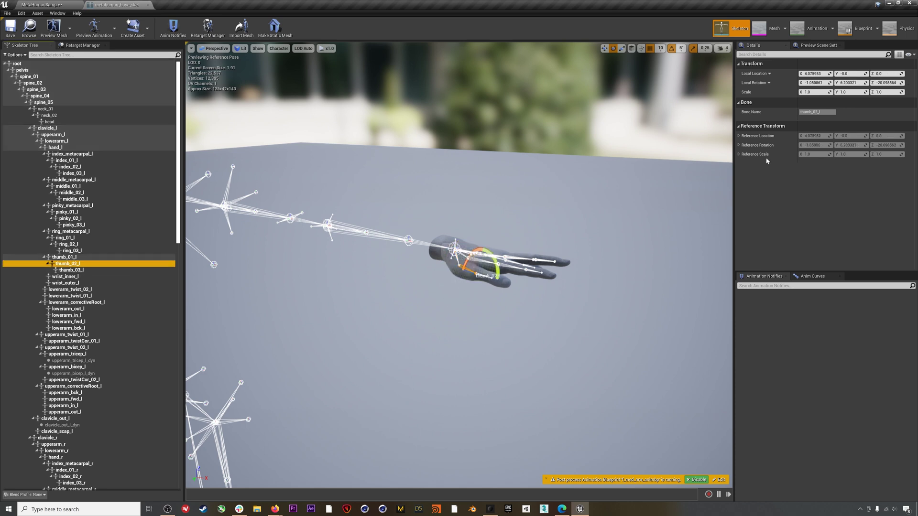
click(814, 83)
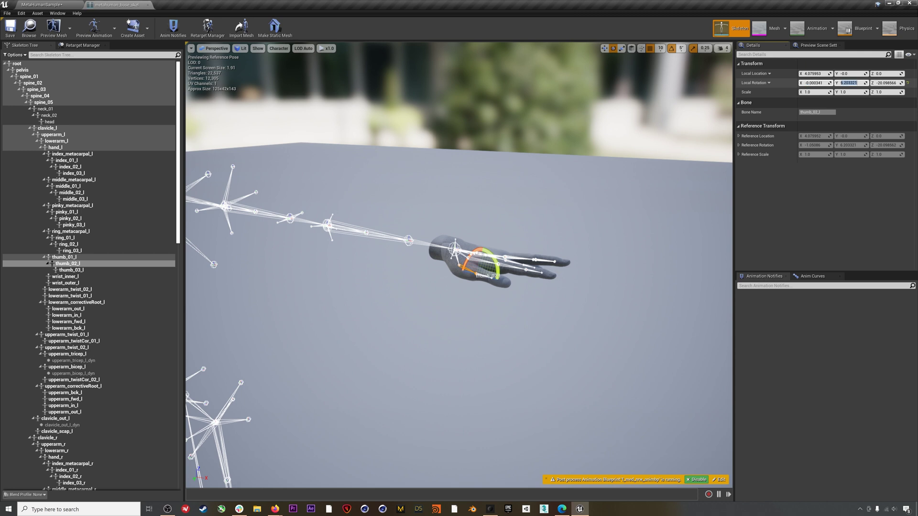
text(0)
key(Tab)
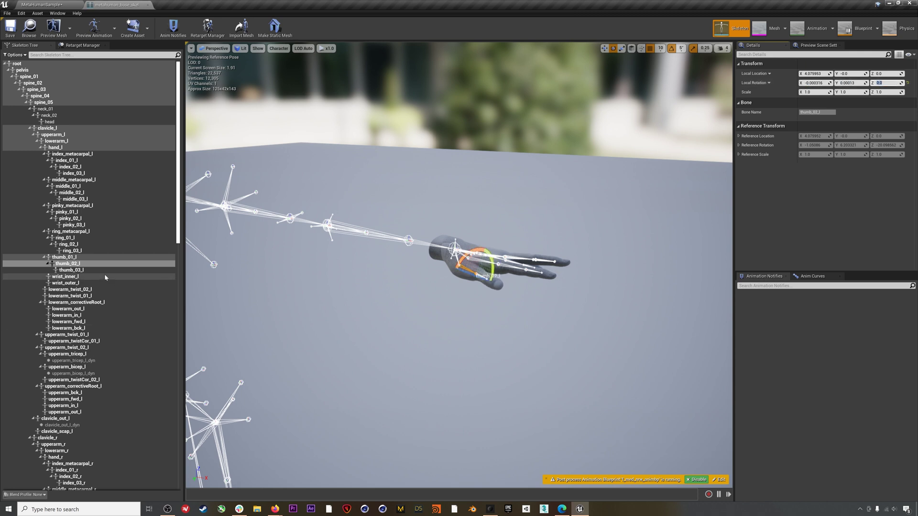
click(108, 270)
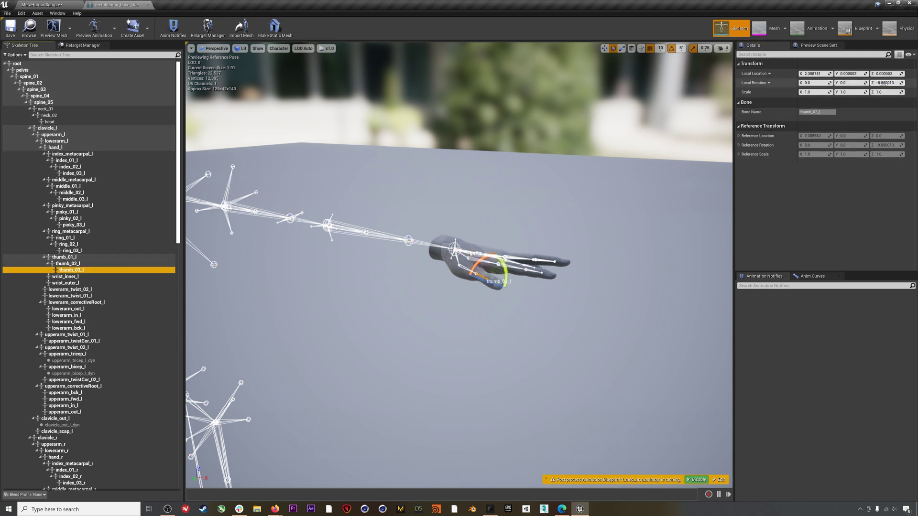
click(887, 83)
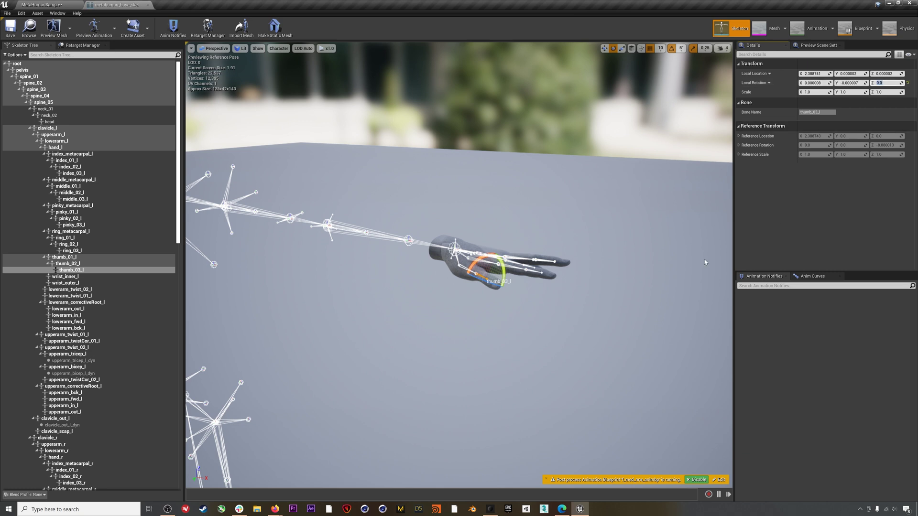
click(626, 301)
Step: Straighten the right arm into the T-pose by adjusting clavicle_r, upperarm_r, lowerarm_r and hand_r, entering 0 for local rotations
drag(311, 255, 378, 305)
scroll(75, 337, down, 10)
scroll(75, 338, down, 3)
click(48, 151)
click(53, 158)
click(56, 164)
click(55, 170)
click(886, 83)
text(0)
key(Return)
Step: Straighten the right index, middle, pinky and ring fingers by zeroing the local rotation of their bones
key(f)
click(70, 190)
click(813, 83)
click(69, 209)
click(67, 235)
click(70, 241)
click(67, 260)
Step: Align the right thumb with the fingers by adjusting the local rotations of thumb_01_r, thumb_02_r and thumb_03_r
click(64, 280)
right_drag(474, 249, 487, 280)
right_drag(413, 304, 431, 248)
click(68, 287)
click(71, 293)
click(882, 83)
click(505, 252)
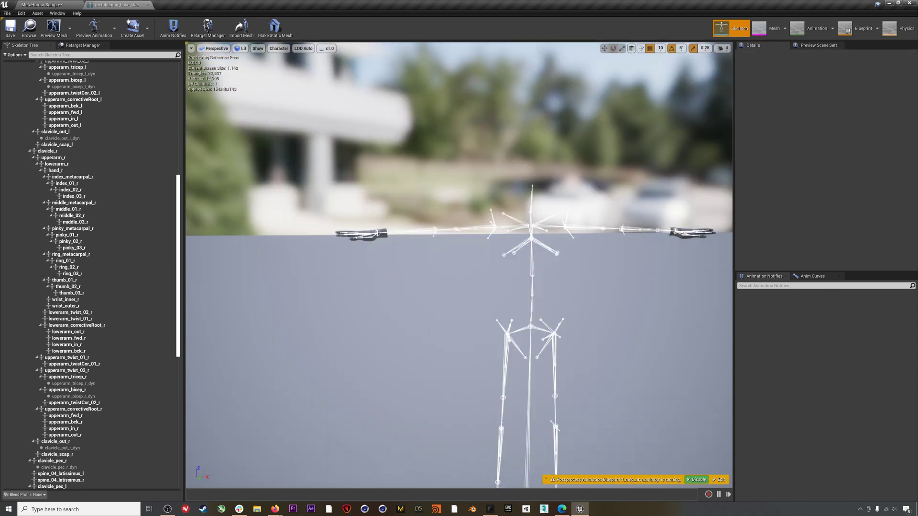
Step: Create a PoseAsset from the current pose in the Content folder and name it BodyTPose
click(150, 29)
mouse_move(142, 60)
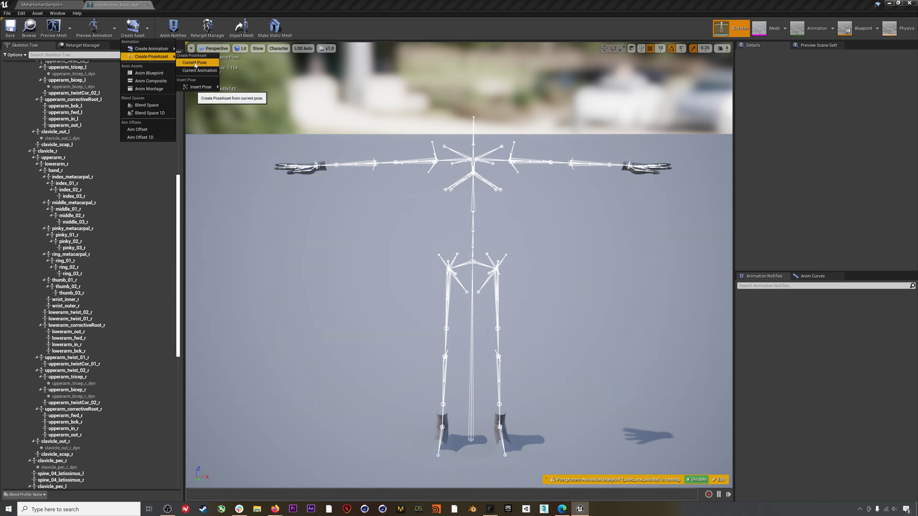
click(195, 62)
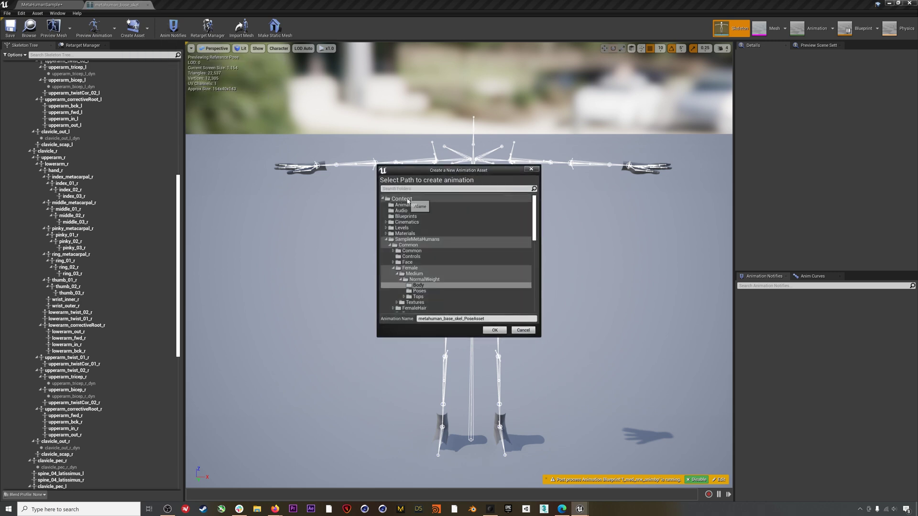
click(408, 201)
click(445, 318)
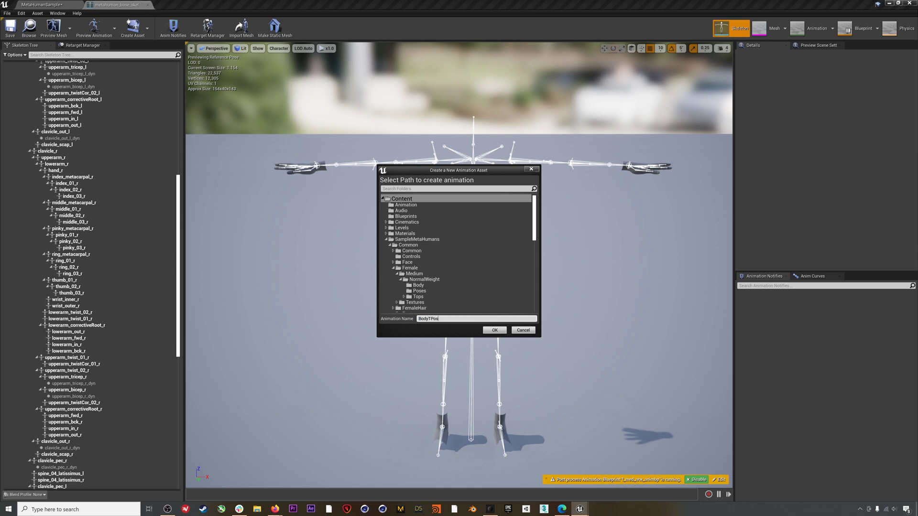
click(489, 330)
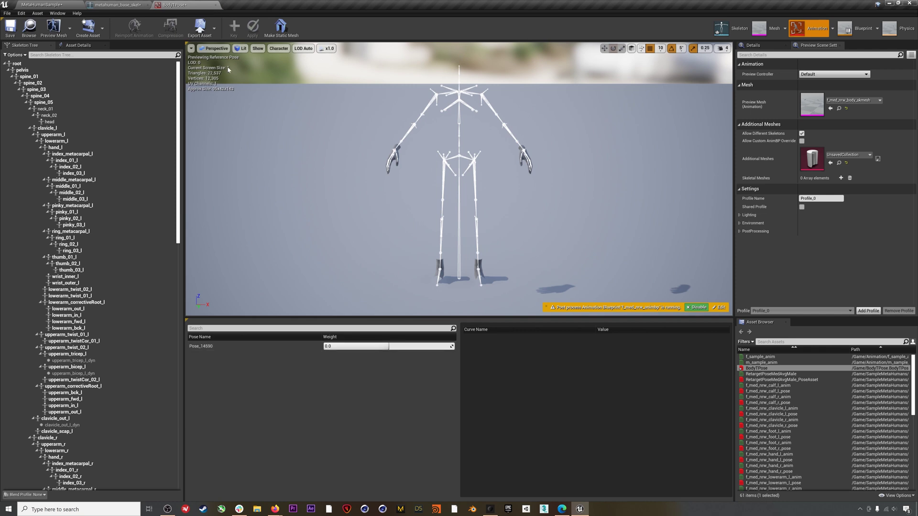
Step: Close the BodyTPose asset and open the f_med_nrw_top_shirt_slm_Skeleton asset from SampleMetaHumans/Sample/Shirt/Meshes
click(215, 5)
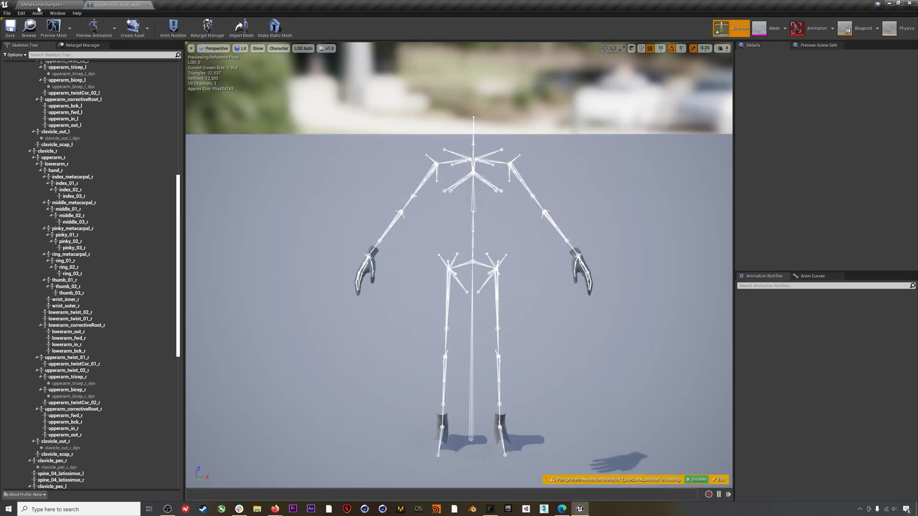
click(39, 6)
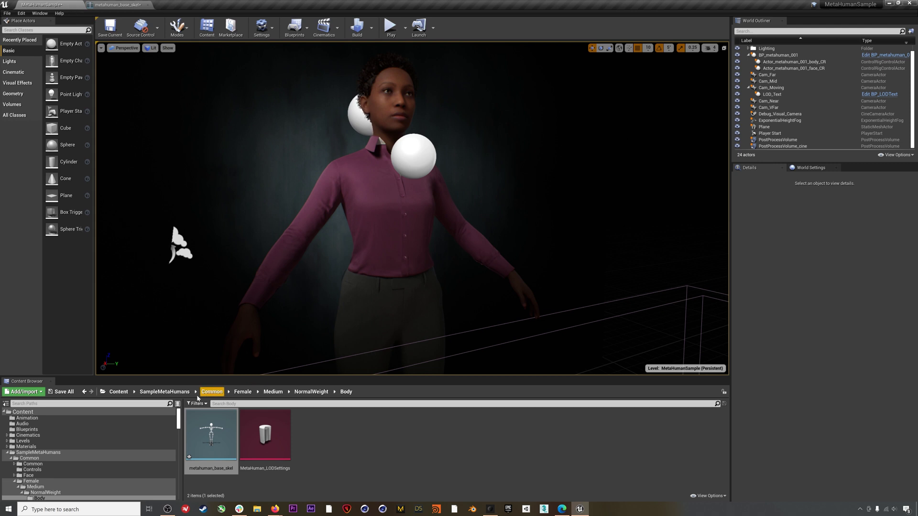
click(123, 392)
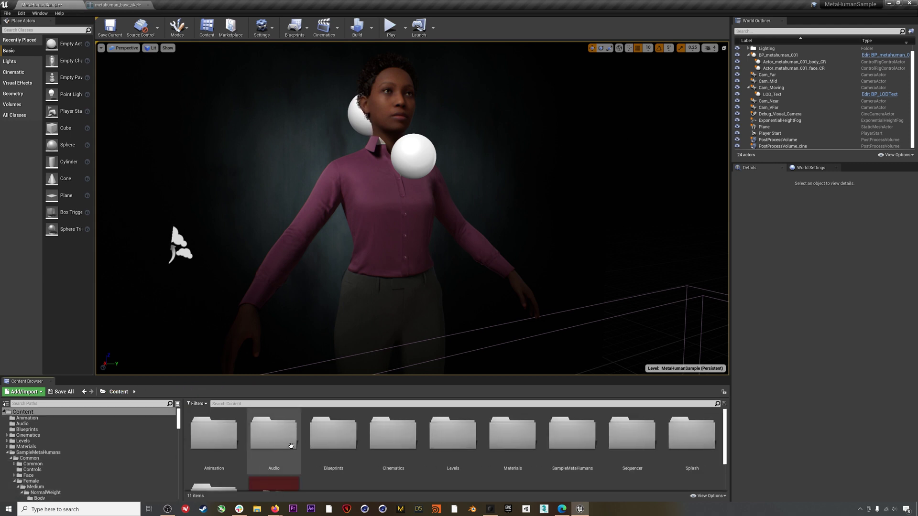
double_click(574, 428)
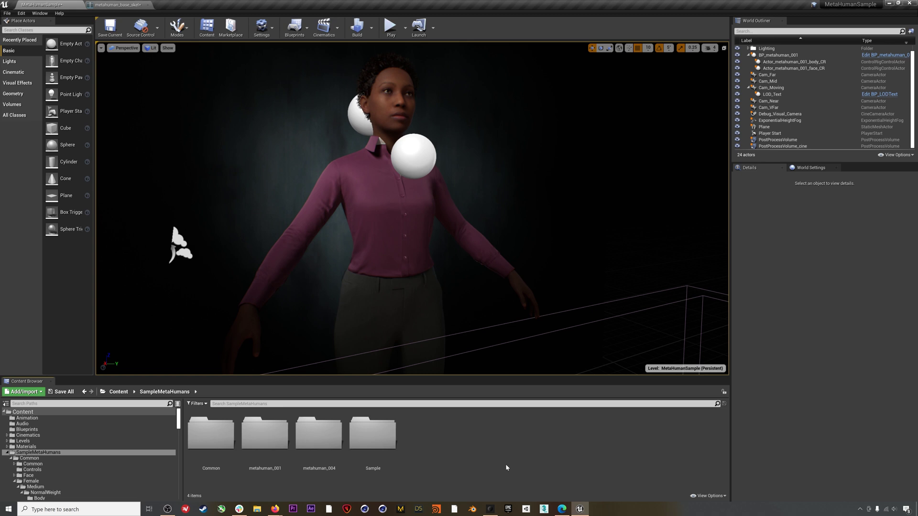
double_click(368, 435)
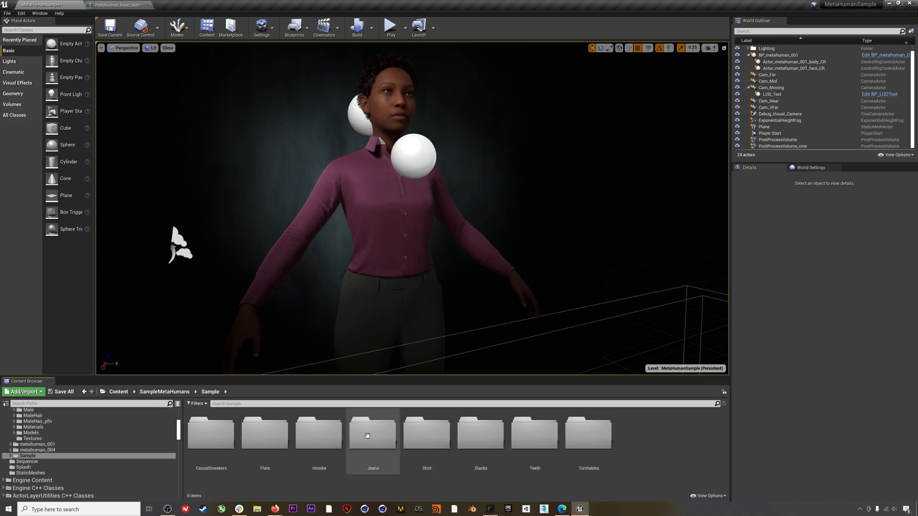
double_click(427, 435)
double_click(211, 433)
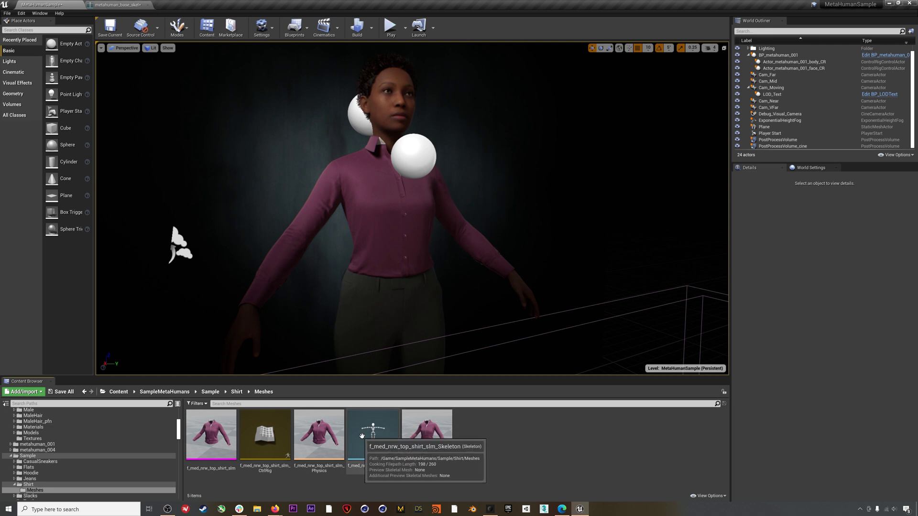
double_click(369, 435)
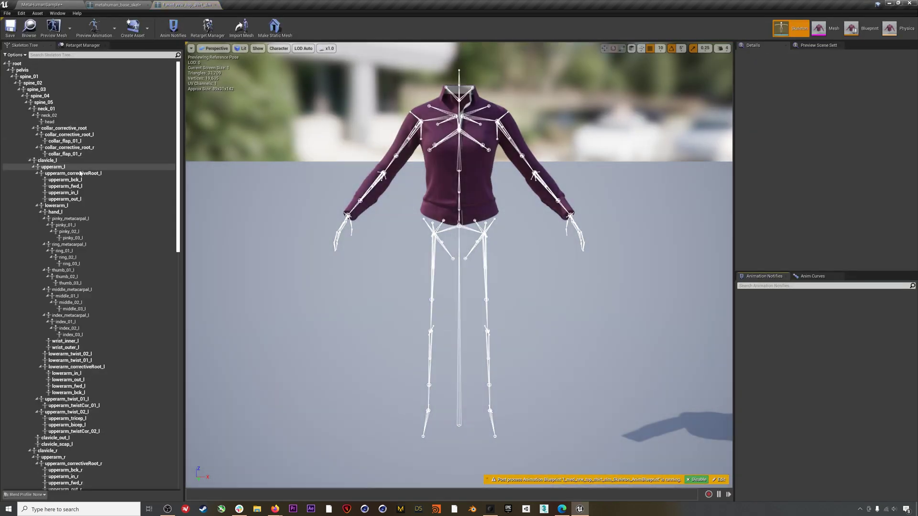
Step: Disable the shirt's post process animation blueprint and rotate the clavicle_l bone by 5° to raise the shoulder
click(80, 162)
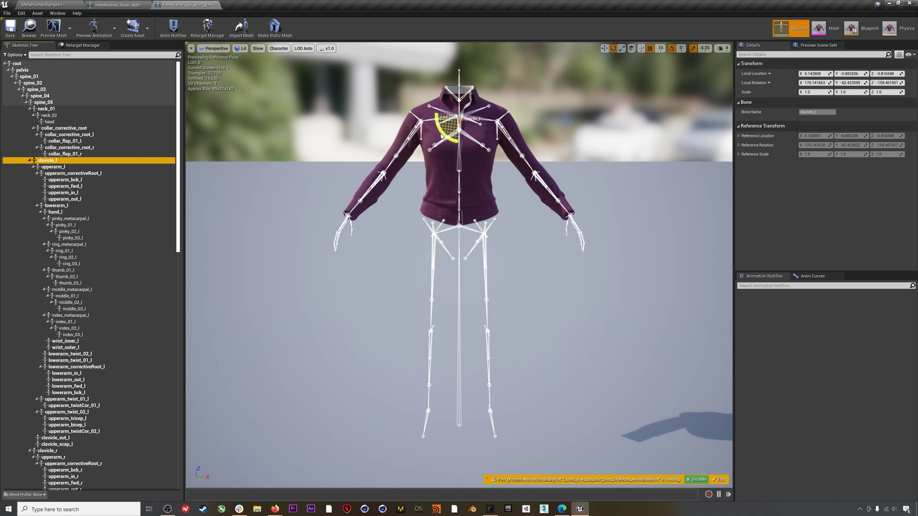
drag(440, 134, 441, 134)
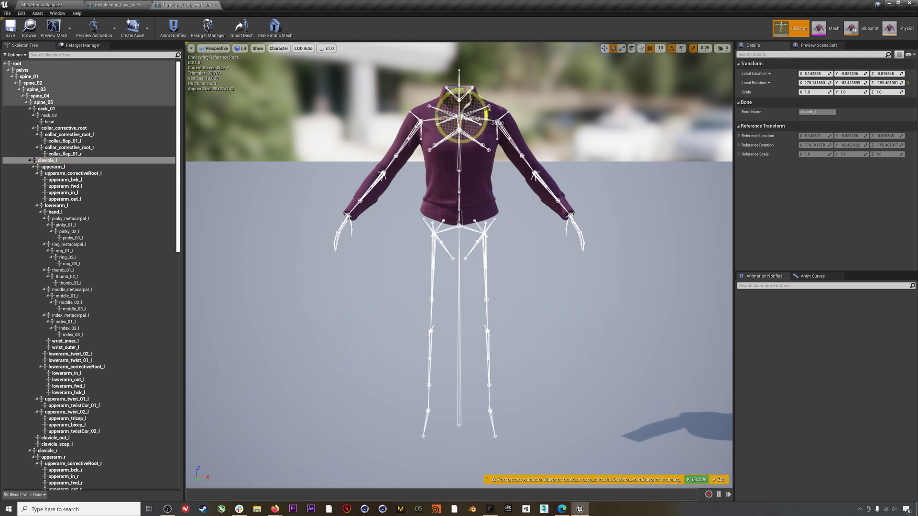
drag(441, 134, 441, 134)
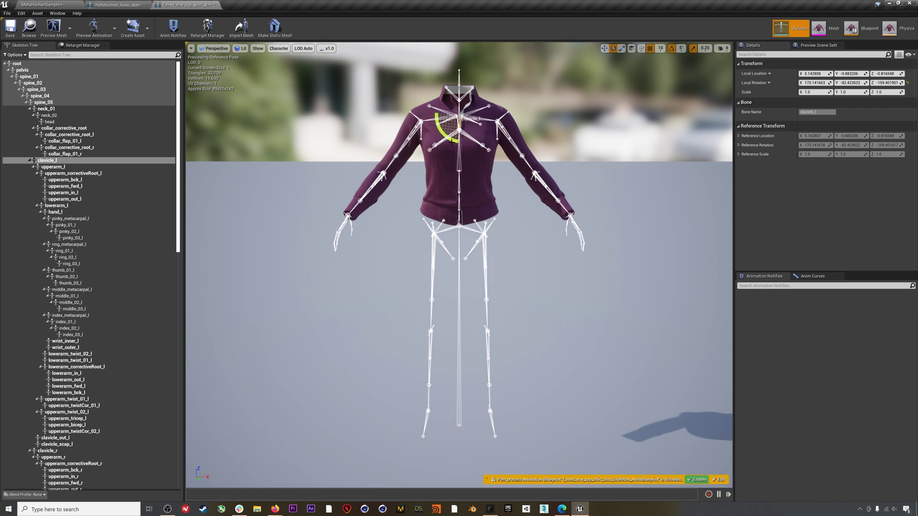
drag(448, 138, 454, 143)
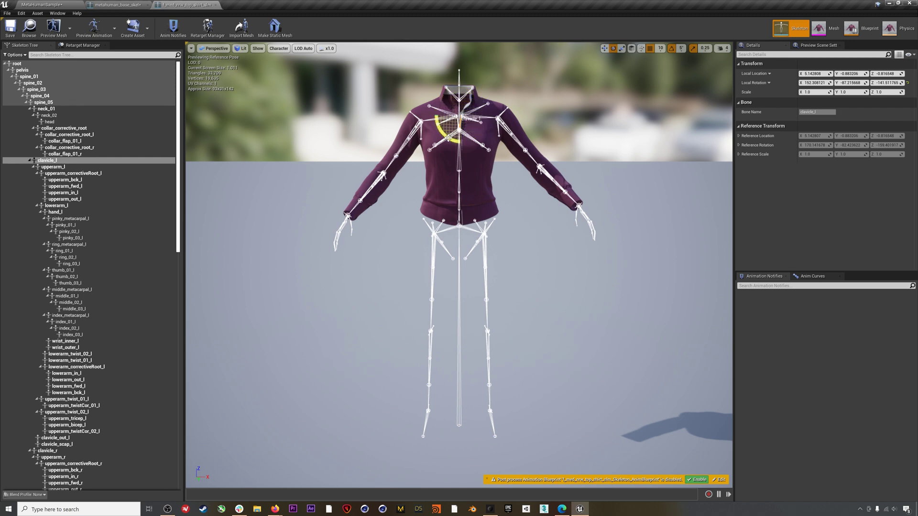
Step: Set the local rotation of the shirt's upperarm_l bone to 0 on X, Y and Z and select the clavicle_r bone
click(53, 166)
click(886, 83)
text(0)
key(Return)
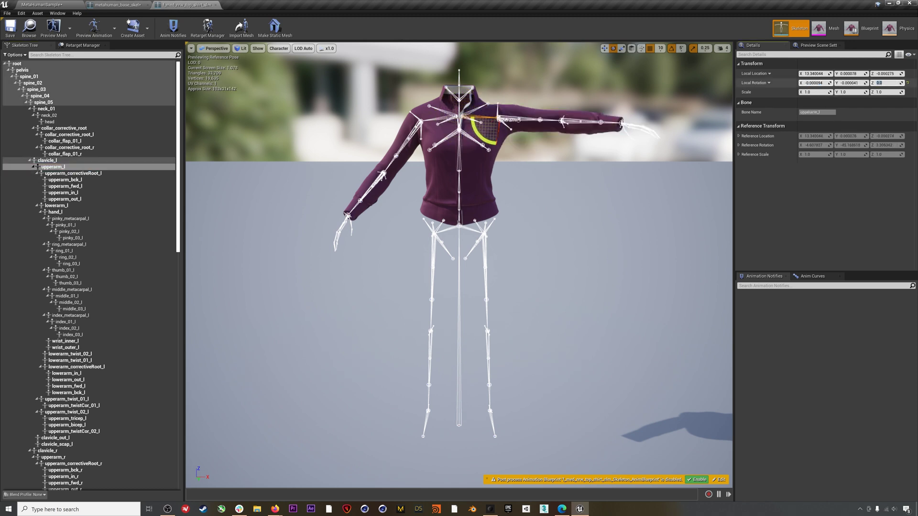
click(471, 121)
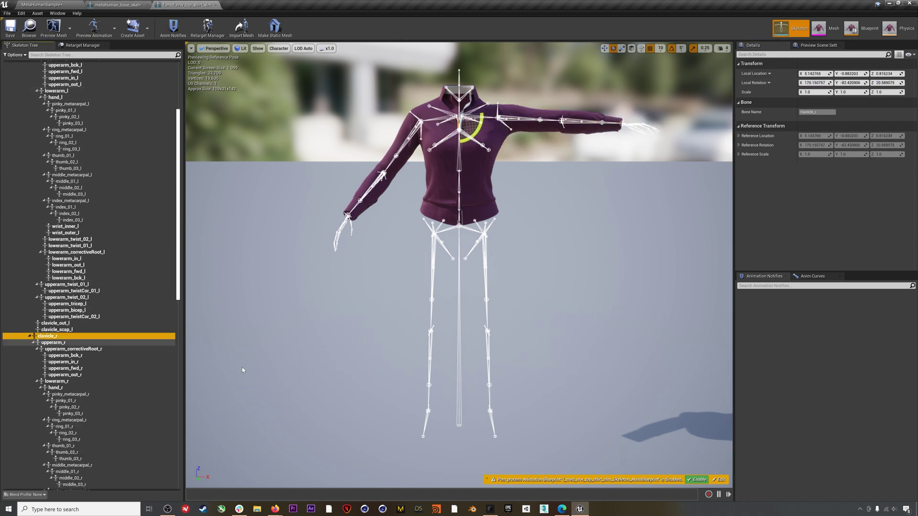
Step: Set the local rotation of the shirt's upperarm_r bone to 0 on X, Y and Z
click(53, 343)
click(886, 83)
text(0)
key(Return)
Step: Set the shirt's lowerarm_r local rotation to 0 on all axes and the hand_r rotation to -90, 0, 0
click(57, 381)
click(887, 82)
text(0)
key(Return)
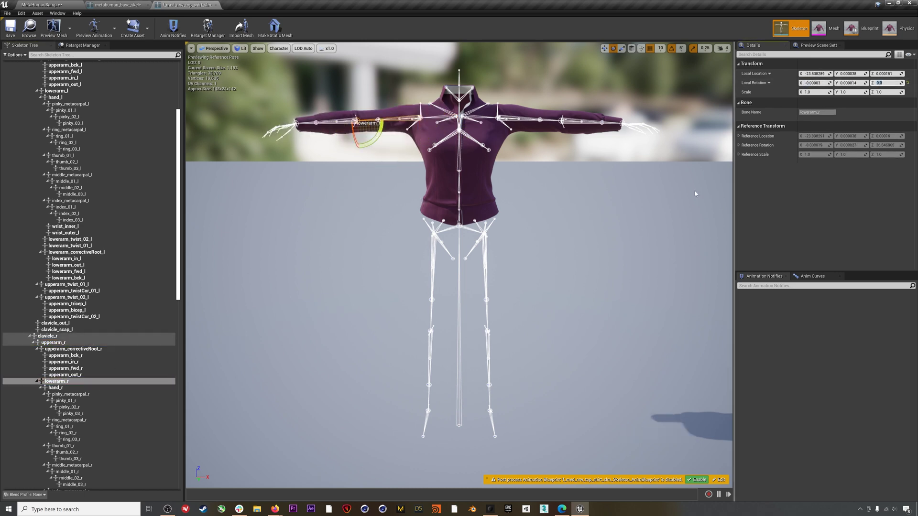
click(56, 388)
mouse_move(500, 179)
alt+mouse_down()
mouse_move(473, 180)
mouse_move(516, 180)
mouse_move(502, 179)
alt+mouse_up()
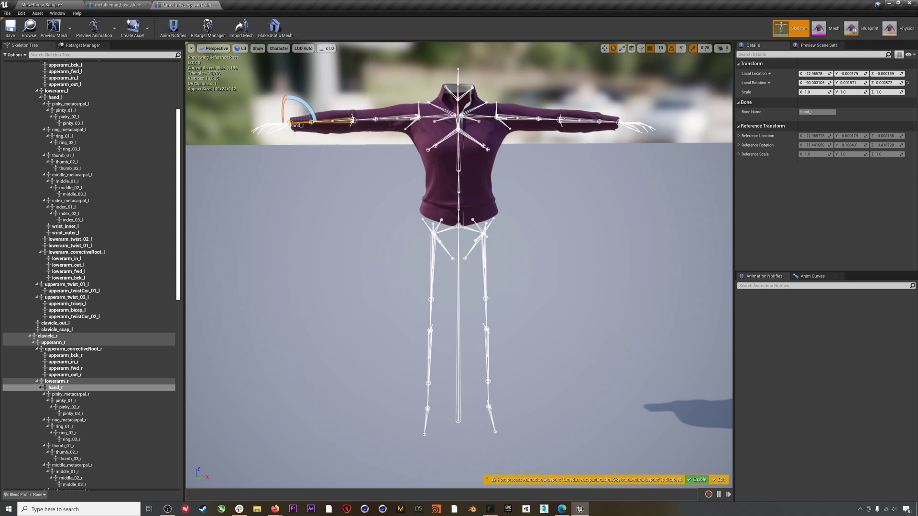
Step: Create a PoseAsset from the shirt's current pose in the Content folder and name it ShirtTPose
click(147, 29)
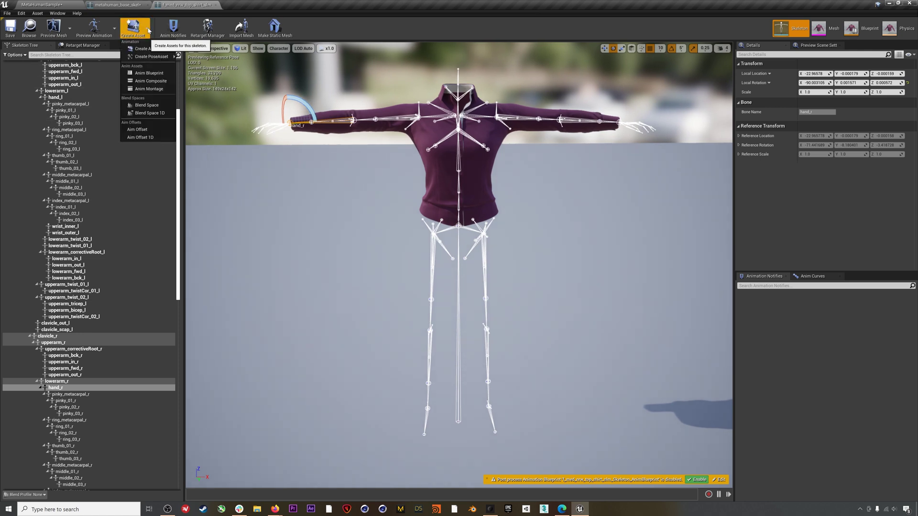
mouse_move(153, 56)
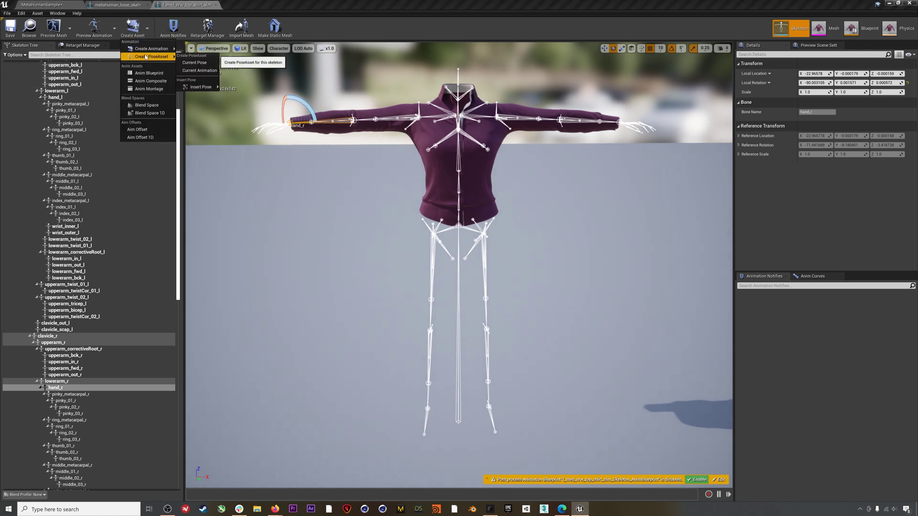
click(184, 62)
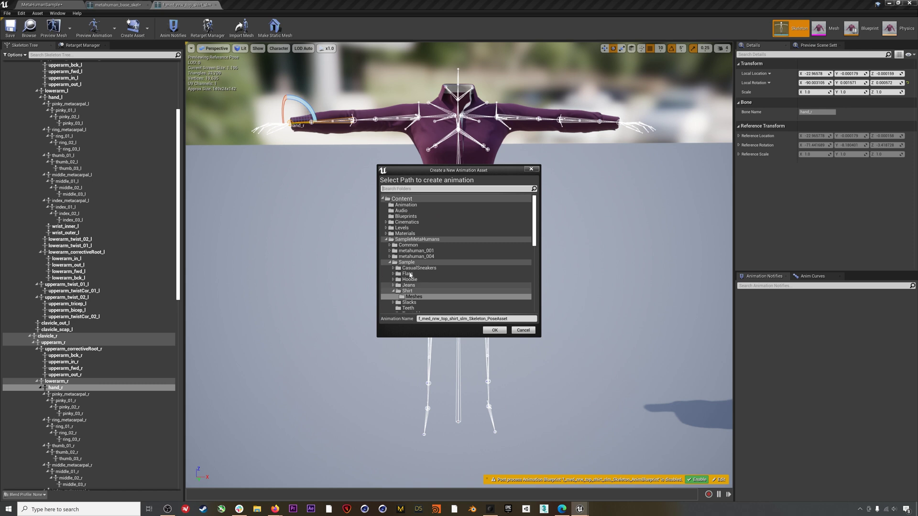
click(409, 200)
click(440, 318)
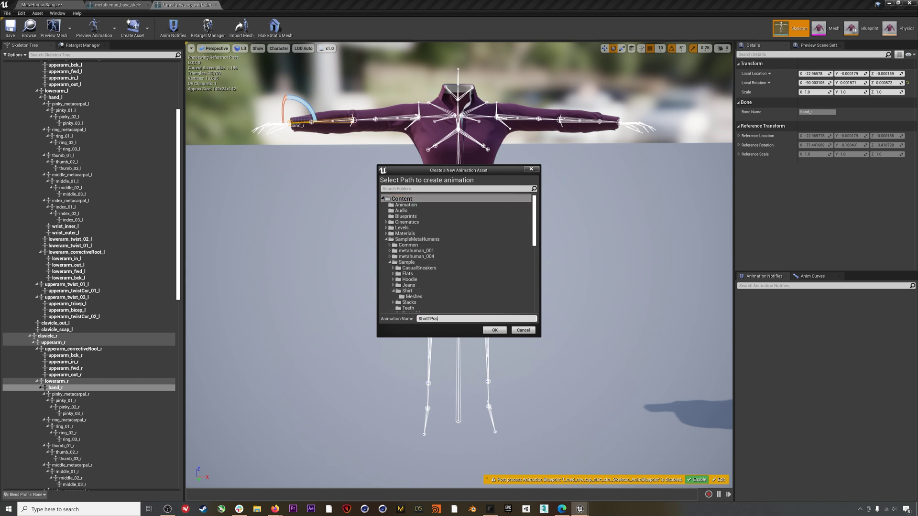
click(487, 333)
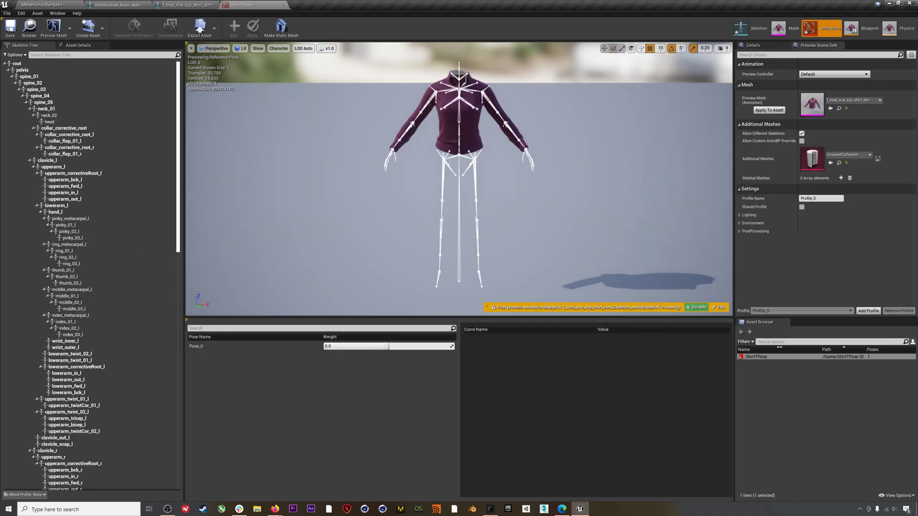
Step: Save and close the ShirtTPose asset, save the shirt skeleton, and close the remaining skeleton editors
click(10, 30)
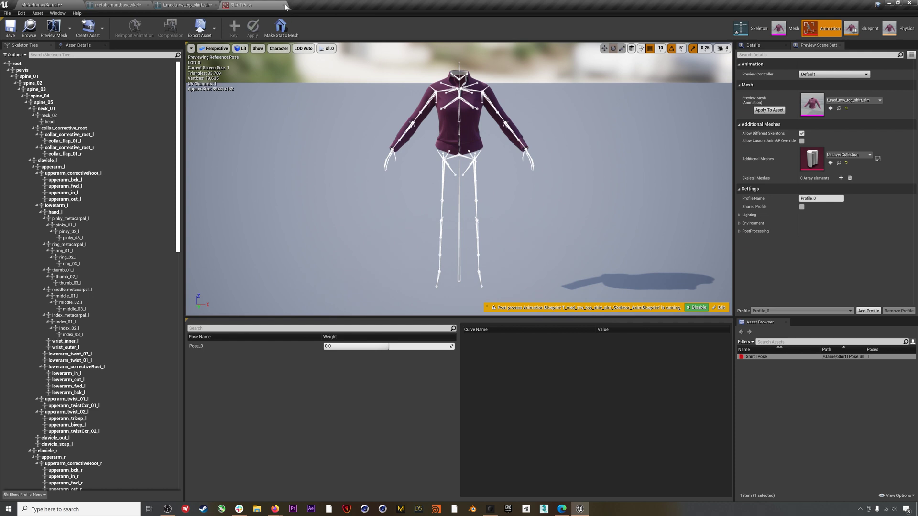
click(283, 4)
click(10, 30)
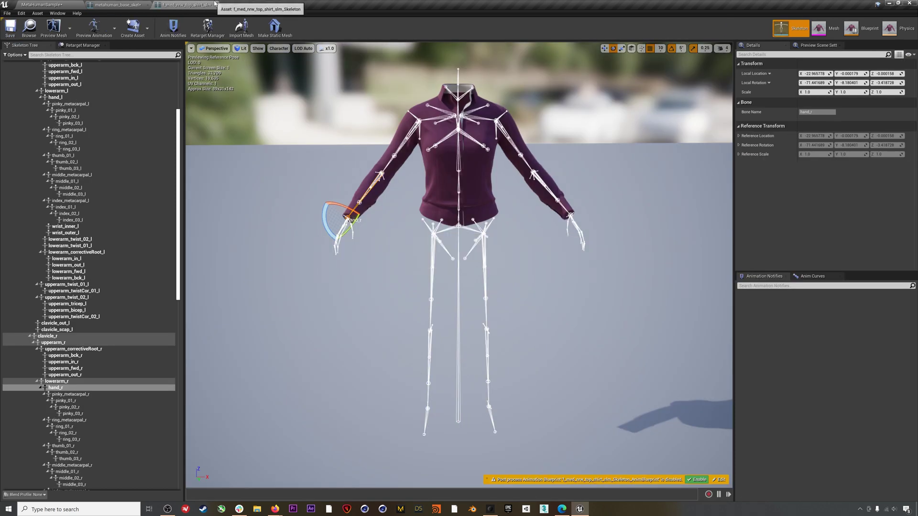
click(215, 6)
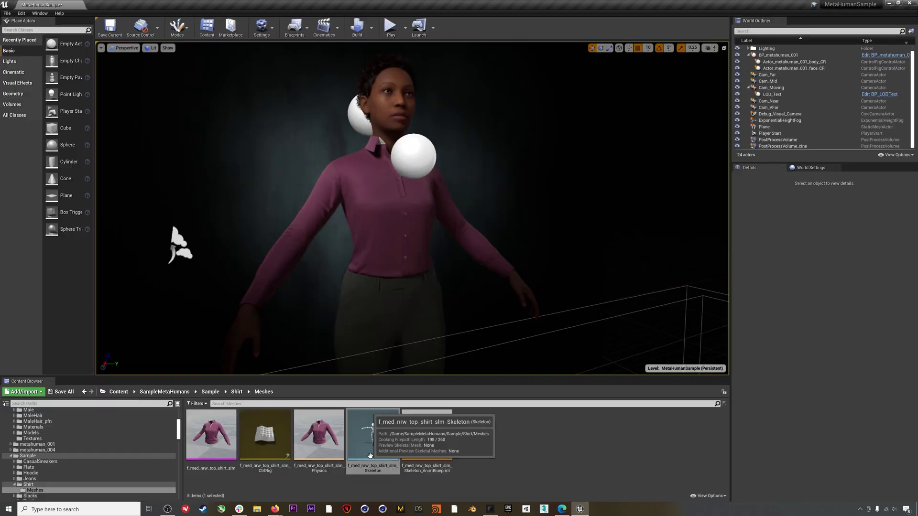
click(150, 5)
Step: Open the Face_Archetype_Skeleton asset from SampleMetaHumans/Common/Face
click(172, 393)
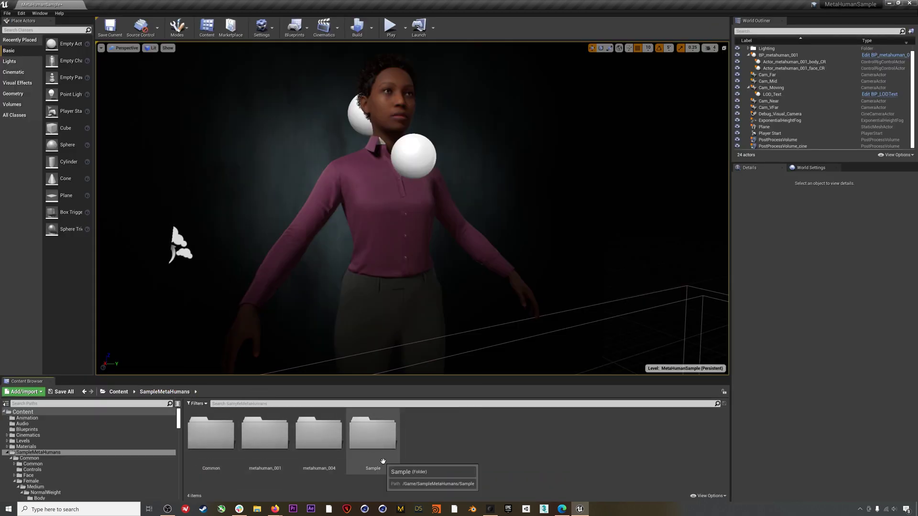
double_click(210, 435)
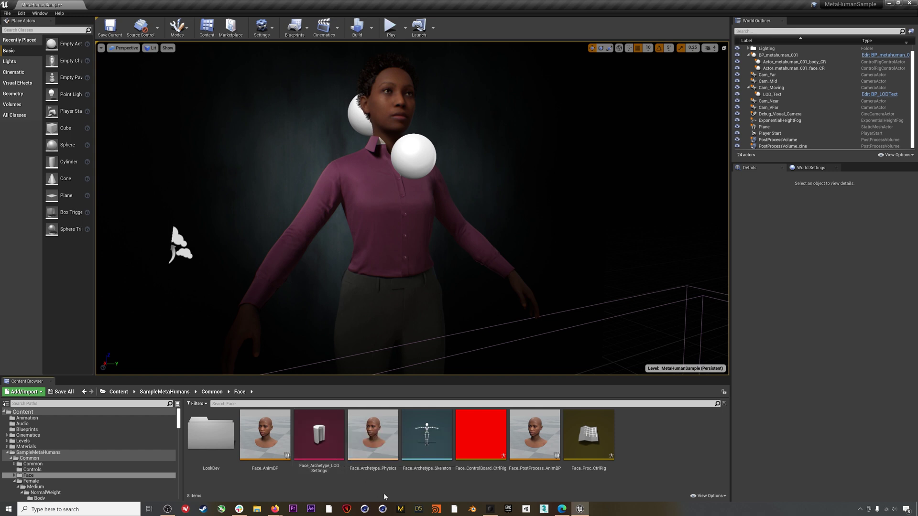
double_click(427, 435)
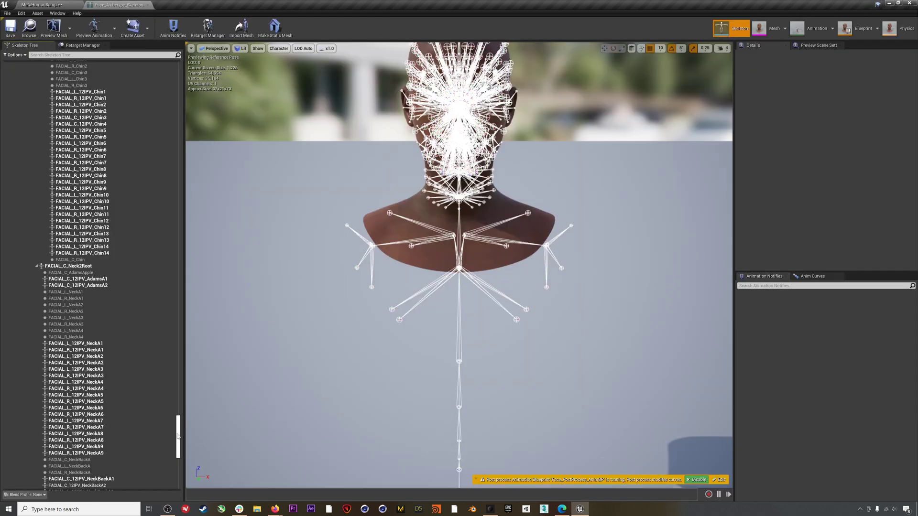
Step: Rotate the face skeleton's clavicle_l bone to raise the shoulder and set the upperarm_l local rotation to 0 on all axes
click(47, 352)
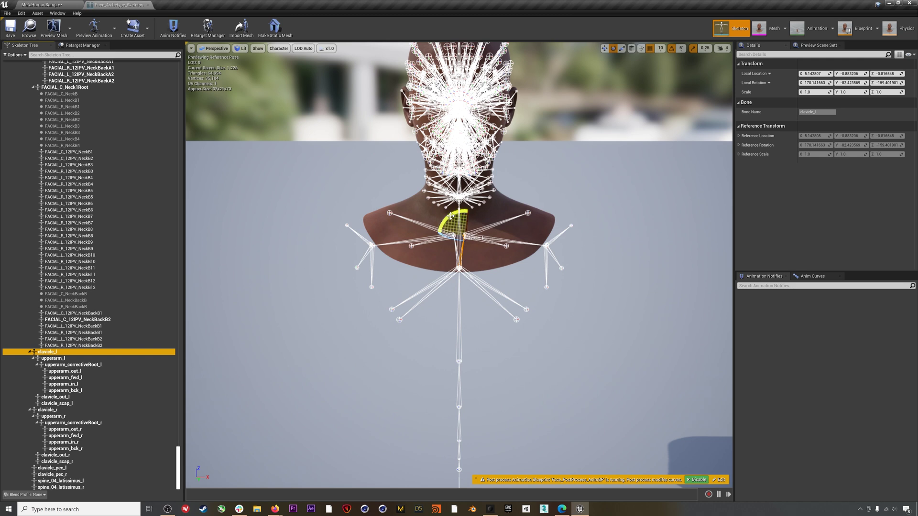
click(37, 358)
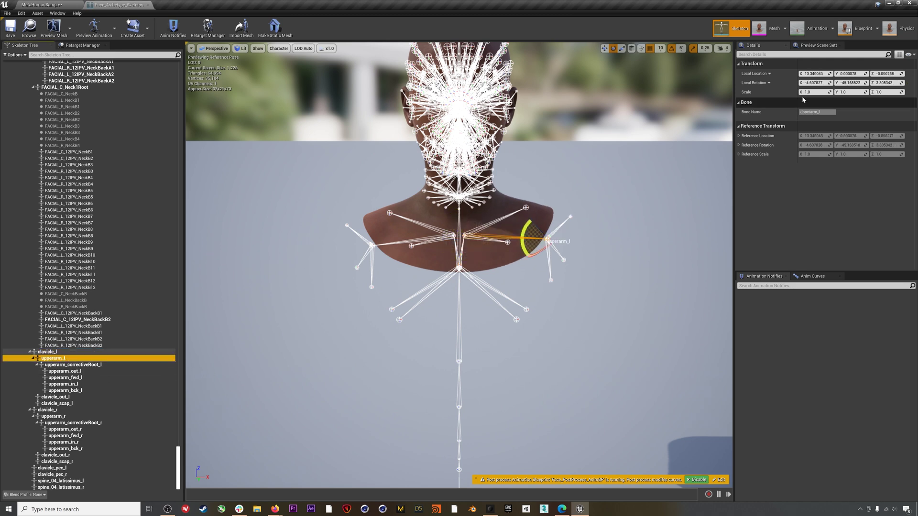
click(815, 83)
text(0)
key(Tab)
text(0)
key(Tab)
text(0)
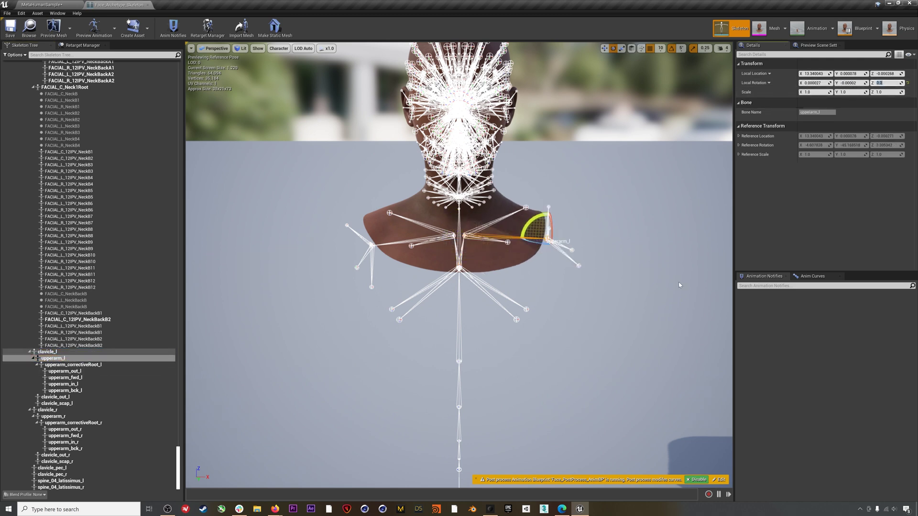
Step: Rotate the face skeleton's clavicle_r bone by 5° to raise the shoulder and set the upperarm_r local rotation to 0 on all axes
click(99, 411)
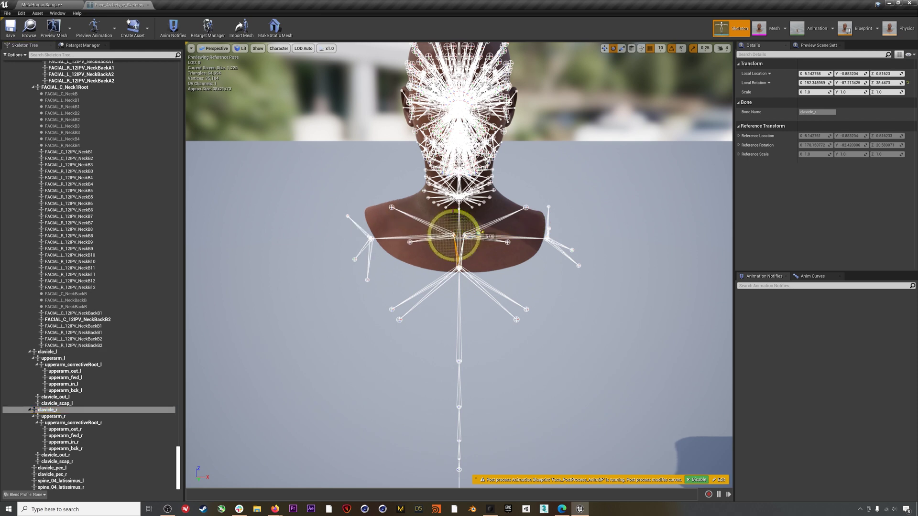
click(53, 417)
click(815, 82)
text(0)
key(Tab)
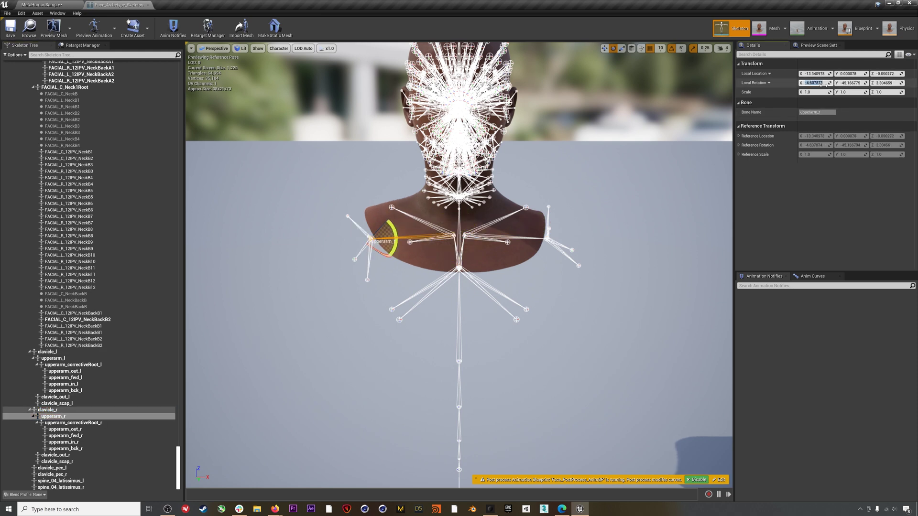
text(0)
key(Tab)
text(0)
key(Return)
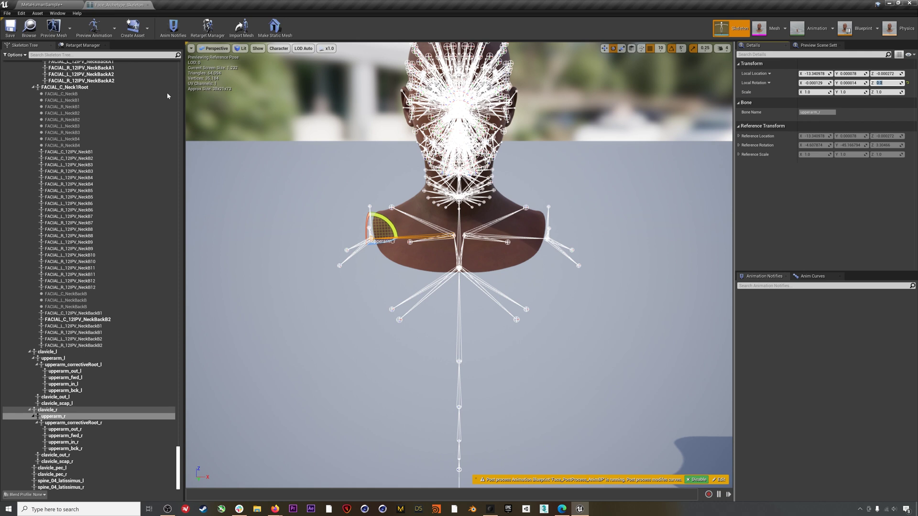
Step: Create a PoseAsset named FaceTPose from the current pose in the Content folder and close the face skeleton asset
click(133, 26)
mouse_move(158, 57)
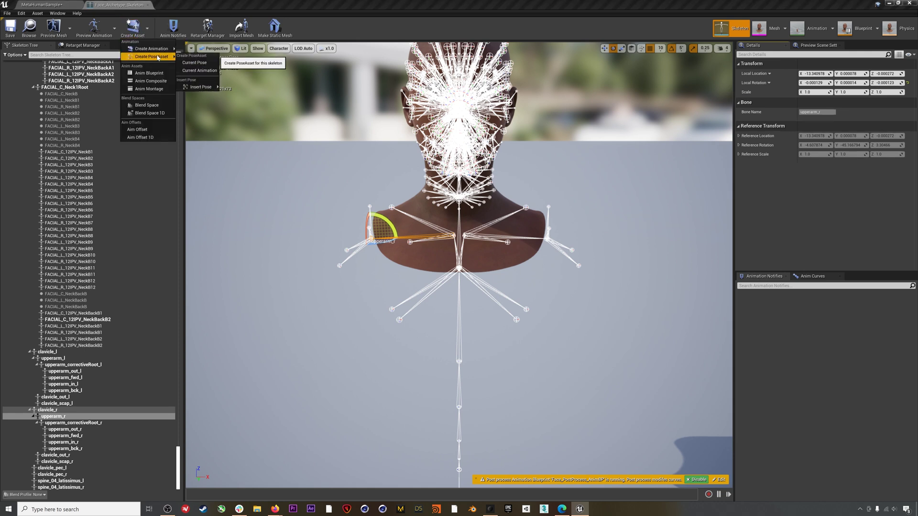
click(194, 63)
double_click(451, 319)
text(FaceTPose)
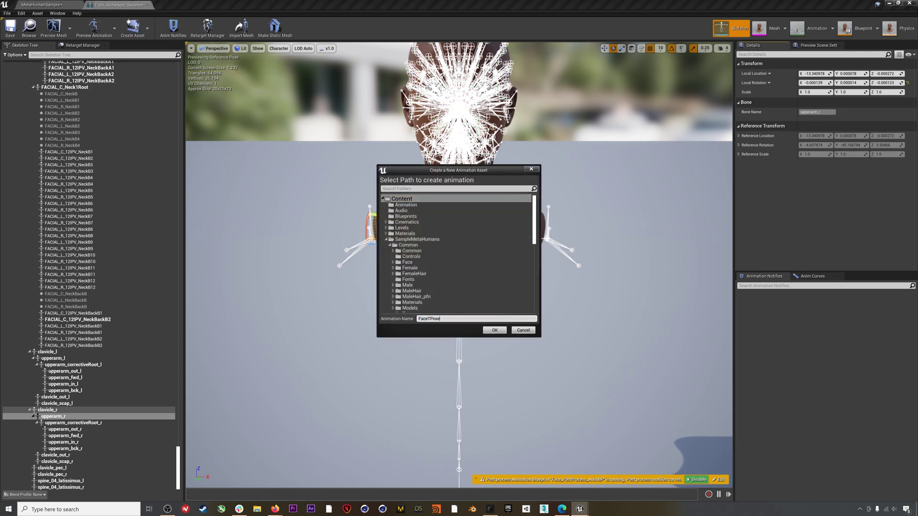
click(494, 330)
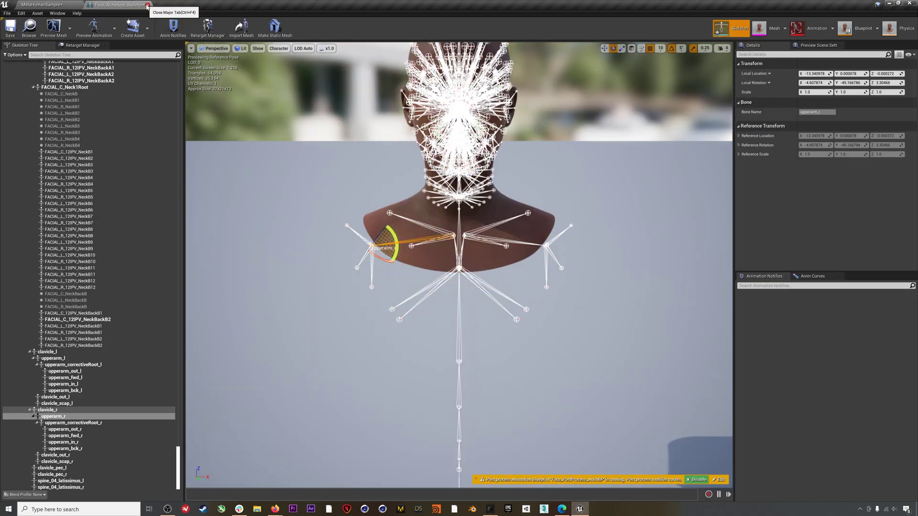
click(147, 6)
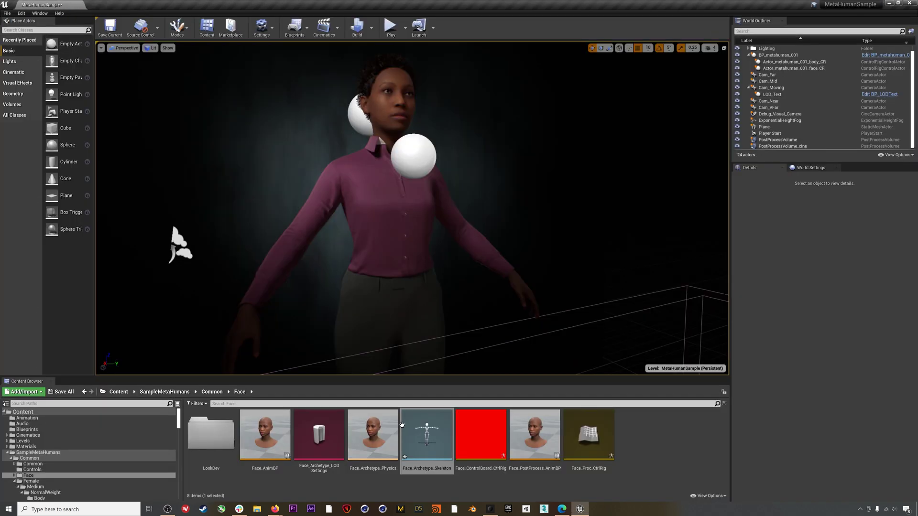
Step: Review the BodyTPose, FaceTPose and ShirtTPose pose assets in the Content folder
click(127, 393)
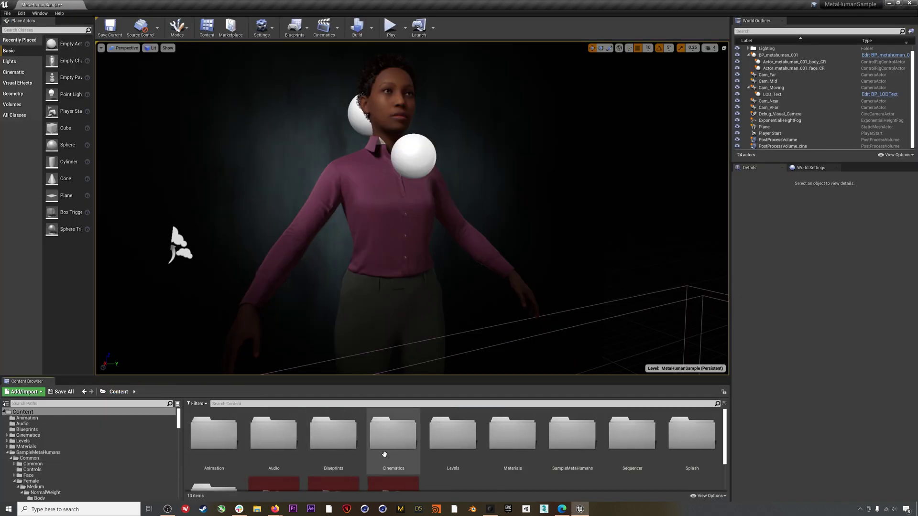
scroll(276, 455, down, 2)
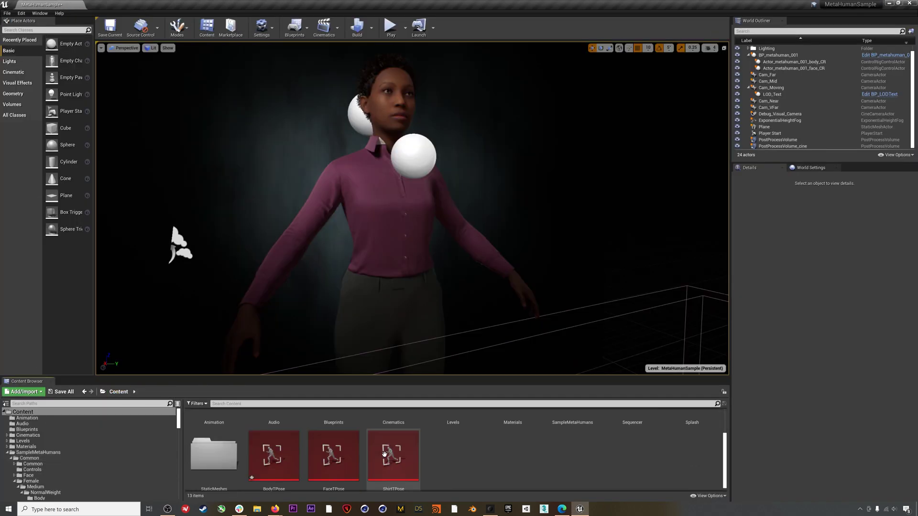
click(267, 449)
scroll(287, 452, up, 2)
Step: Go to the SampleMetaHumans/metahuman_001/Female/Medium/NormalWeight/Body folder
double_click(585, 441)
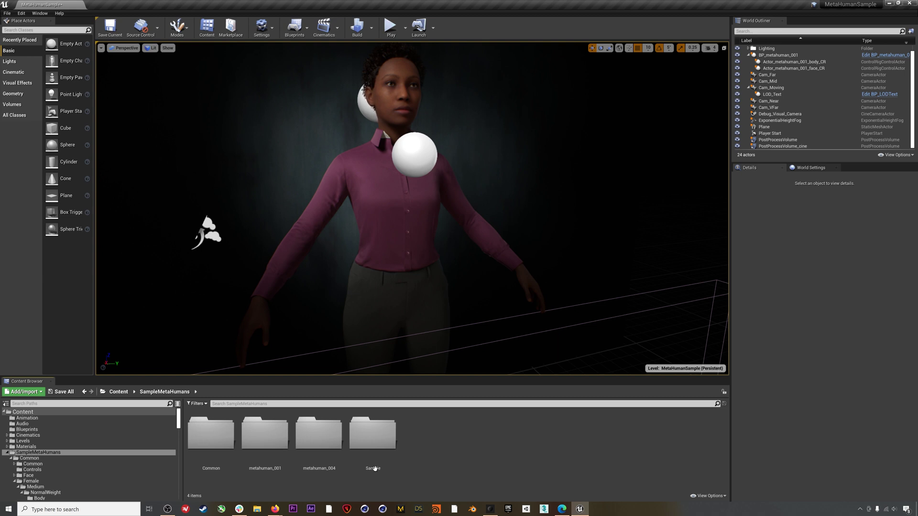
double_click(263, 434)
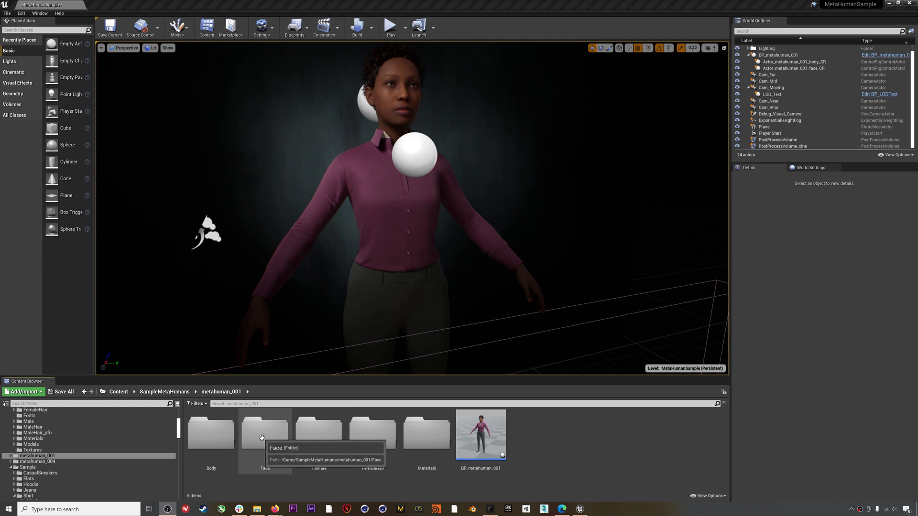
double_click(320, 441)
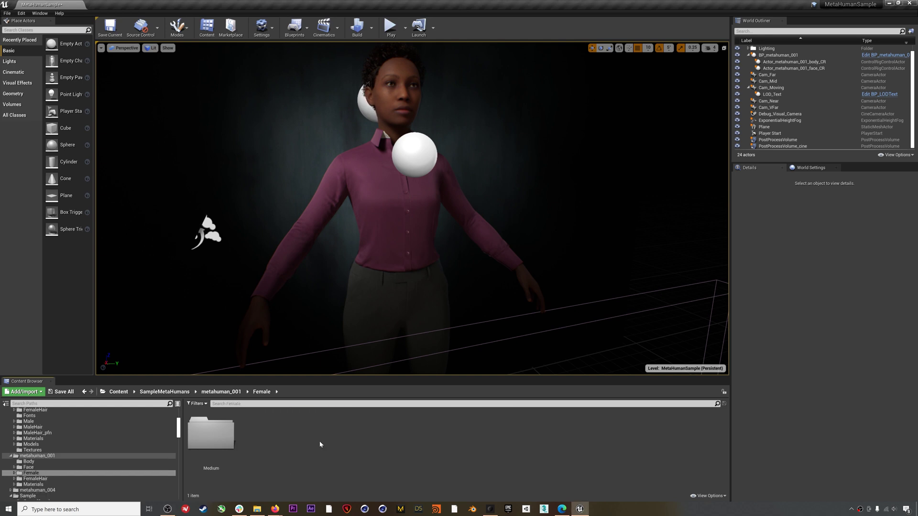
click(217, 432)
double_click(216, 432)
double_click(217, 431)
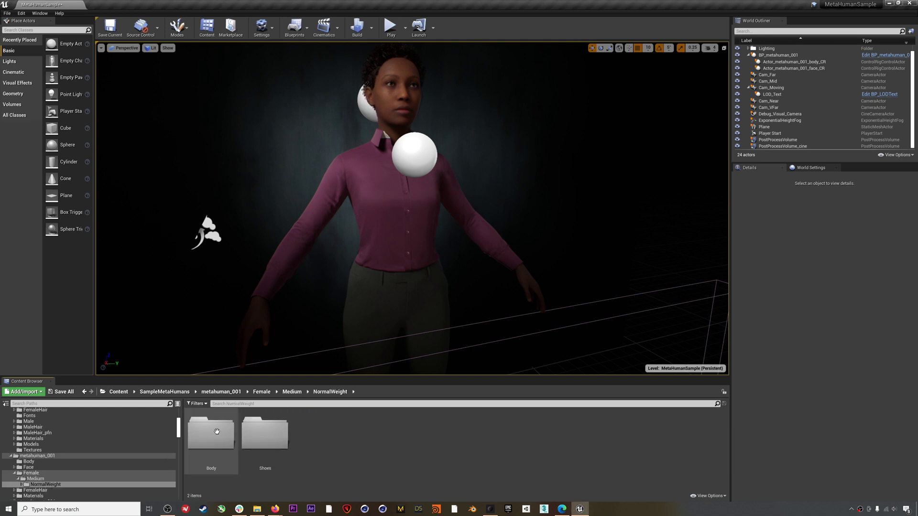
double_click(216, 431)
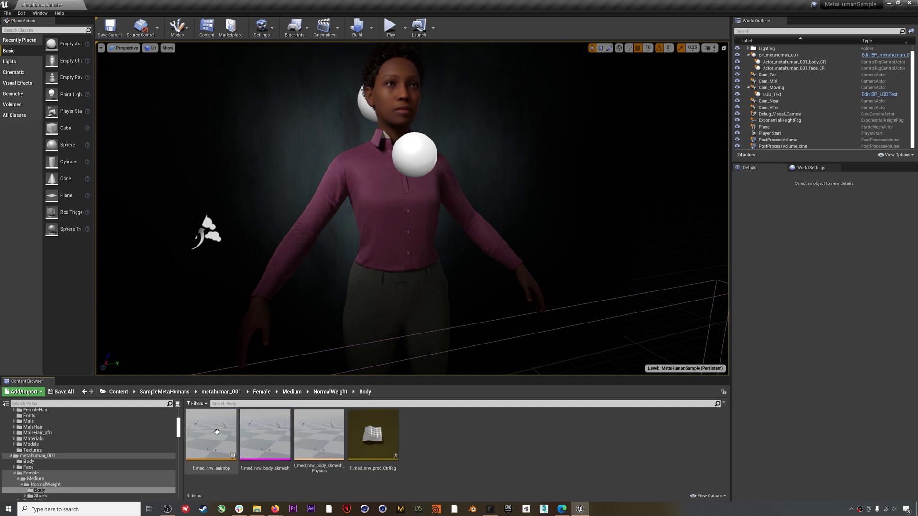
Step: Open the f_med_nrw_animbp animation blueprint, dock its window beside the main level tab, and bring its whole AnimGraph into view
mouse_move(206, 435)
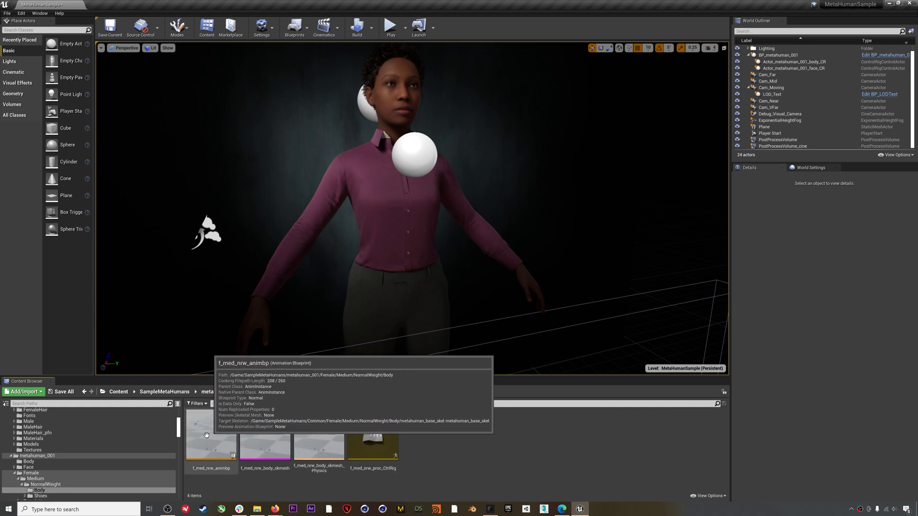
double_click(217, 437)
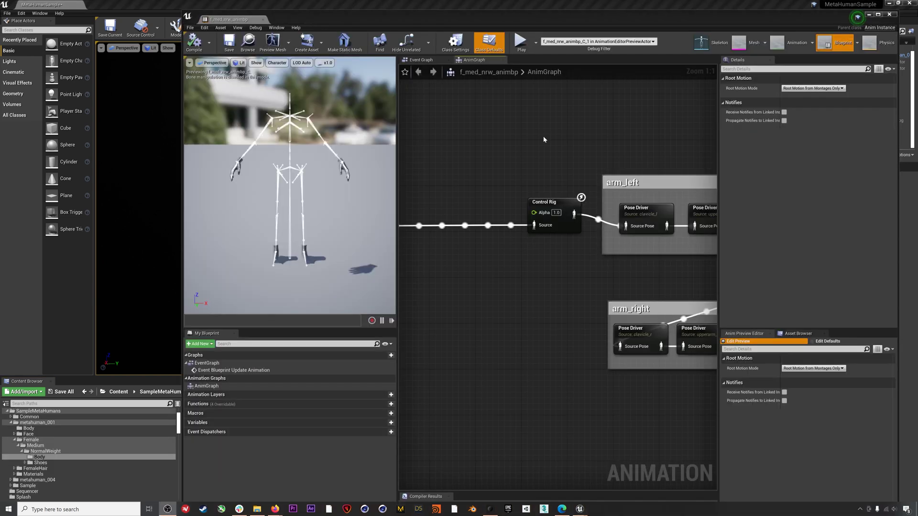
drag(214, 19, 142, 7)
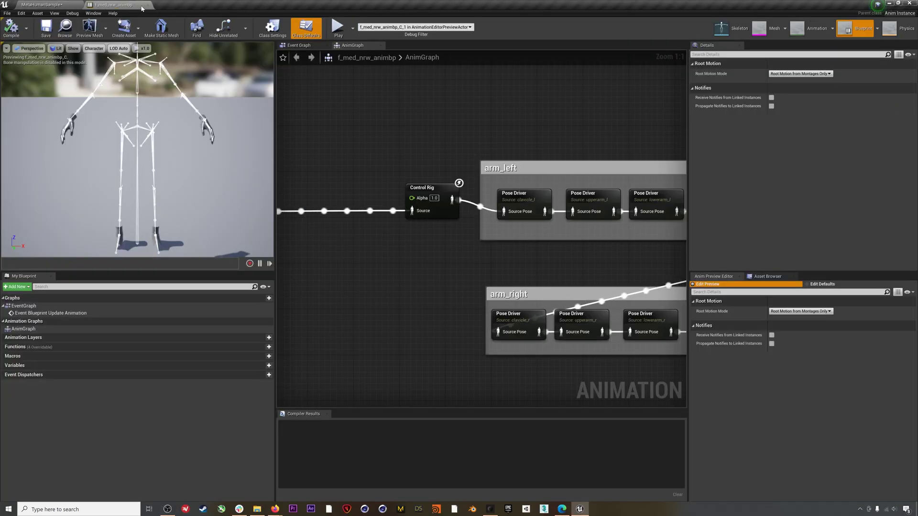
scroll(391, 170, down, 1)
scroll(391, 170, down, 5)
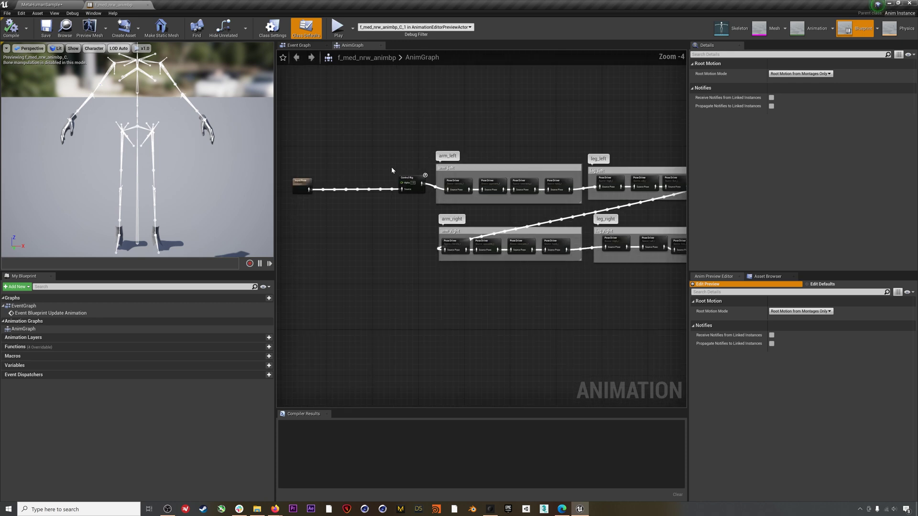
scroll(511, 180, up, 1)
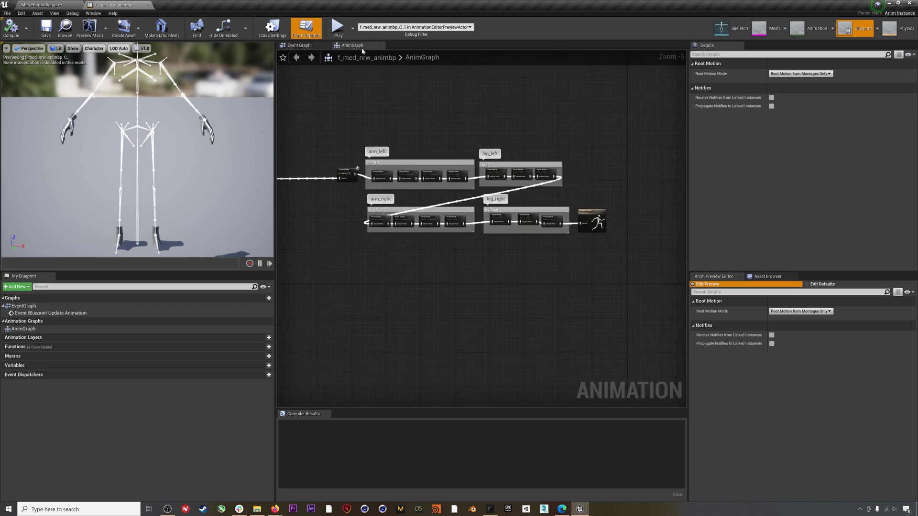
Step: Delete every node in the AnimGraph except the Output Pose node
scroll(420, 142, down, 1)
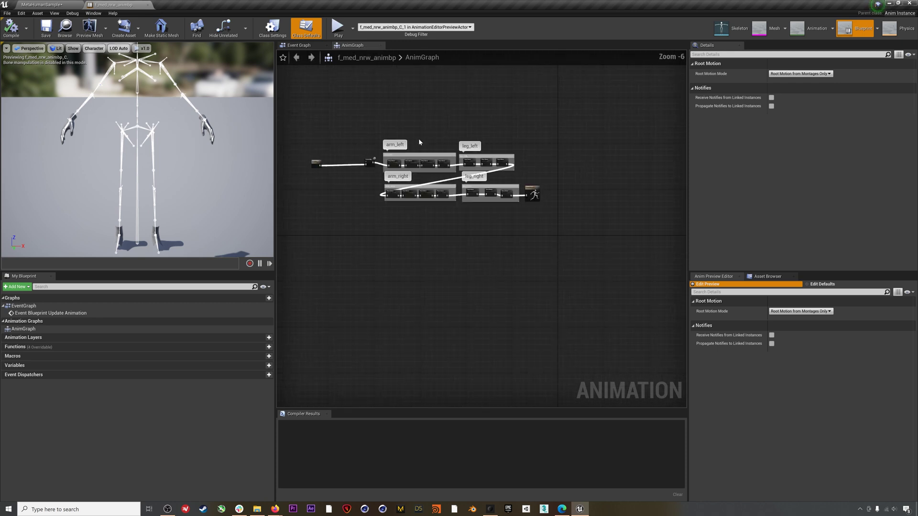
drag(516, 118, 293, 214)
key(Delete)
scroll(500, 191, up, 2)
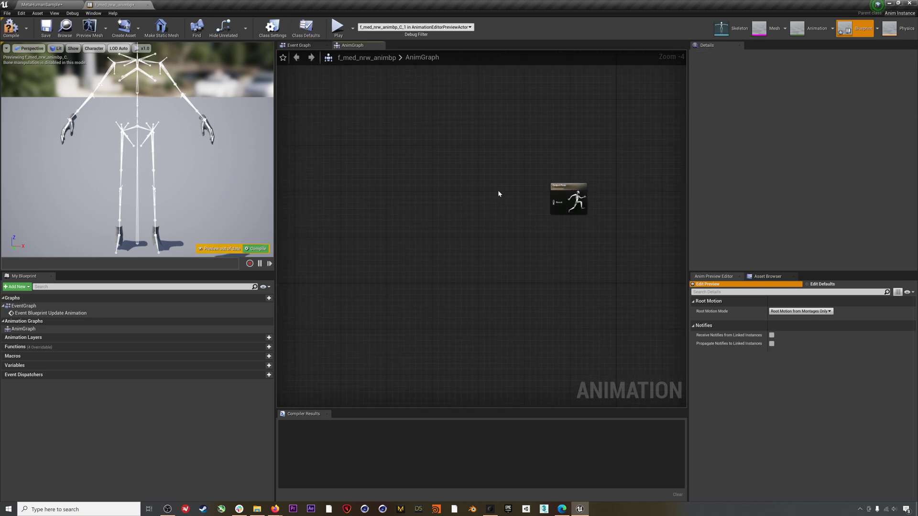
Step: Add a Component To Local node to the AnimGraph beside the Output Pose node
right_click(498, 193)
text(compo)
text(ent)
key(BackSpace)
text(ne)
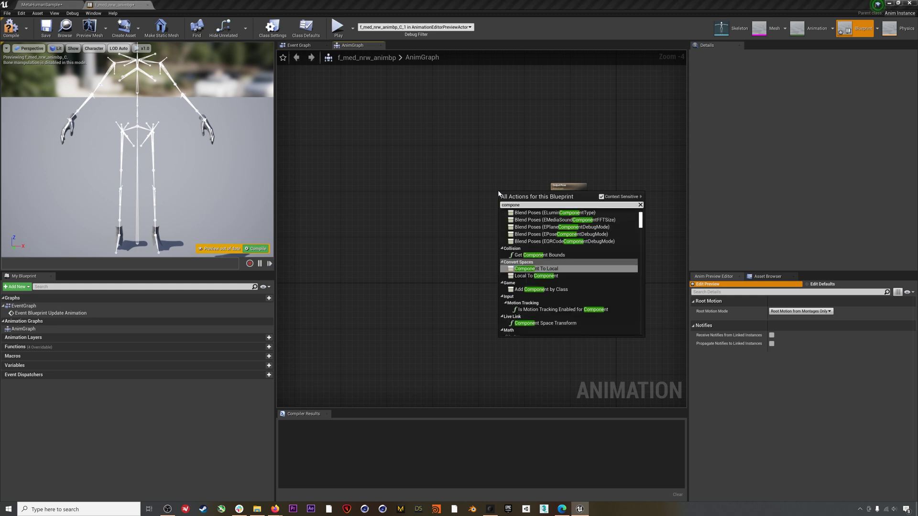
key(Return)
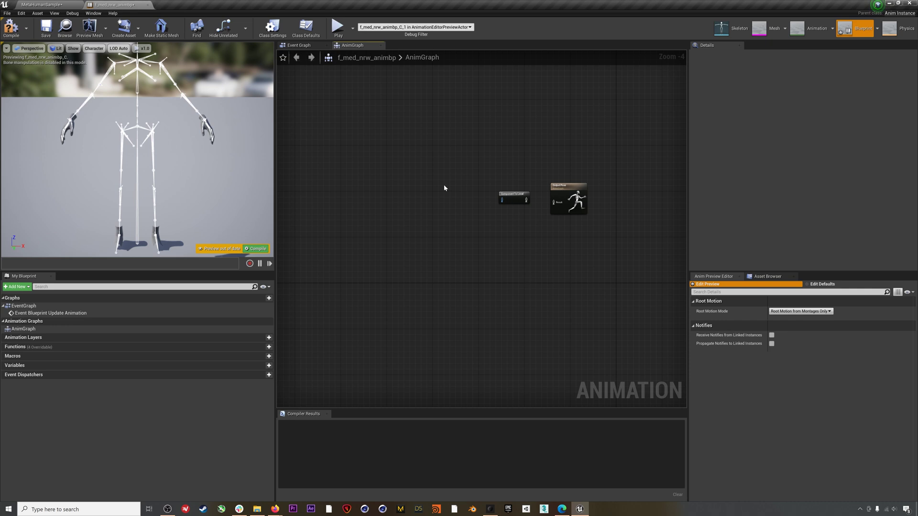
Step: Add a Rokoko Body Pose node and a Local To Component node ahead of the Component To Local node
right_click(444, 188)
text(rokoko)
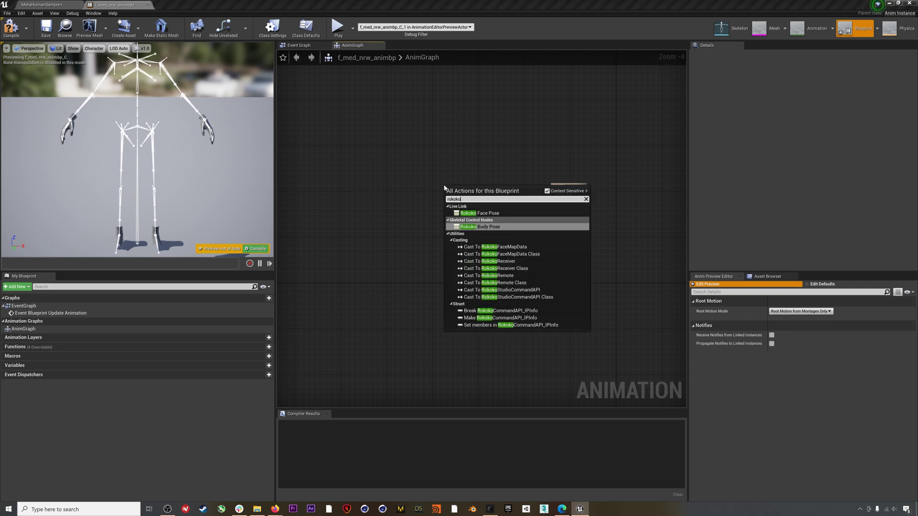
key(Return)
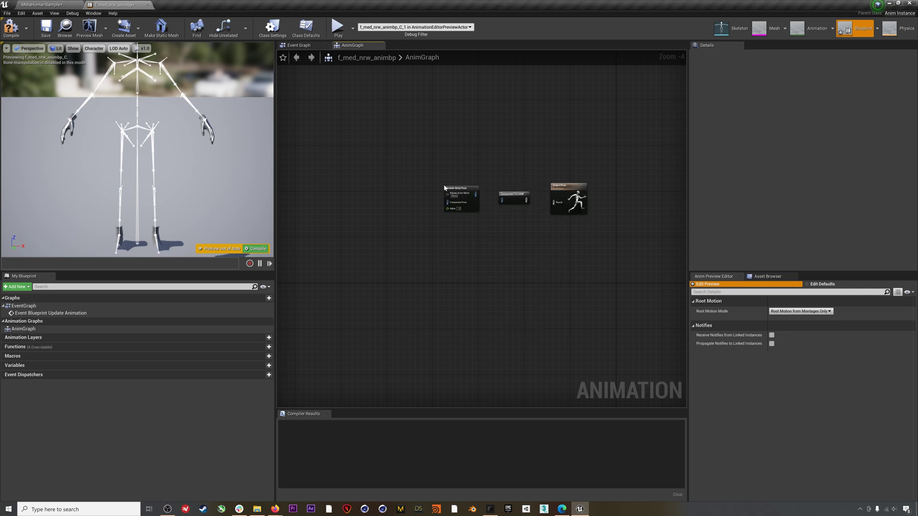
right_click(394, 182)
text(local)
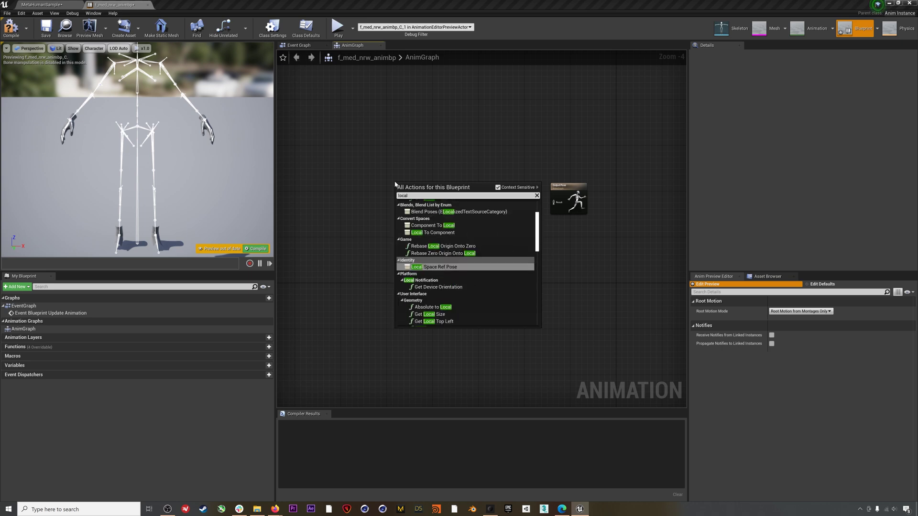
text( to c)
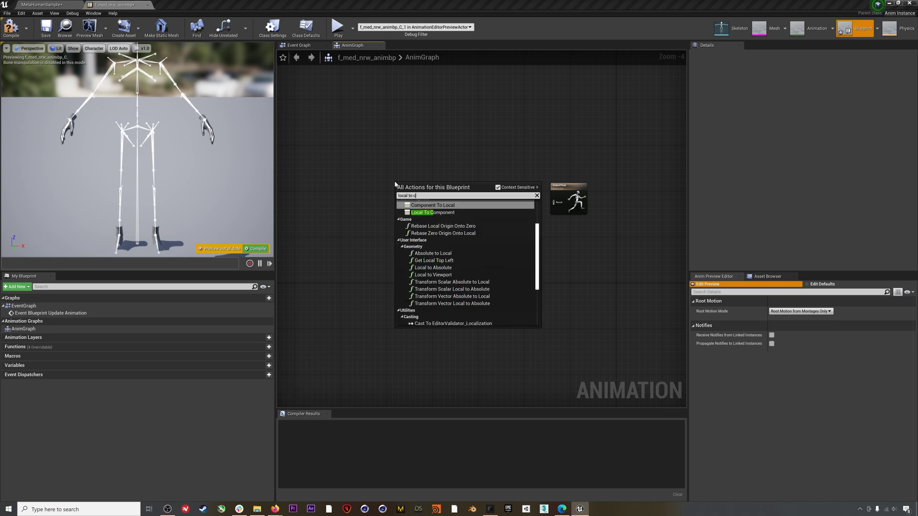
click(430, 213)
Step: Wire Local To Component through Rokoko Body Pose and Component To Local into Output Pose, and enter the Rokoko actor's name
drag(423, 191, 598, 210)
scroll(476, 193, up, 2)
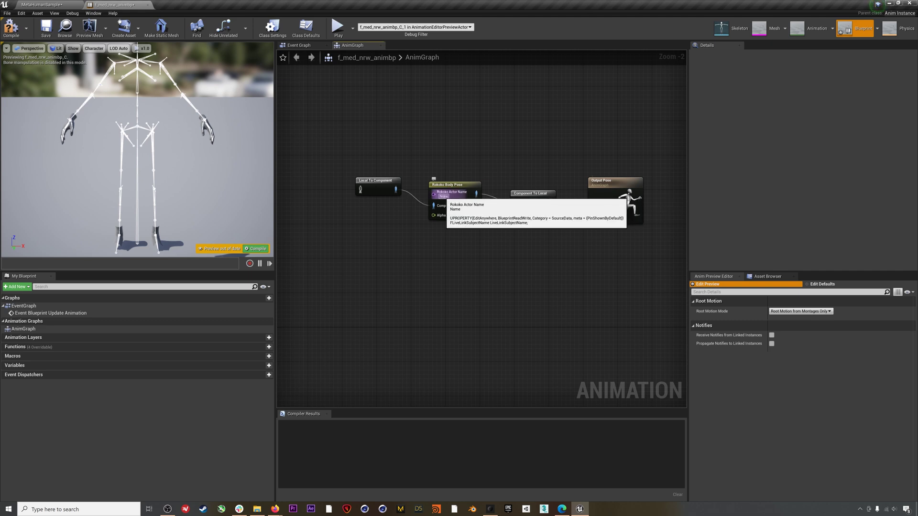
text(Sam)
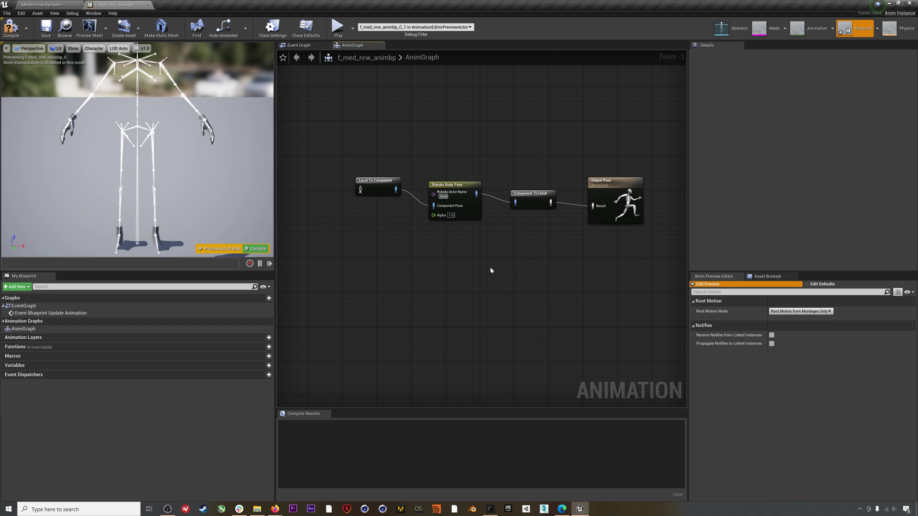
key(Return)
Step: Undock the f_med_nrw_animbp window, float it over the level editor, and enlarge it with the Content Browser still accessible
drag(128, 7, 507, 110)
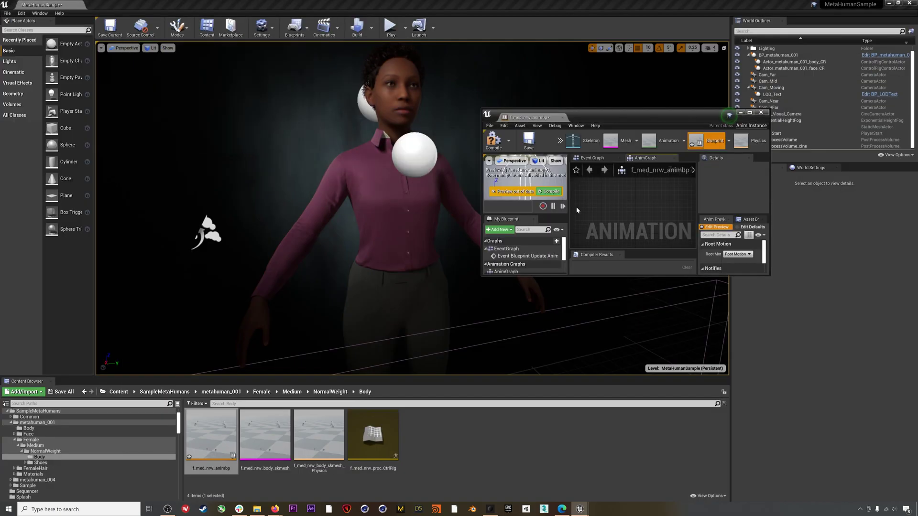
drag(772, 275, 850, 400)
scroll(661, 293, down, 1)
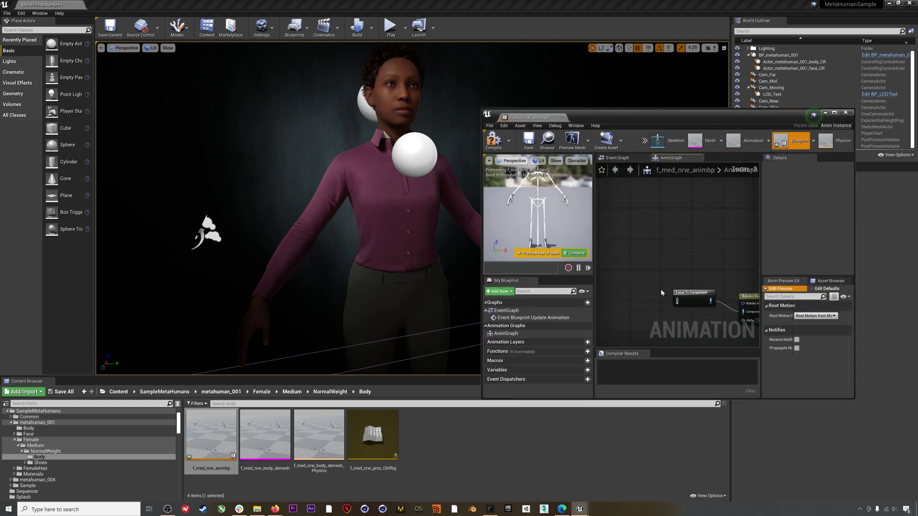
right_drag(657, 315, 671, 264)
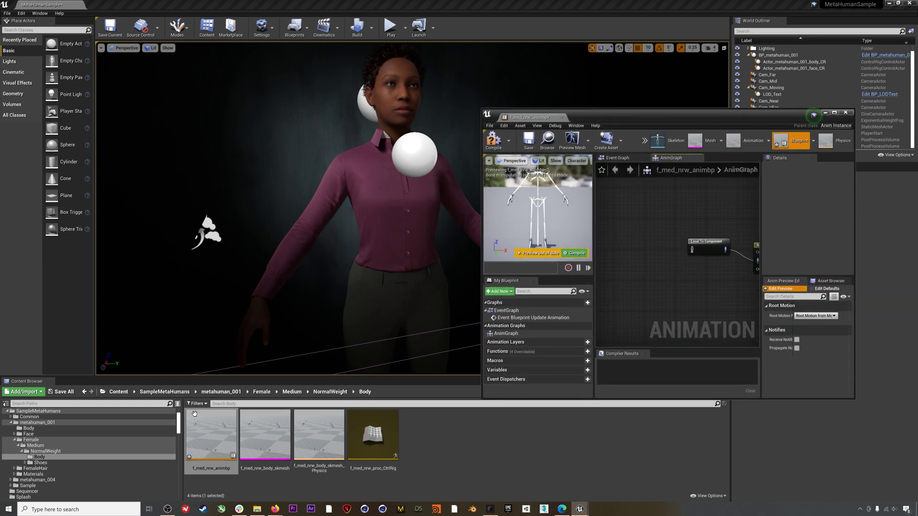
Step: Place the BodyTPose asset from the Content folder before Local To Component in the AnimGraph and convert it to Pose By Name
click(119, 391)
scroll(360, 454, down, 2)
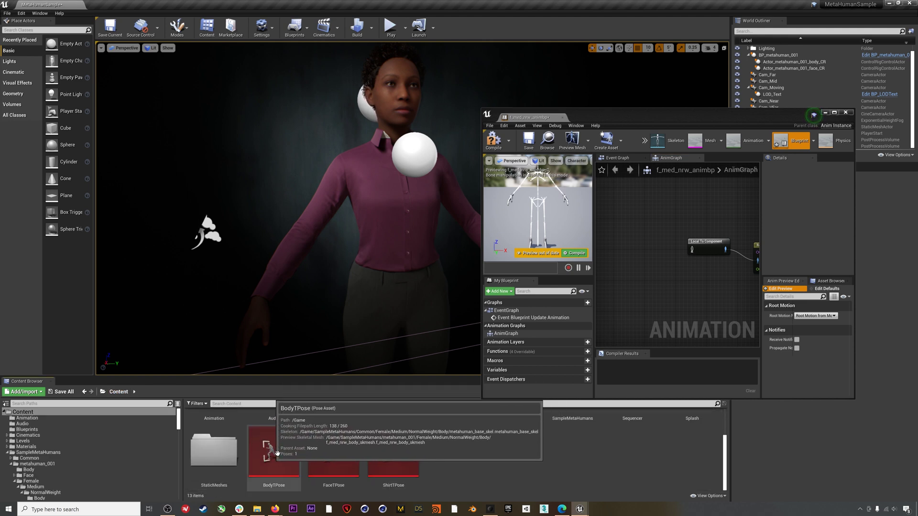
drag(288, 458, 632, 243)
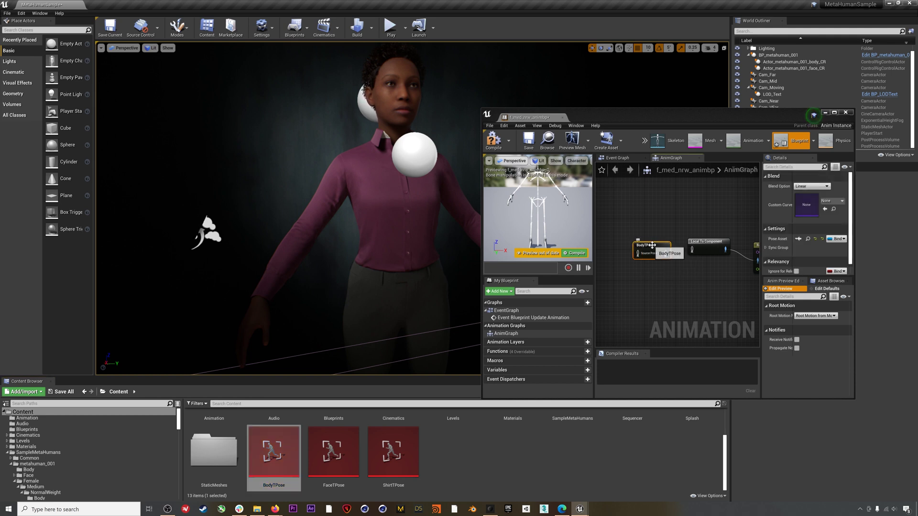
drag(651, 246, 643, 242)
right_click(643, 242)
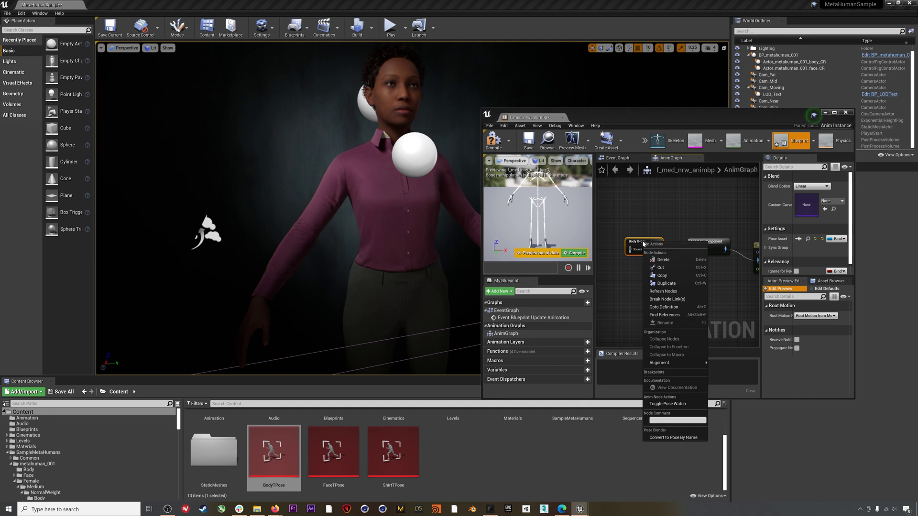
click(675, 437)
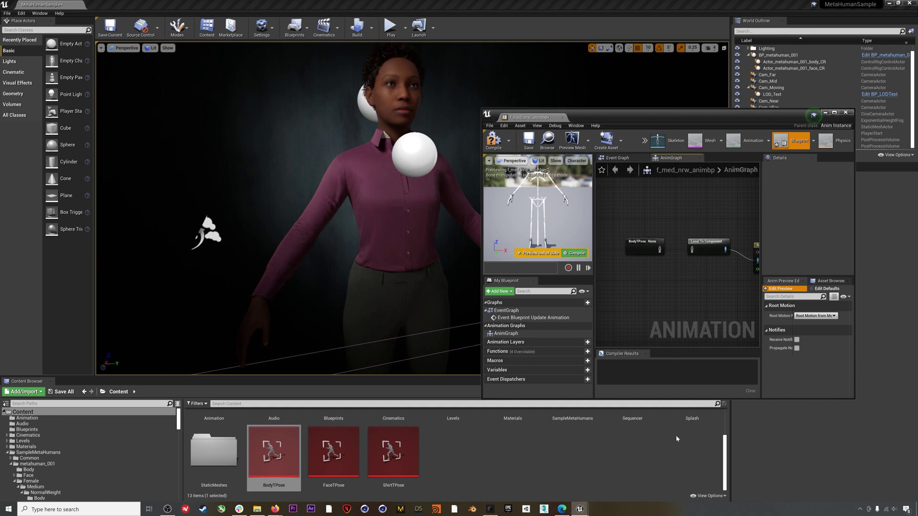
Step: Set the BodyTPose node's pose name to Pose_14590 as listed in the BodyTPose asset, and dock the blueprint window beside the level tab
click(275, 448)
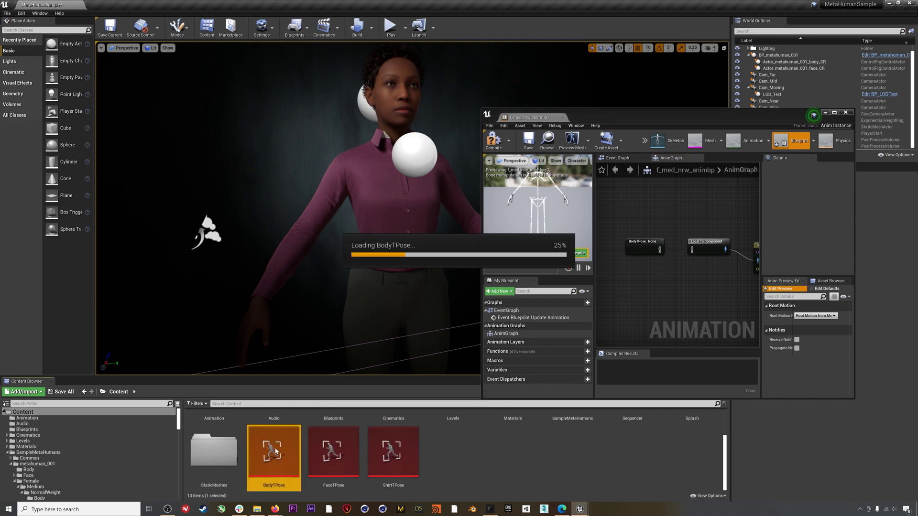
double_click(274, 447)
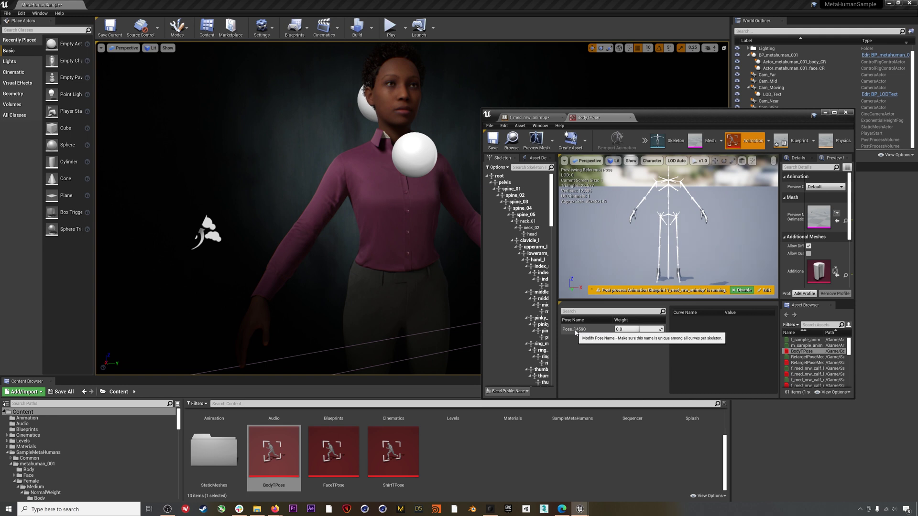
click(529, 117)
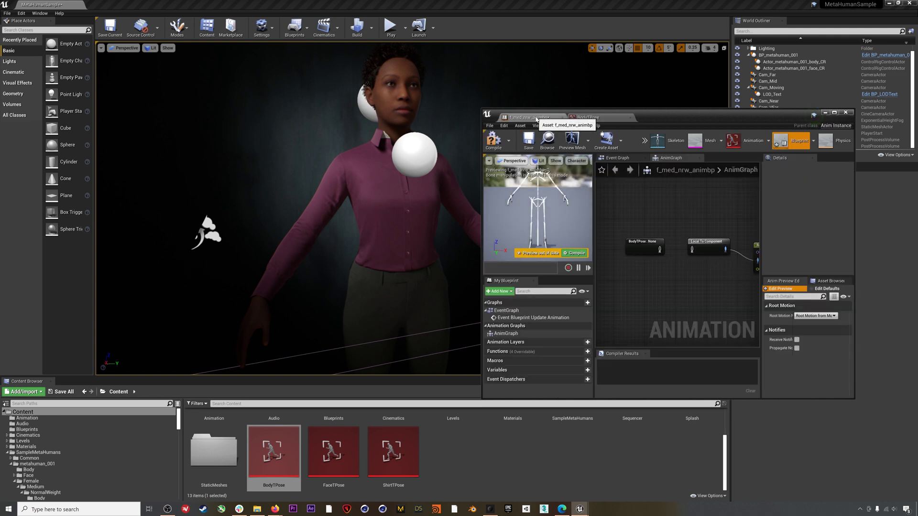
click(640, 247)
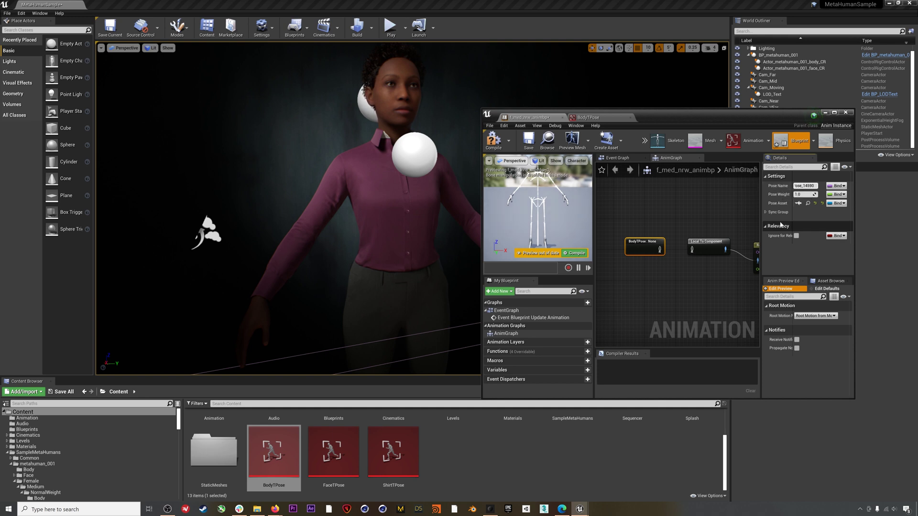
key(Return)
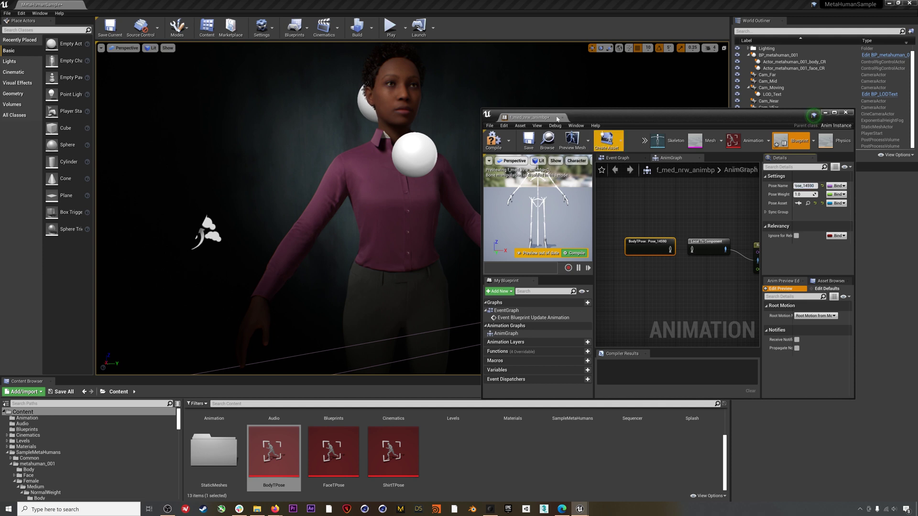
drag(557, 119, 133, 8)
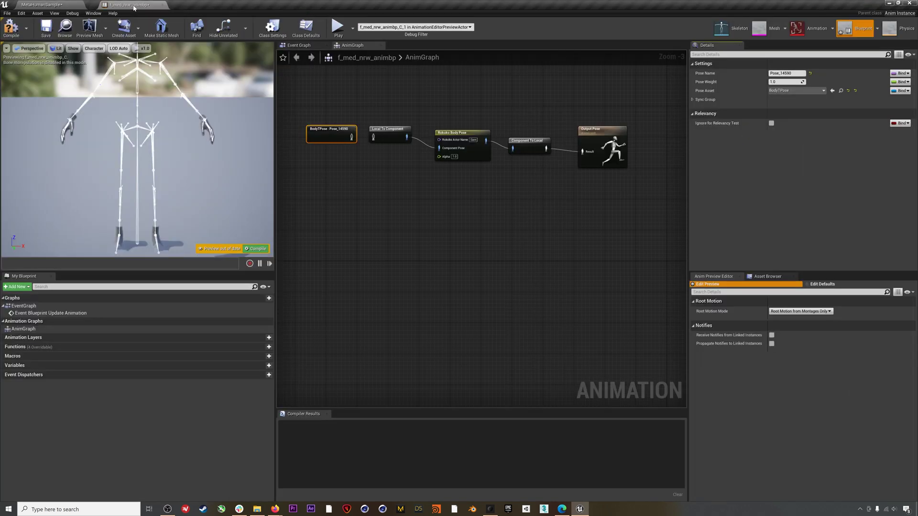
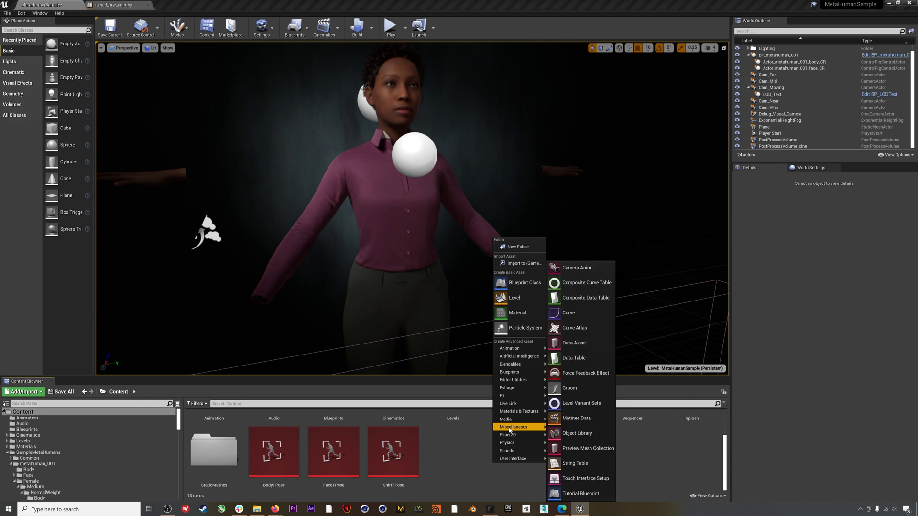
Step: Create a SmartsuitBodyMapData data asset named MetahumanBoneMap in the Content folder
click(576, 343)
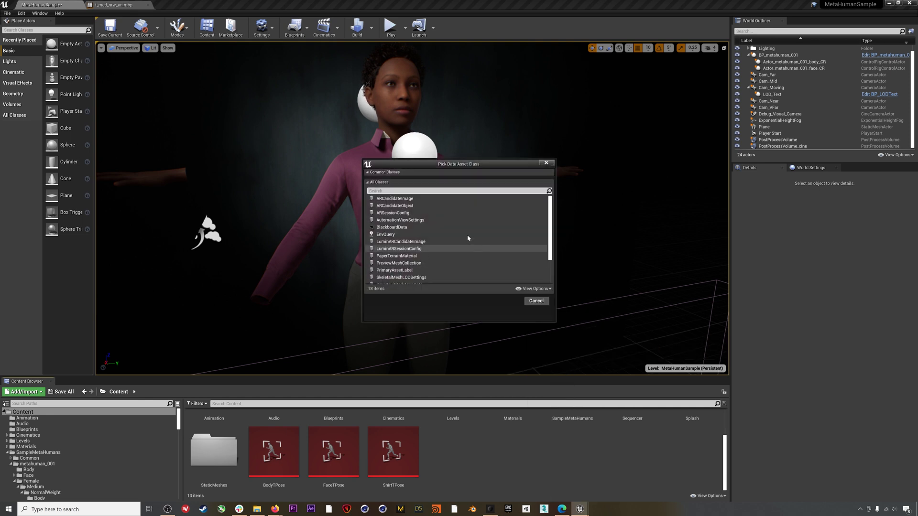
text(smart)
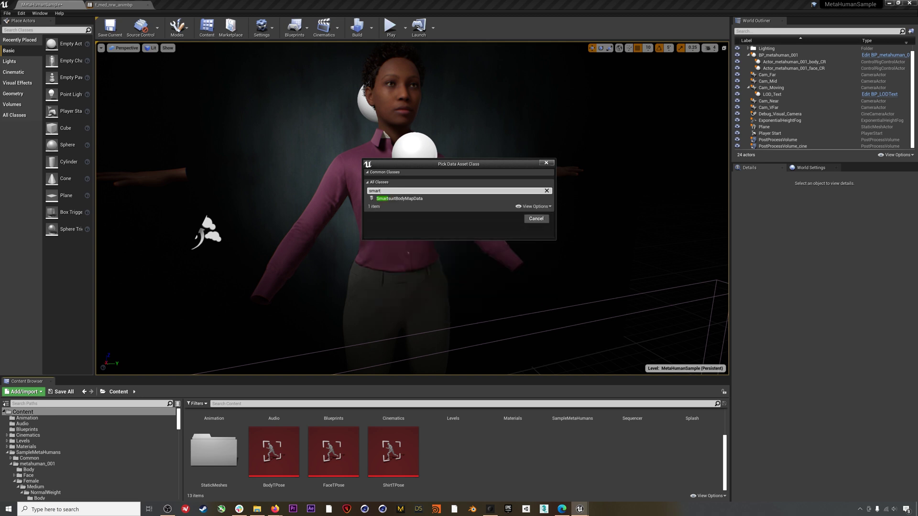
click(417, 199)
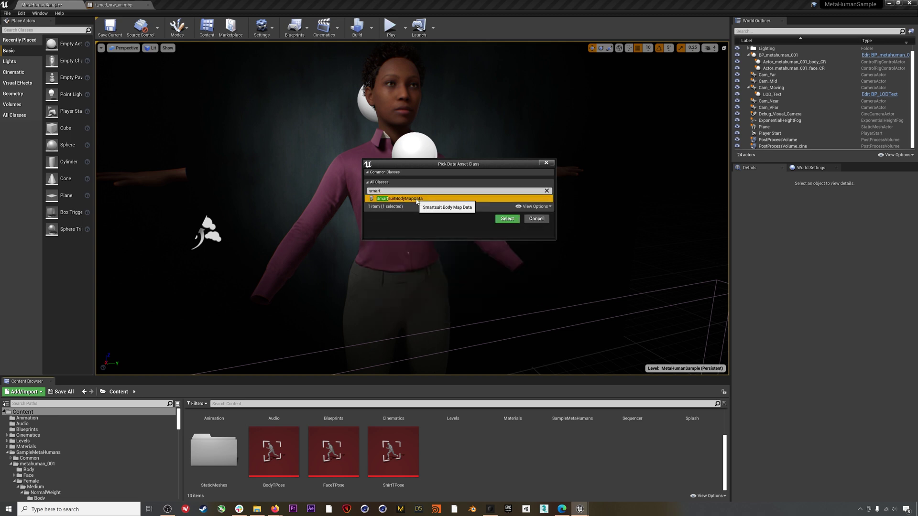
click(515, 222)
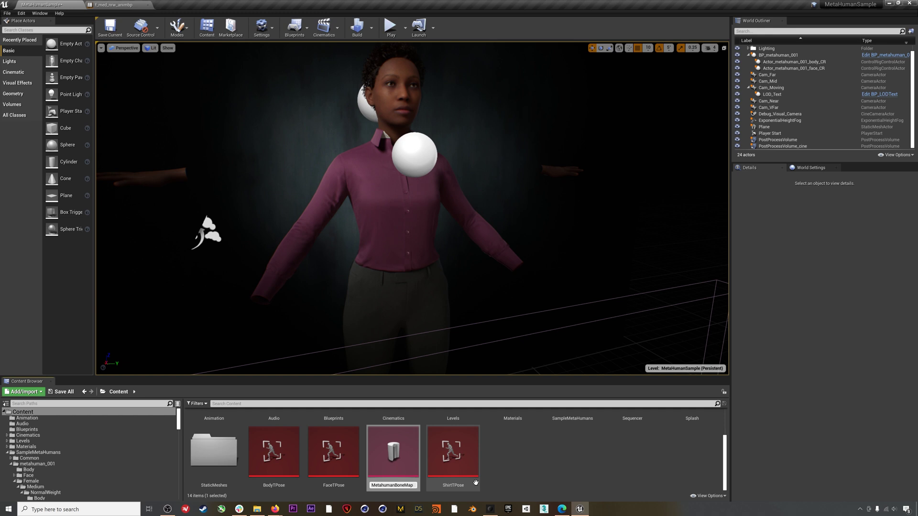
key(Return)
Step: Open MetahumanBoneMap in a floating, resized window and place it over the level editor, clear of the Content Browser's folders
double_click(404, 456)
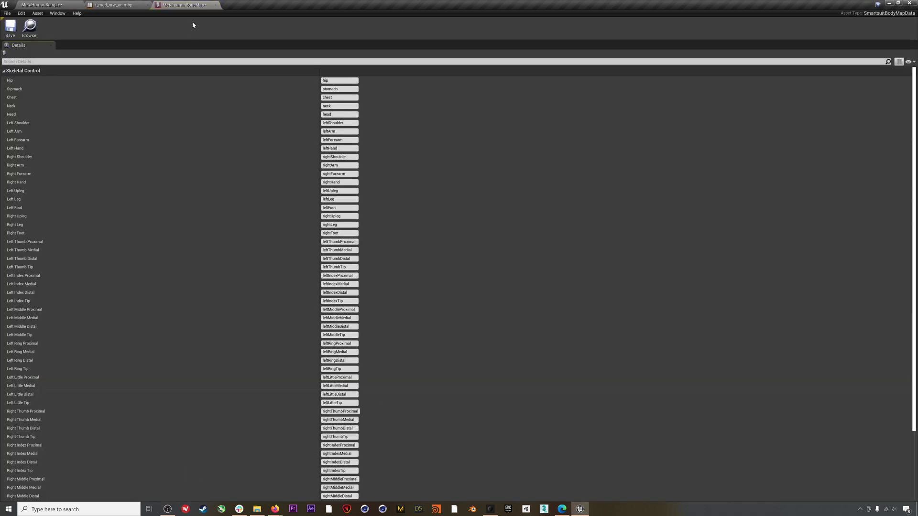
drag(186, 4, 275, 16)
drag(300, 175, 295, 493)
click(123, 9)
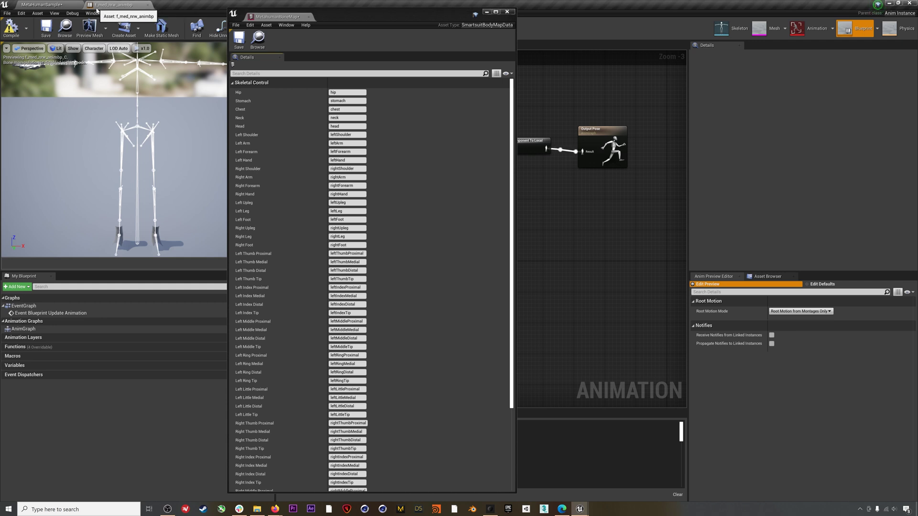
click(42, 5)
drag(383, 11, 579, 16)
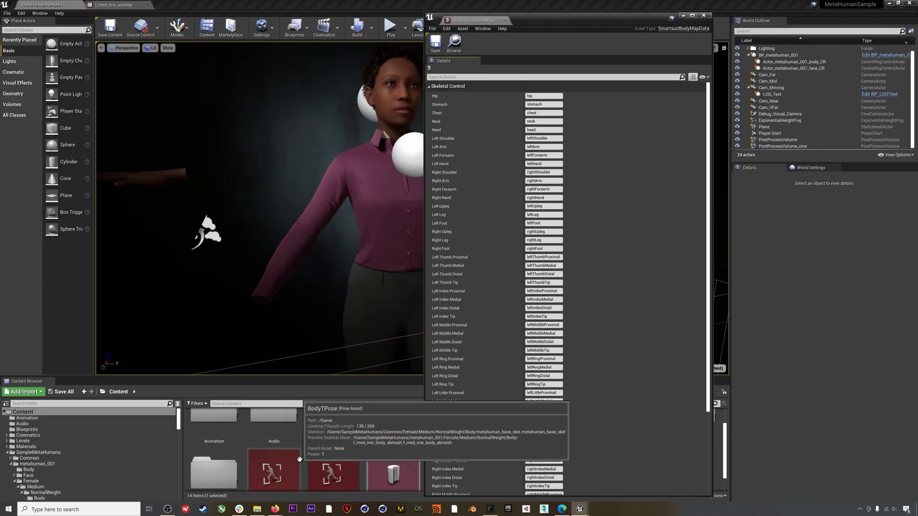
Step: Open the metahuman_base_skel skeleton from the Common female NormalWeight Body folder and place the bone map window beside its bone tree
scroll(299, 459, up, 1)
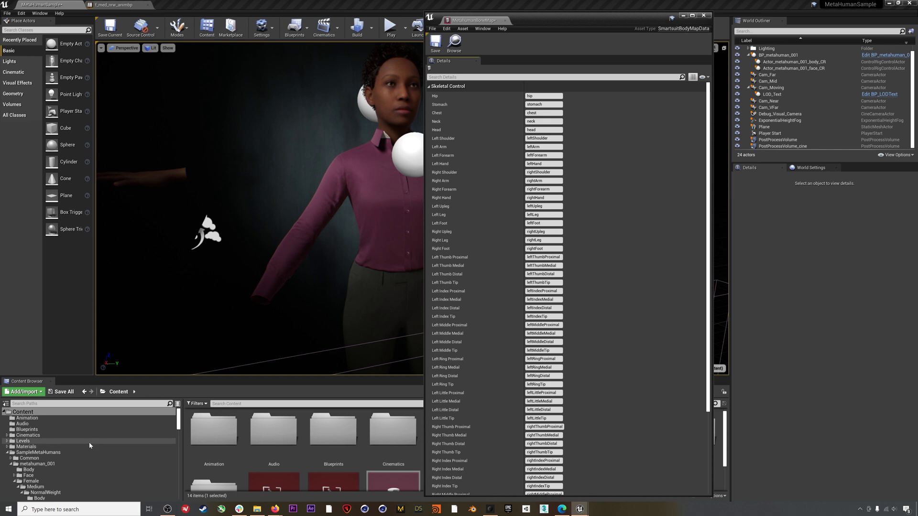
click(70, 451)
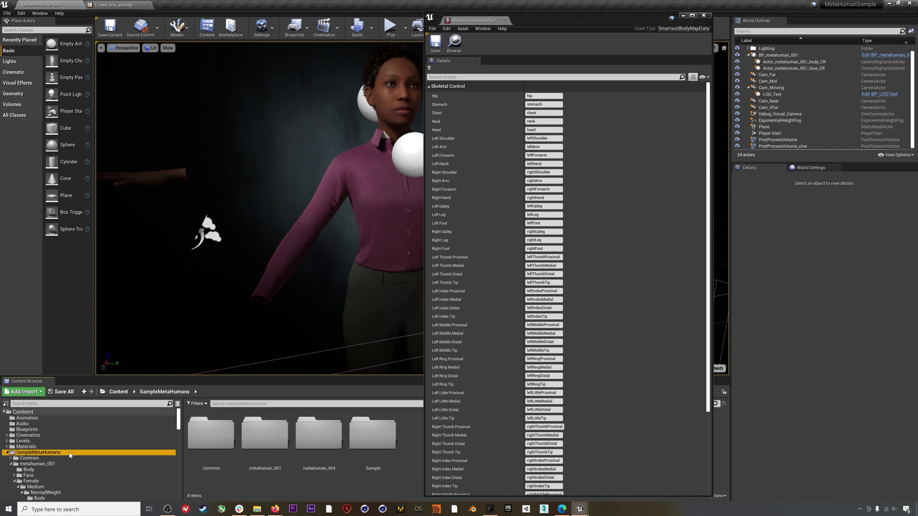
double_click(218, 434)
double_click(393, 434)
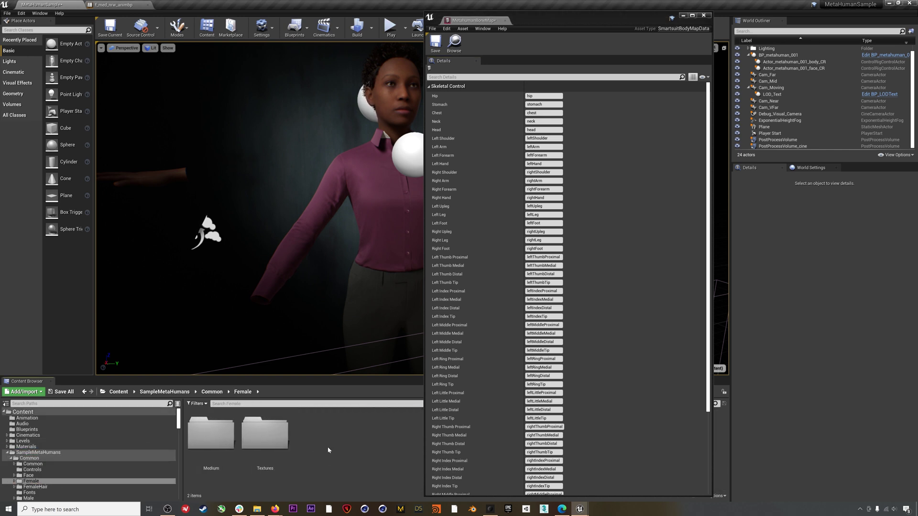
double_click(207, 435)
double_click(205, 436)
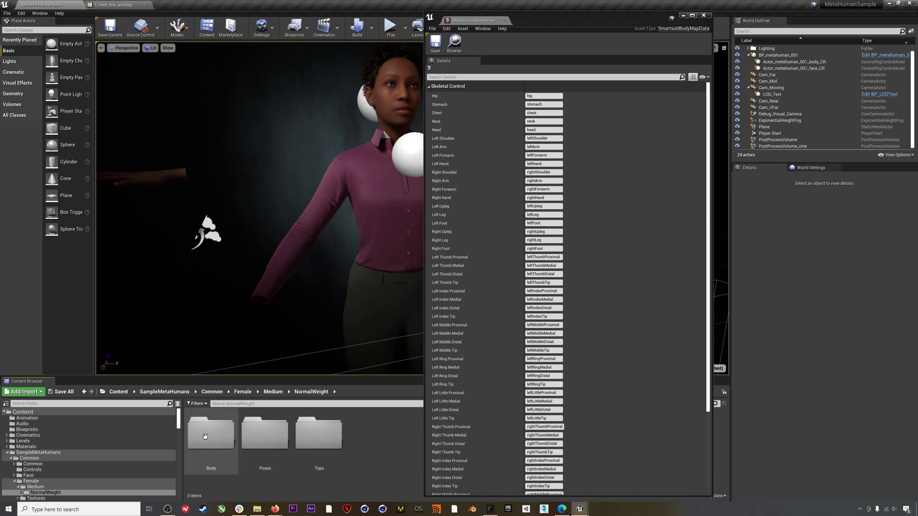
double_click(205, 437)
double_click(212, 448)
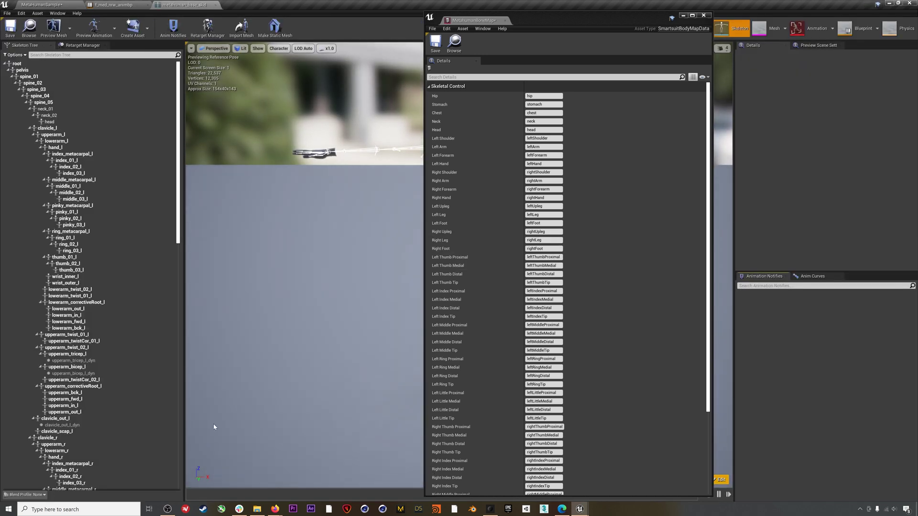
drag(546, 23, 328, 12)
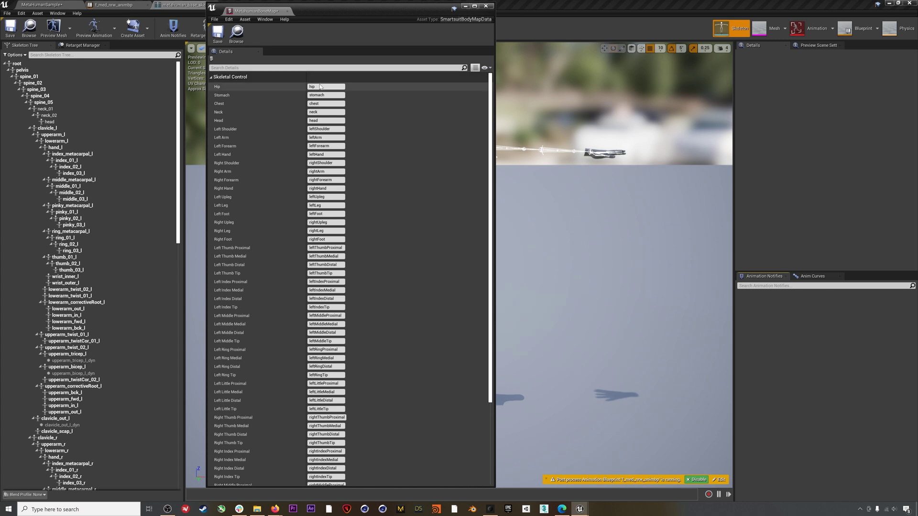
Step: Map Hip to pelvis and Stomach to spine_01 in MetahumanBoneMap, using the bone names copied from the skeleton
right_click(33, 71)
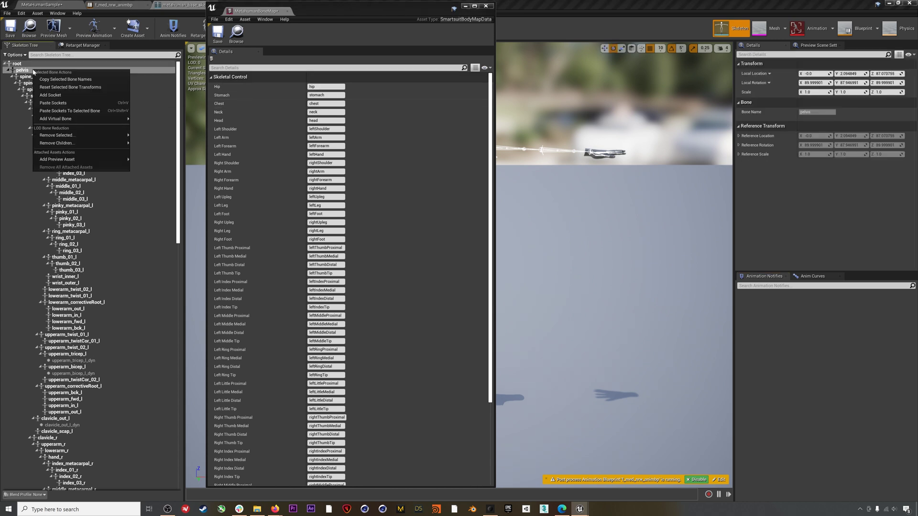
click(44, 79)
click(320, 86)
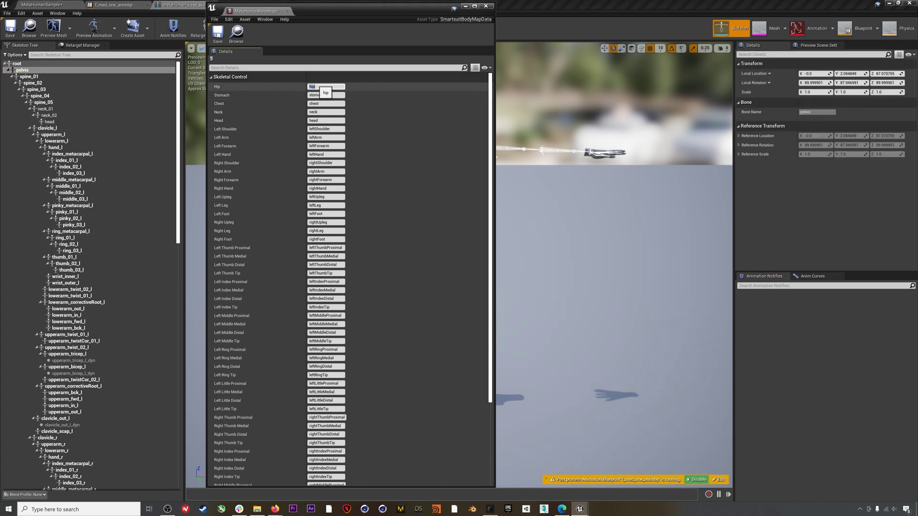
key(ctrl+v)
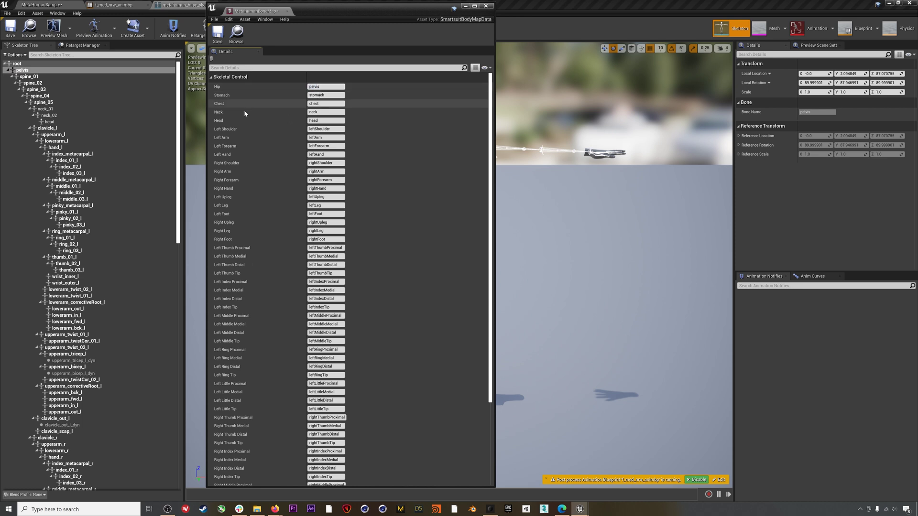
right_click(65, 77)
click(77, 87)
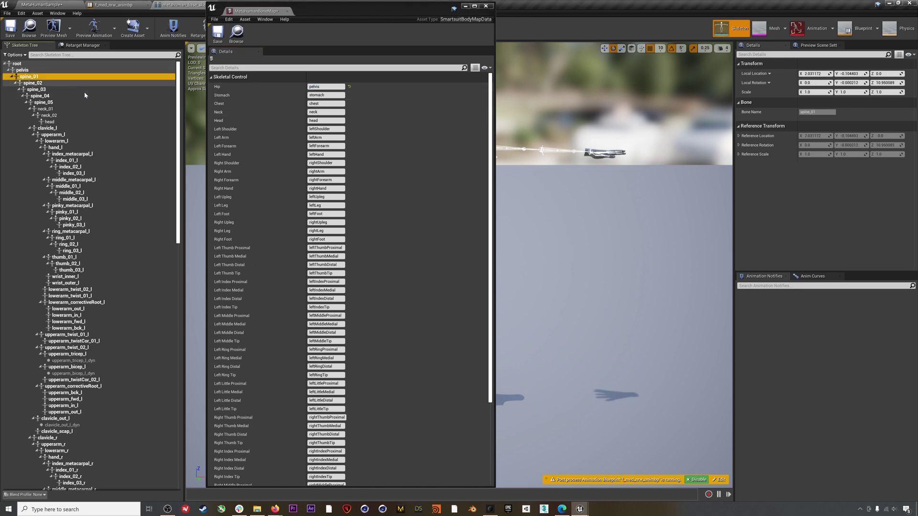
click(319, 95)
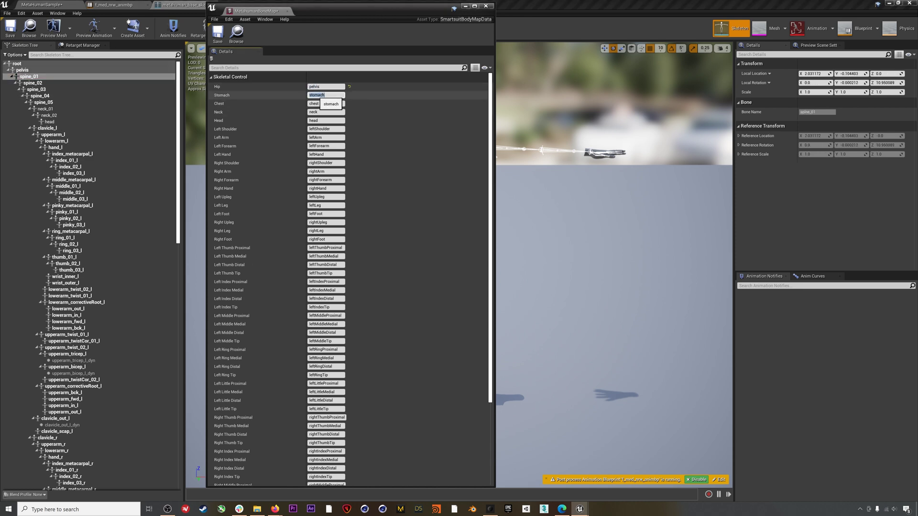
Step: Map Chest to spine_02, Neck to neck_01 and Left Shoulder to clavicle_l in the bone map
right_click(64, 83)
click(67, 94)
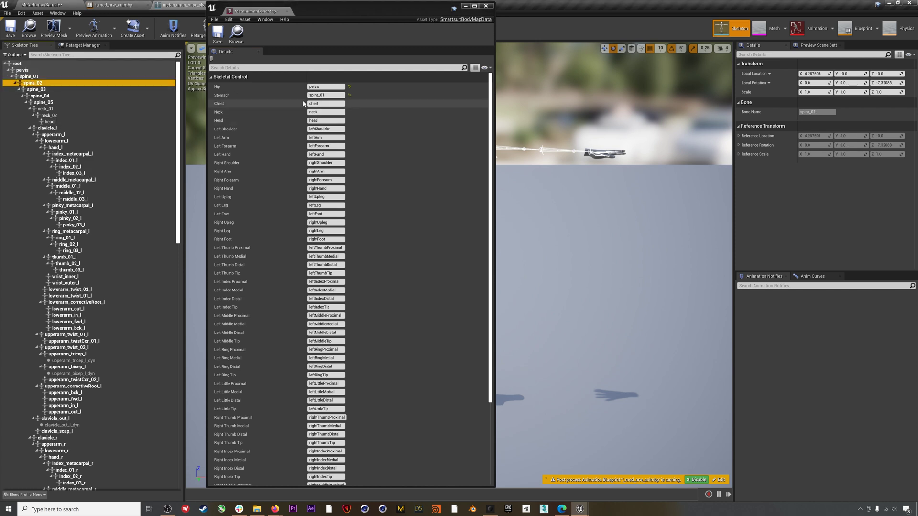
click(326, 103)
key(ctrl+v)
right_click(45, 109)
click(48, 120)
click(326, 112)
key(ctrl+v)
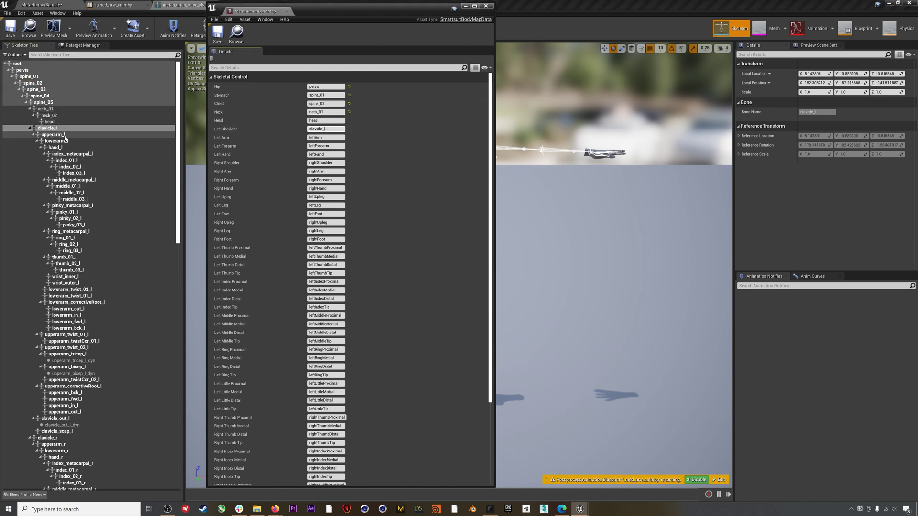
Step: Map the left arm, forearm and hand to upperarm_l, lowerarm_l and hand_l, and the right shoulder-to-hand entries to clavicle_r, upperarm_r, lowerarm_r and hand_r
right_click(90, 147)
click(92, 158)
click(326, 154)
key(ctrl+v)
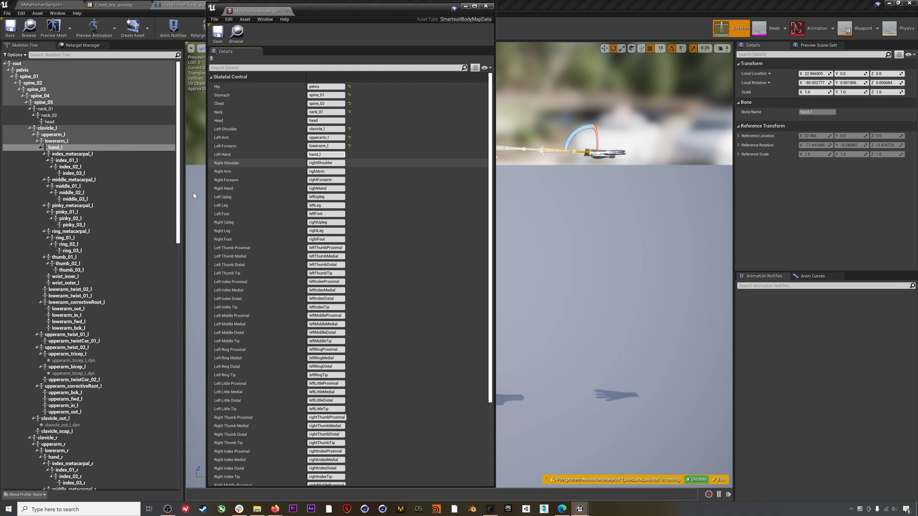
click(326, 189)
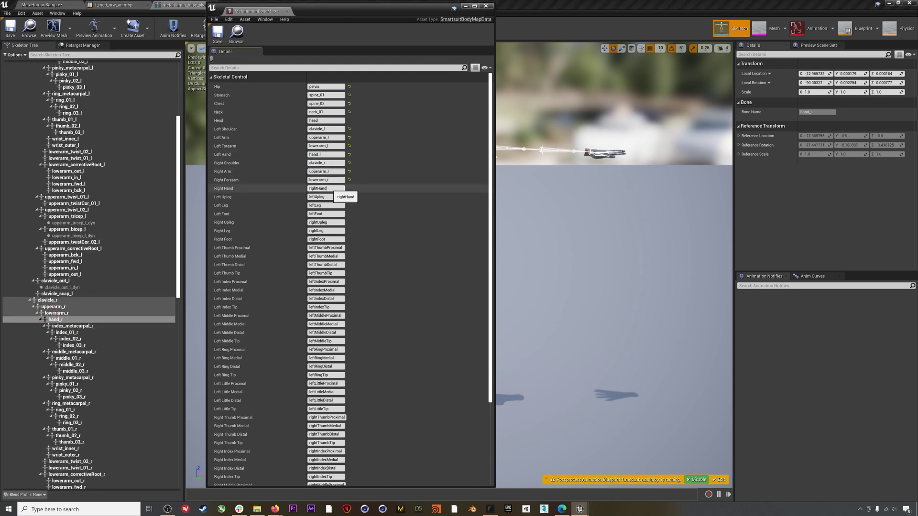
Step: Map Left Upleg to thigh_l, Left Leg to calf_l and Left Foot to foot_l
scroll(91, 287, down, 10)
right_click(29, 248)
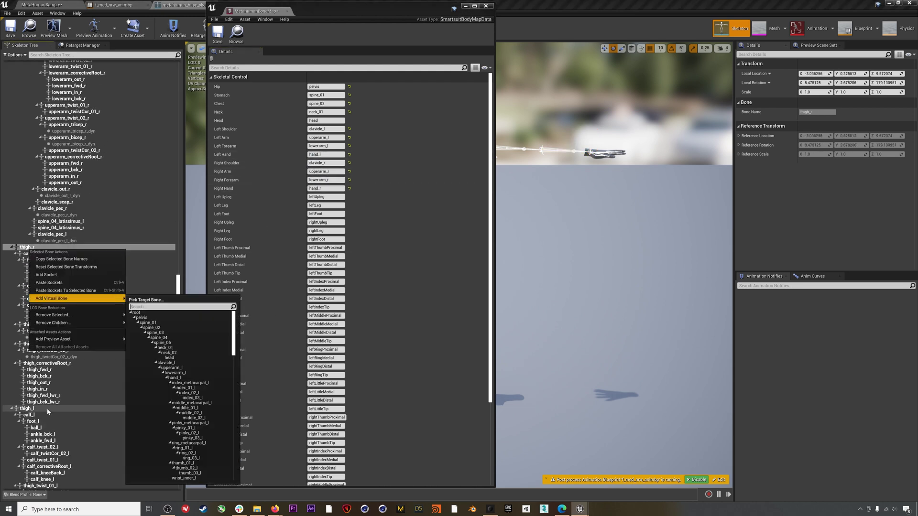
click(48, 258)
click(326, 197)
key(ctrl+v)
click(29, 415)
click(326, 206)
click(32, 421)
click(326, 214)
Step: Map Right Upleg to thigh_r, Right Leg to calf_r and Right Foot to foot_r
click(27, 247)
click(326, 222)
click(29, 253)
click(326, 231)
click(32, 260)
click(326, 239)
key(ctrl+v)
Step: Map Left Thumb Proximal to thumb_01_l and Left Thumb Medial to thumb_02_l
scroll(99, 264, up, 15)
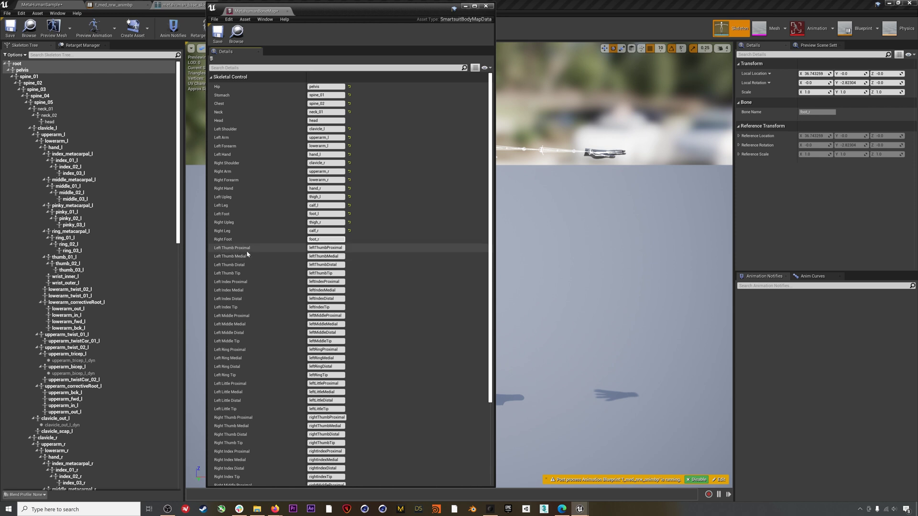
right_click(86, 260)
click(99, 269)
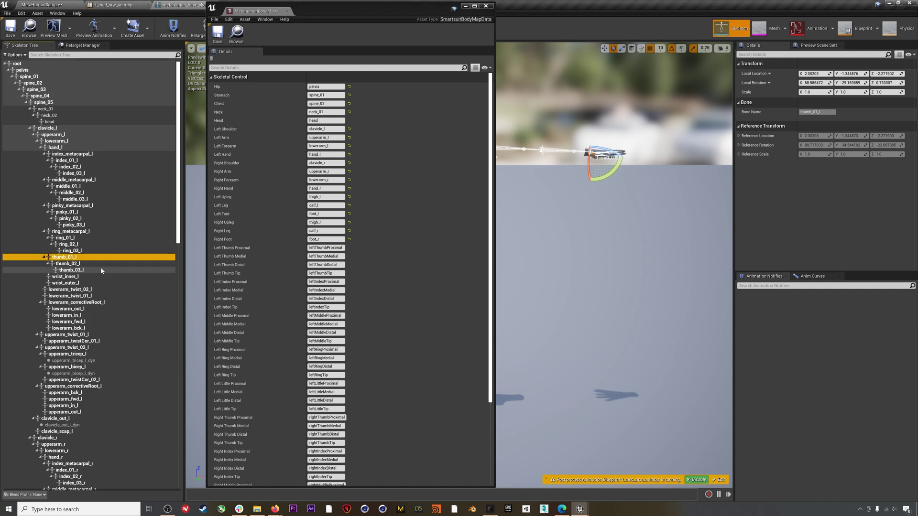
click(326, 248)
key(ctrl+v)
key(Return)
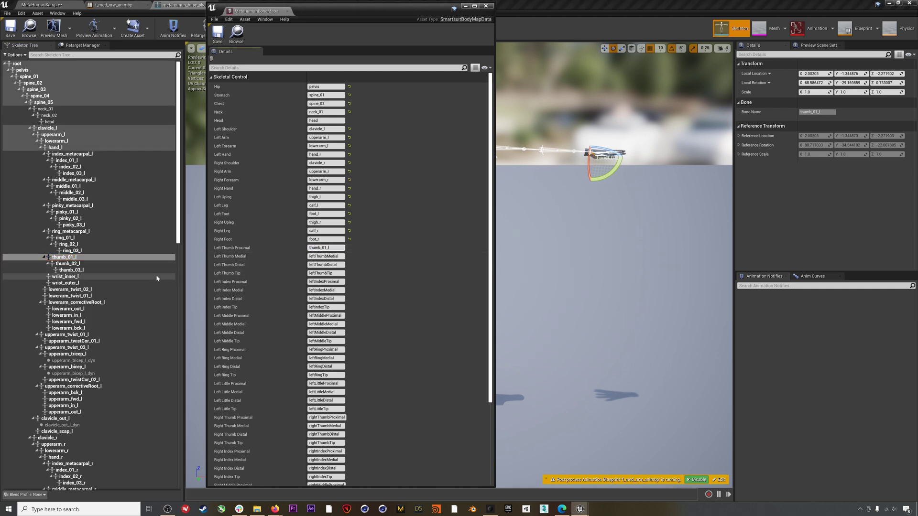
right_click(110, 266)
click(117, 275)
click(326, 256)
key(ctrl+v)
key(Return)
Step: Map both Left Thumb Distal and Left Thumb Tip to thumb_03_l
right_click(78, 273)
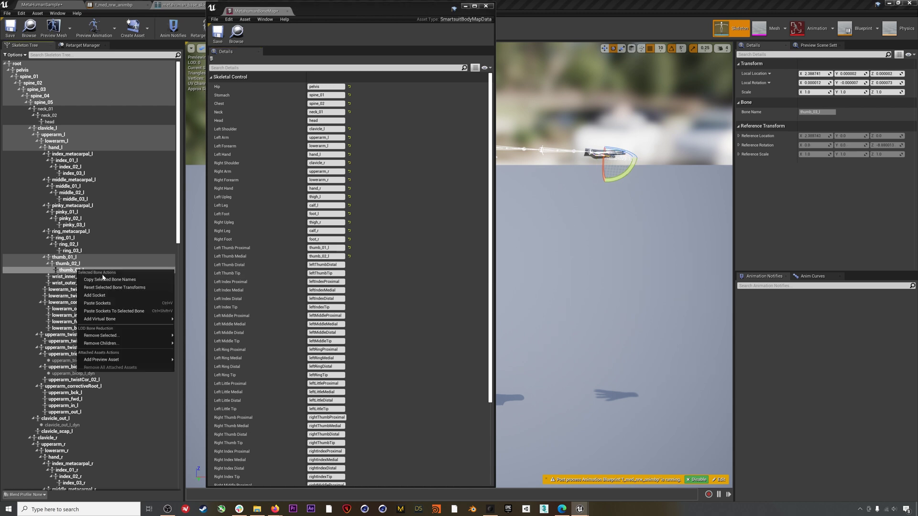
click(95, 279)
click(325, 264)
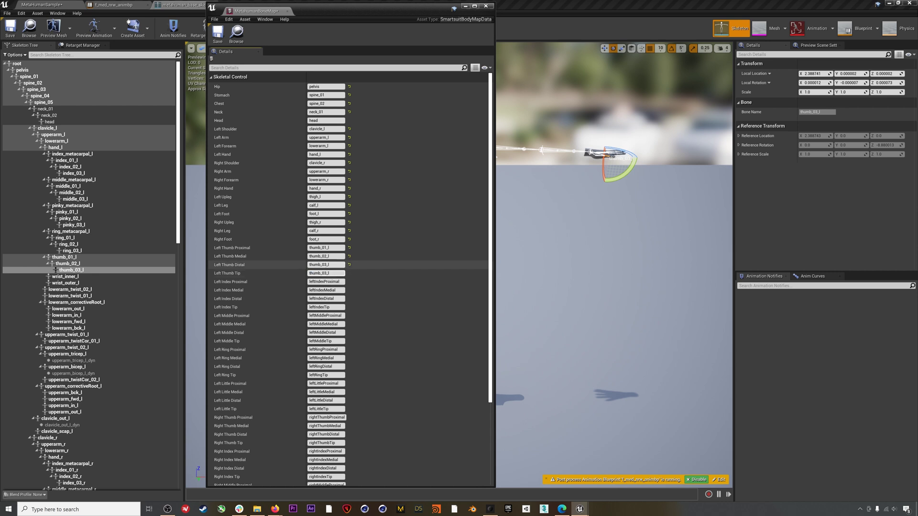
key(Return)
Step: Map Left Index Proximal to index_01_l and Left Index Medial to index_02_l
right_click(84, 162)
click(114, 169)
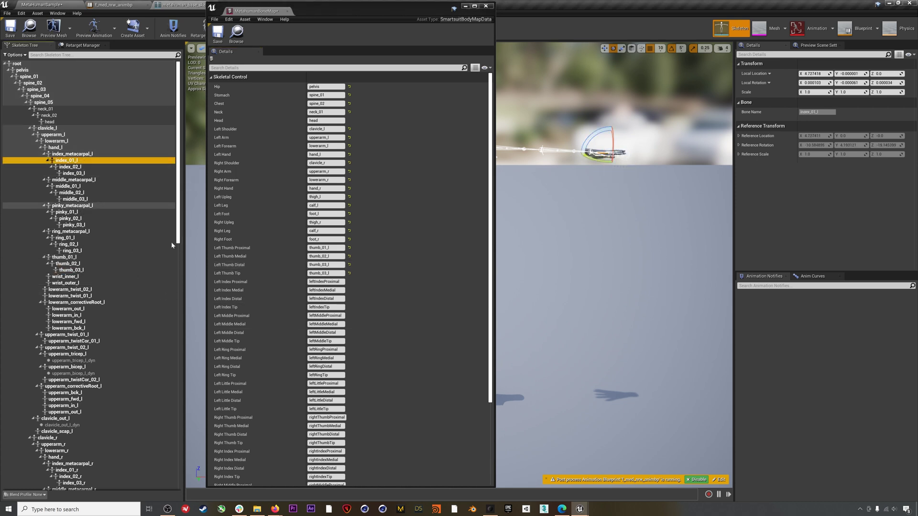
click(325, 282)
key(ctrl+v)
key(Return)
right_click(91, 167)
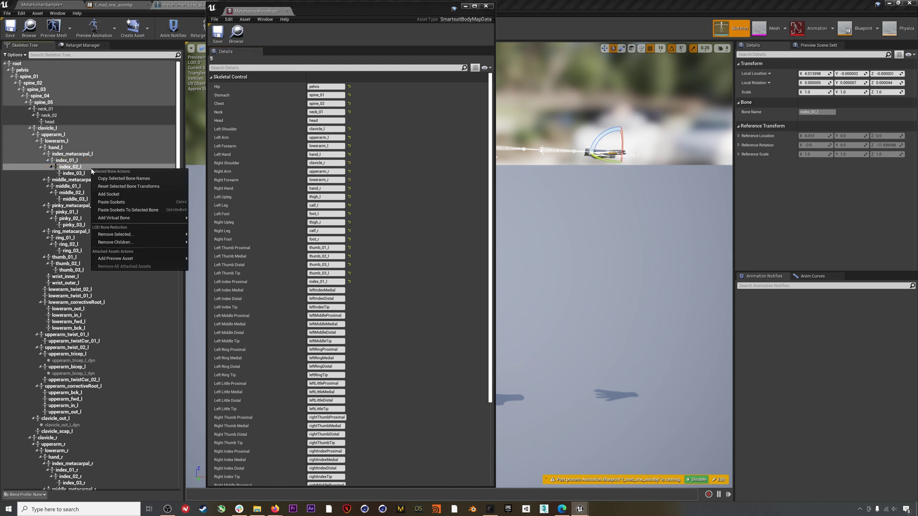
click(124, 178)
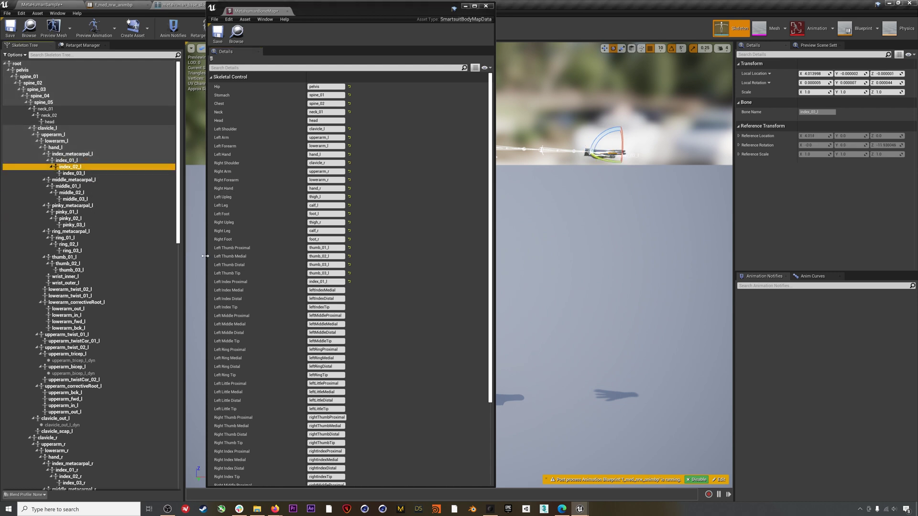
click(321, 291)
key(ctrl+v)
key(Return)
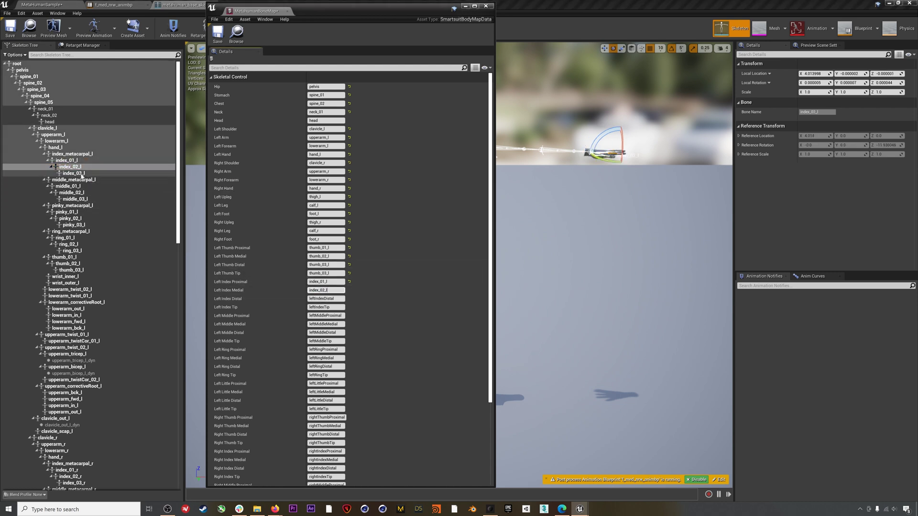
Step: Map both Left Index Distal and Left Index Tip to index_03_l
right_click(81, 174)
click(113, 184)
click(326, 298)
key(ctrl+v)
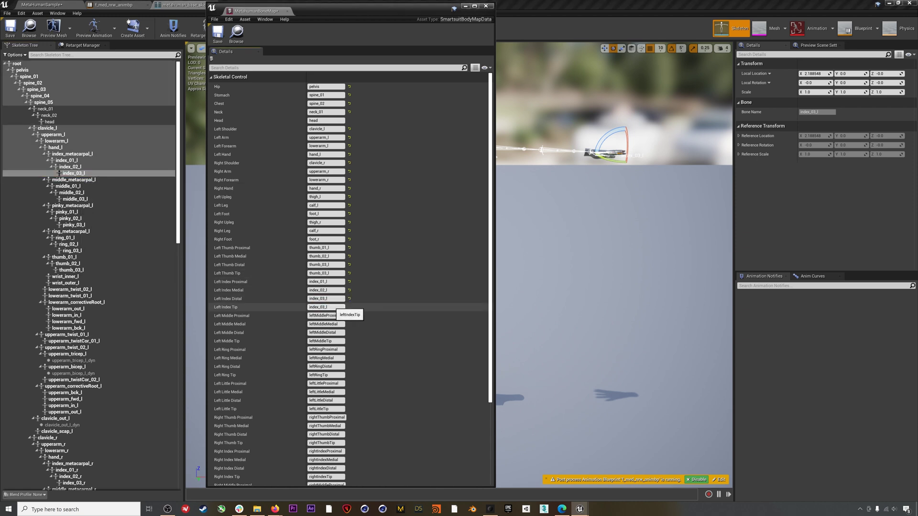
click(326, 307)
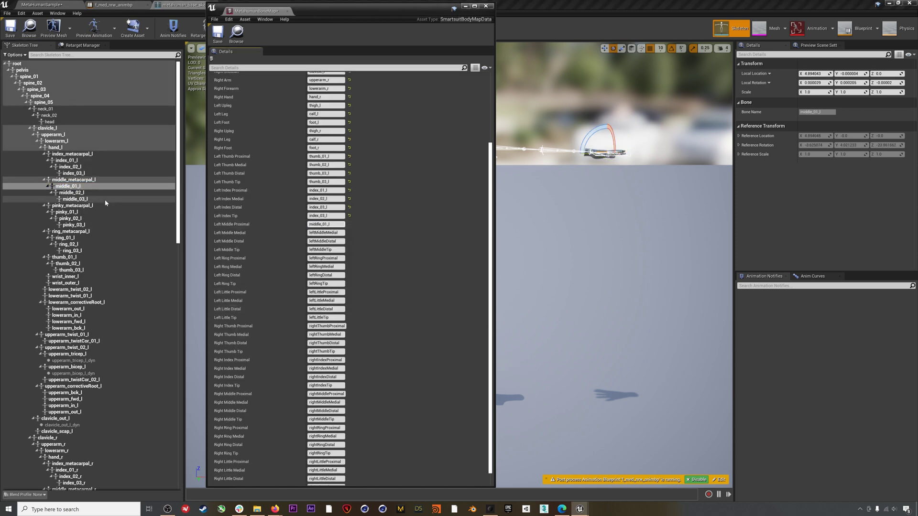
Step: Map the left middle, ring and little fingers to the middle, ring and pinky _l bones, and the right thumb and index to their _r bones
click(106, 200)
right_click(72, 199)
click(110, 209)
Step: Map the right middle, ring and little fingers to the middle, ring and pinky _r bones, using each 03 bone for both Distal and Tip
right_click(67, 239)
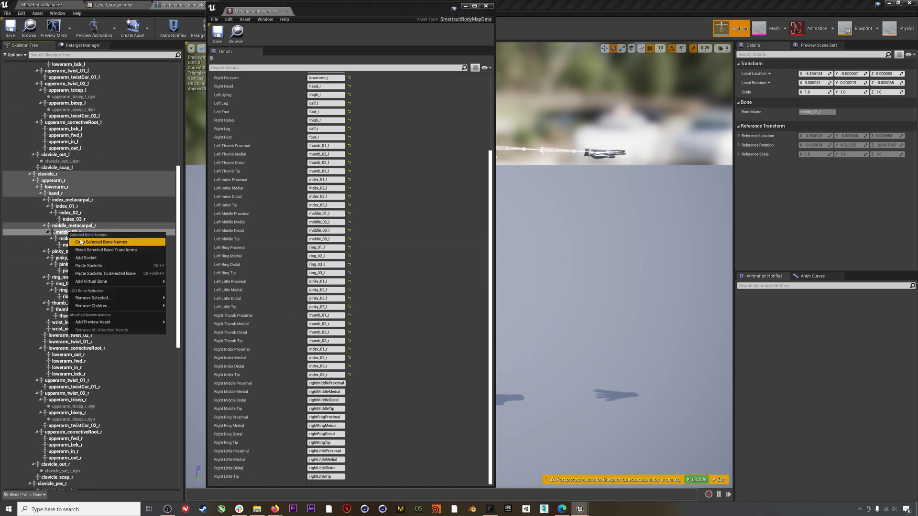
click(87, 230)
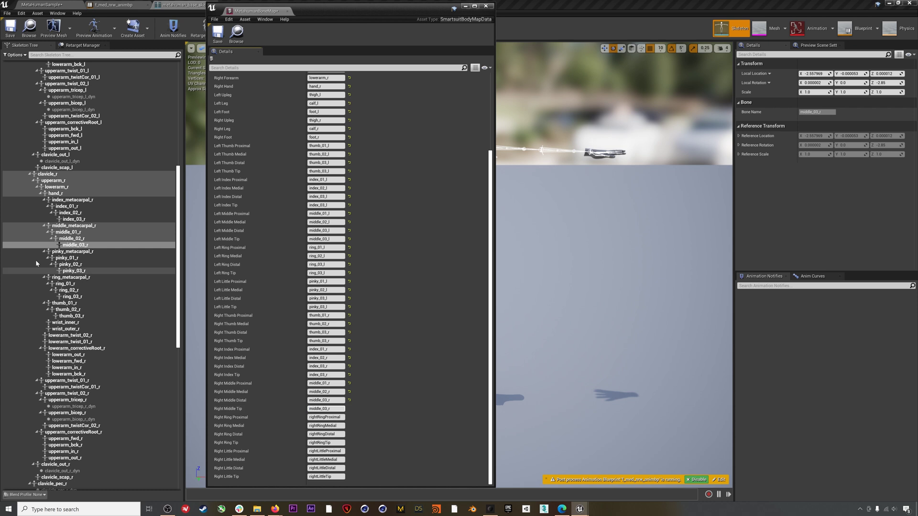
right_click(99, 290)
click(117, 300)
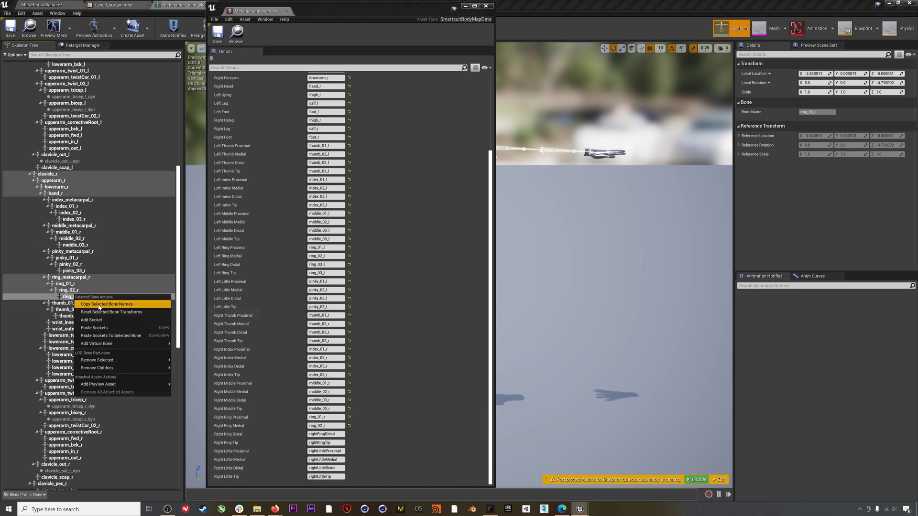
Step: Save the completed MetahumanBoneMap asset and close its window
scroll(236, 261, up, 4)
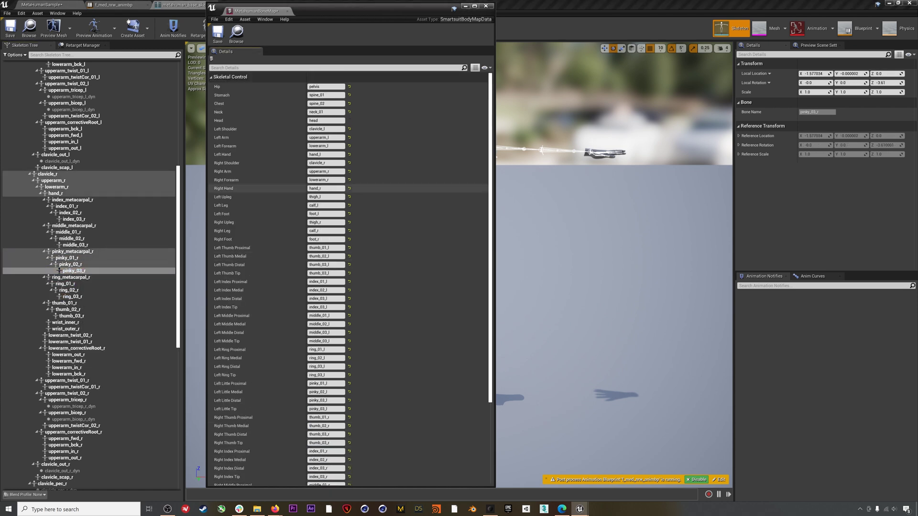
click(218, 37)
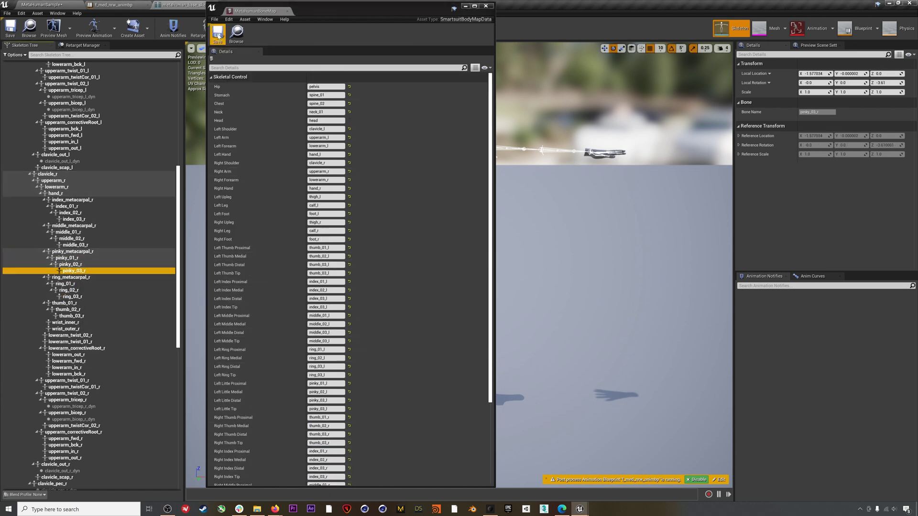
click(285, 11)
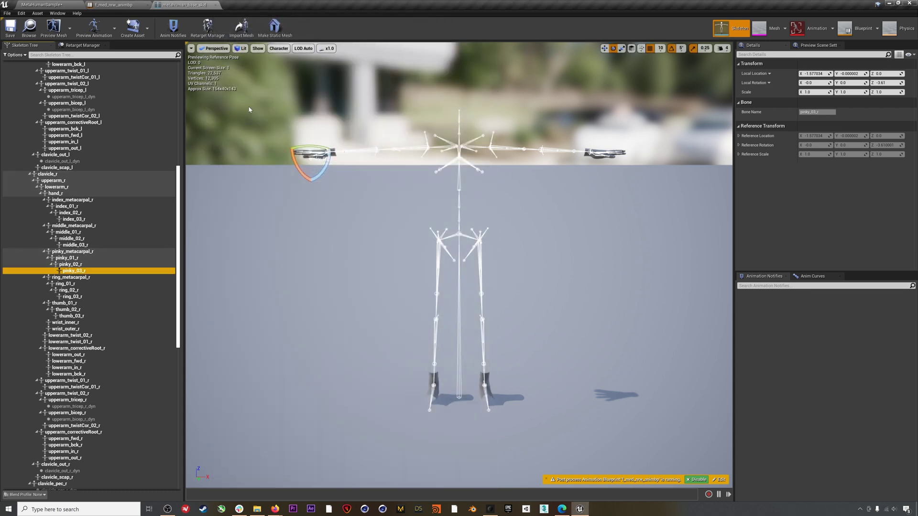
Step: Assign MetahumanBoneMap as the Bone Map Override of the Rokoko Body Pose node in f_med_nrw_animbp and compile the blueprint
click(119, 5)
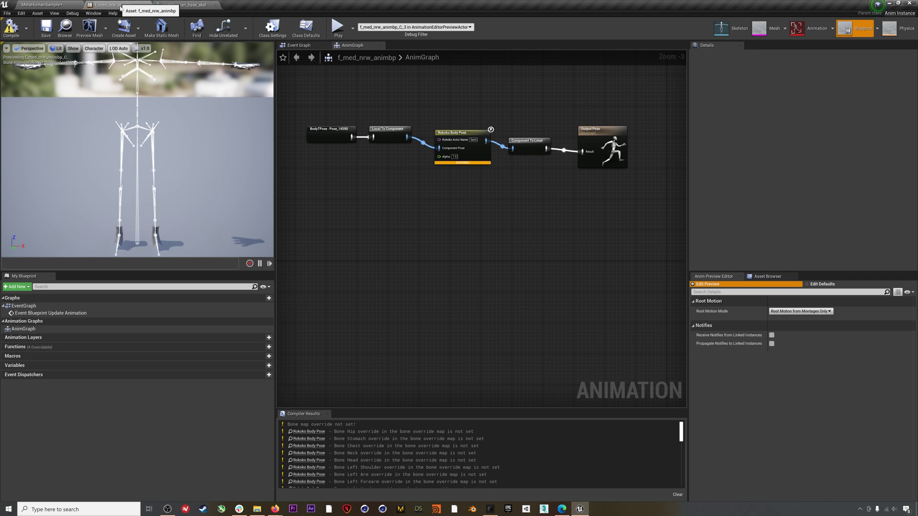
click(458, 153)
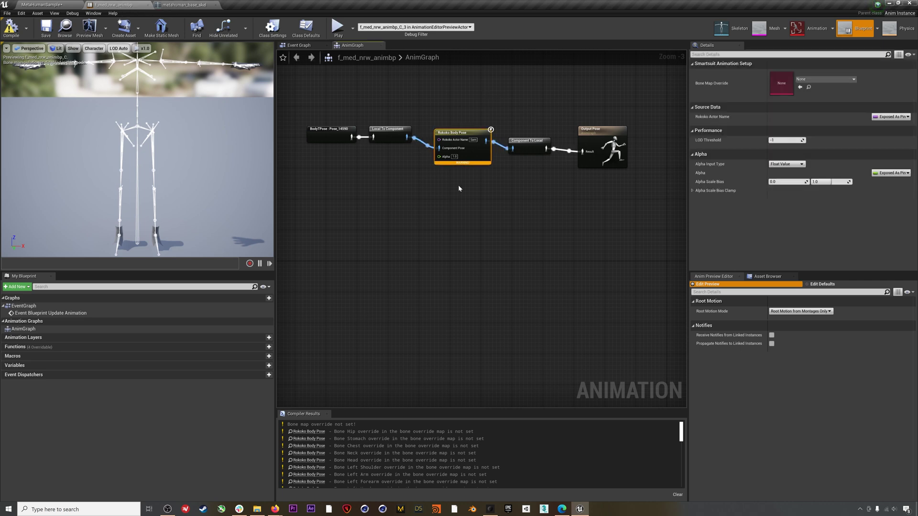
click(818, 79)
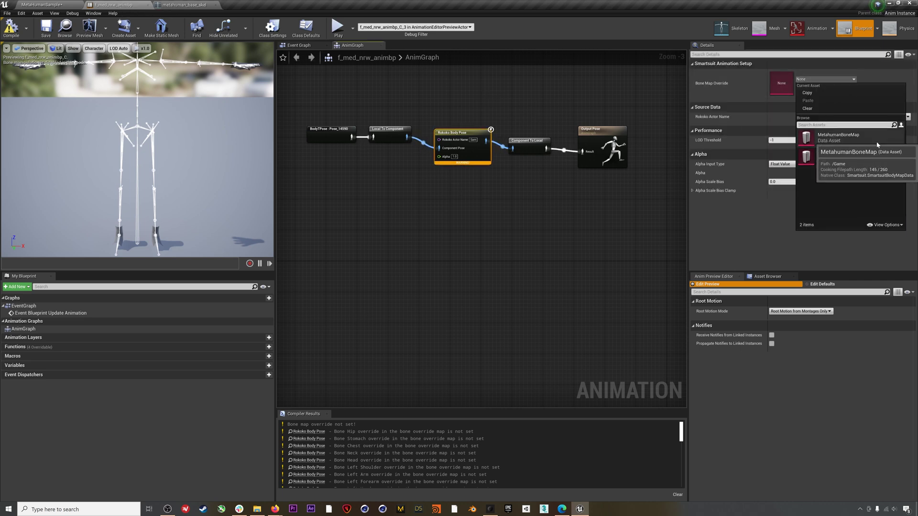
click(839, 137)
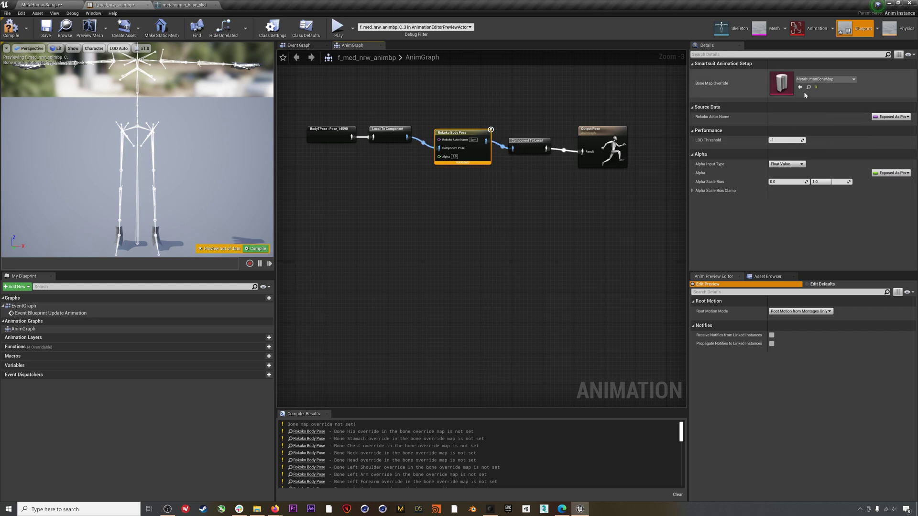
click(12, 27)
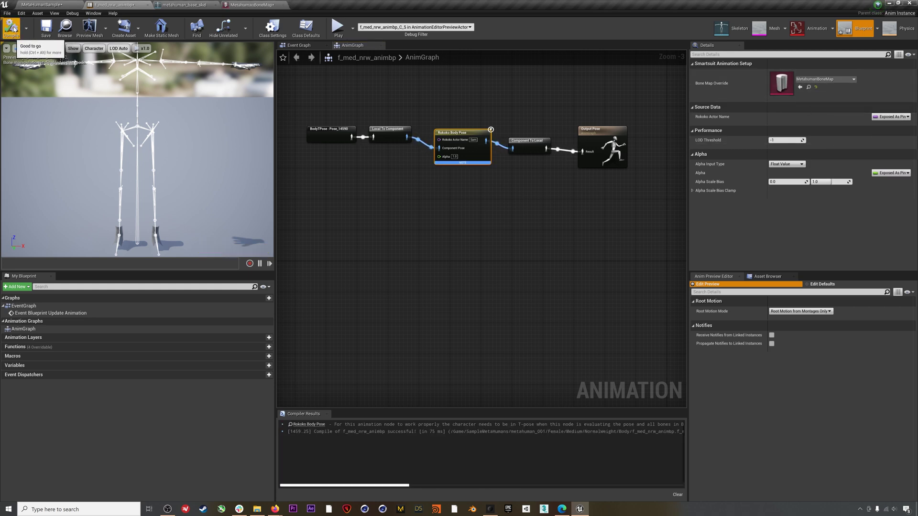
click(253, 5)
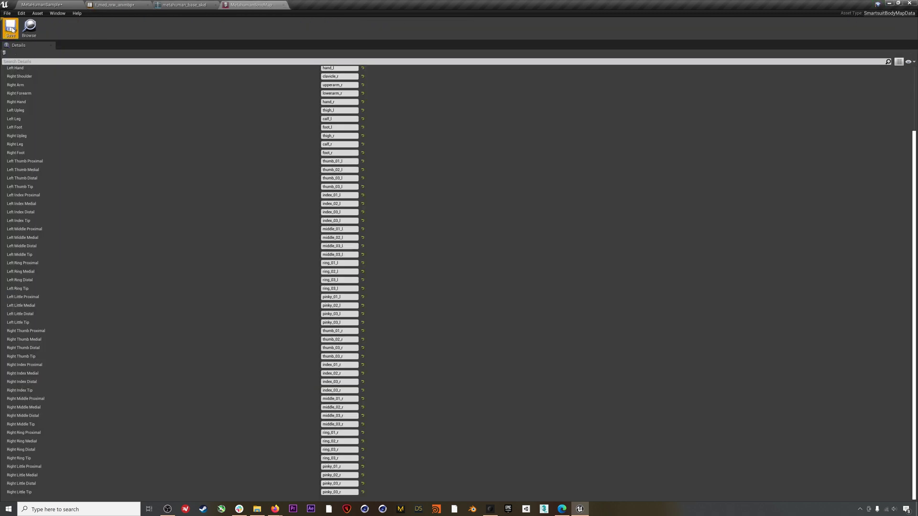
click(113, 6)
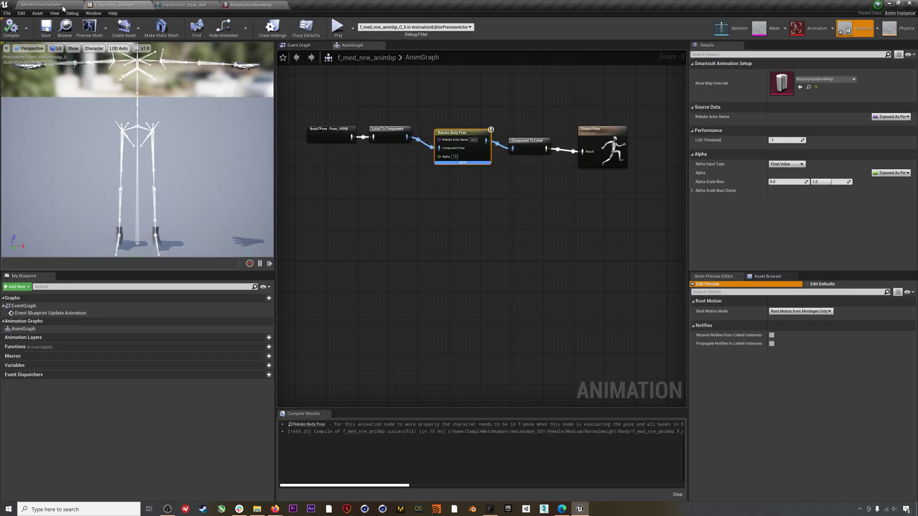
Step: Open the shirt's f_med_nrw_top_shirt_slm_Skeleton_AnimBlueprint from SampleMetaHumans/Sample/Shirt/Meshes in the project content
click(42, 4)
scroll(360, 442, up, 2)
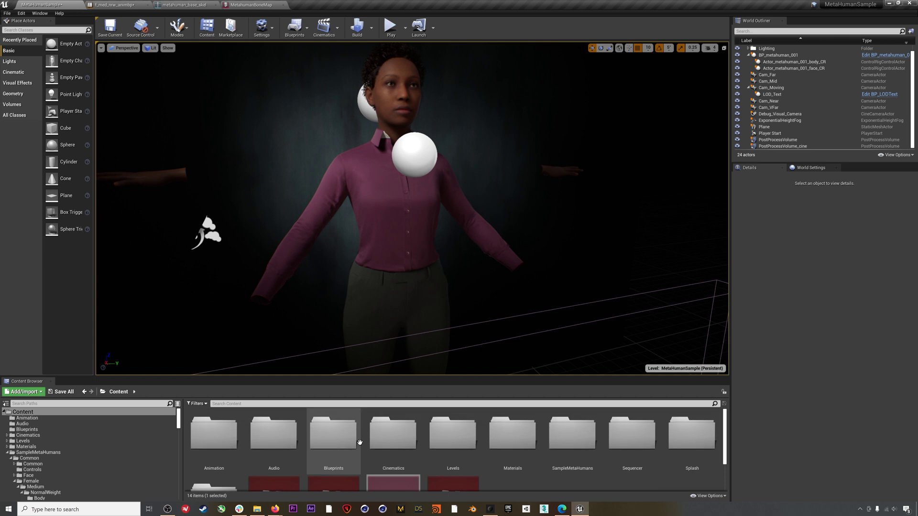
click(588, 430)
double_click(588, 430)
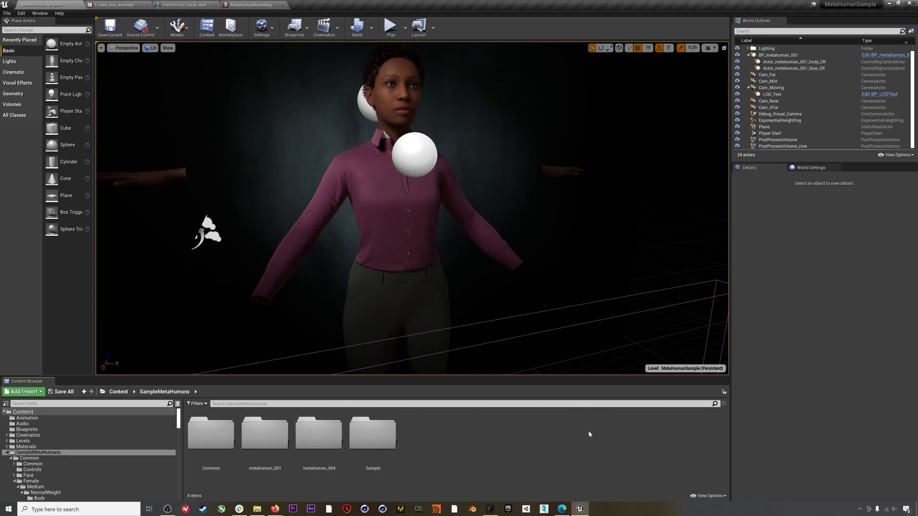
click(372, 432)
double_click(373, 433)
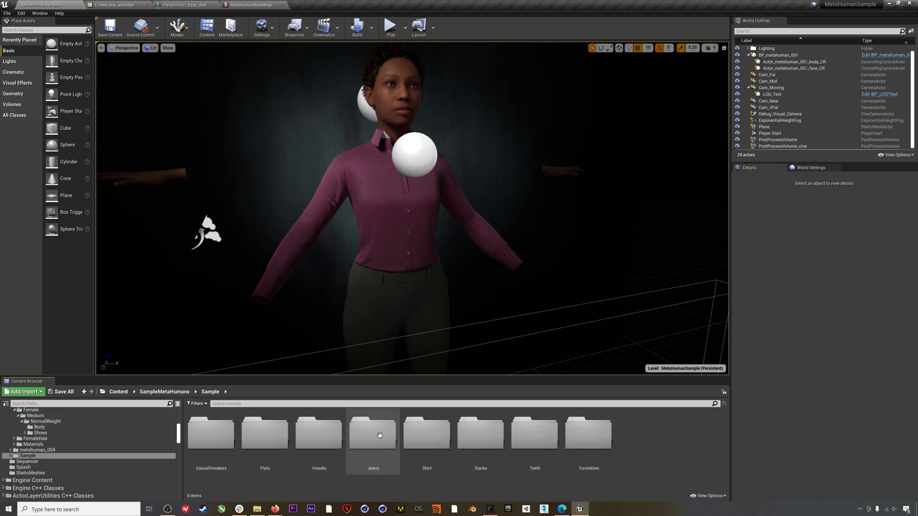
double_click(425, 432)
double_click(210, 431)
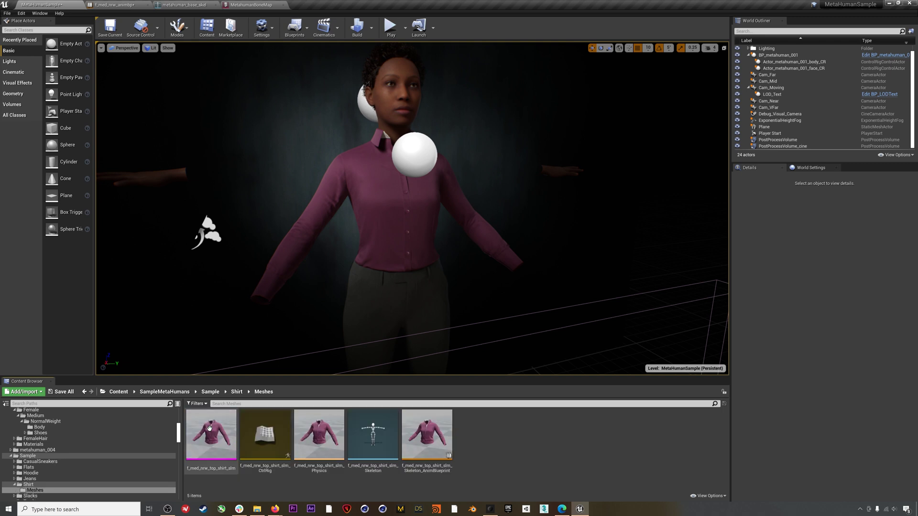
double_click(430, 441)
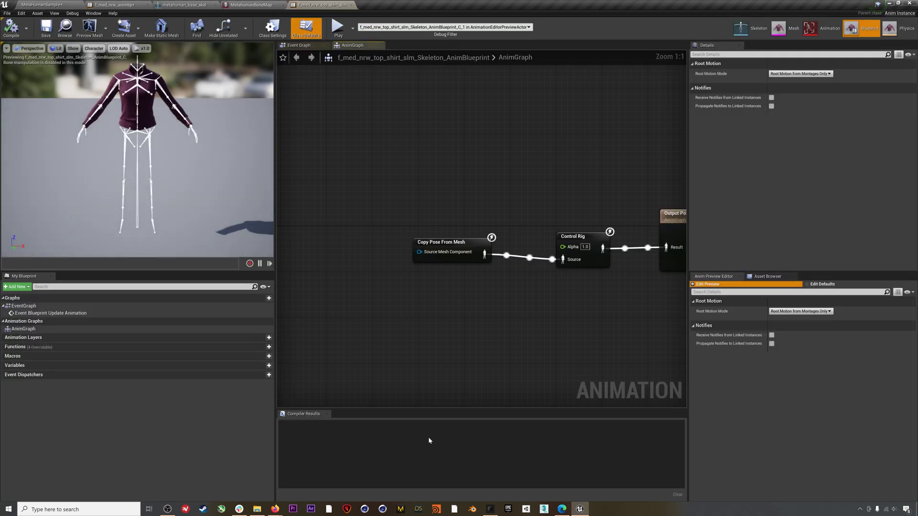
Step: Delete the Copy Pose From Mesh and Control Rig nodes from the shirt's AnimGraph, keeping Output Pose
scroll(576, 263, down, 2)
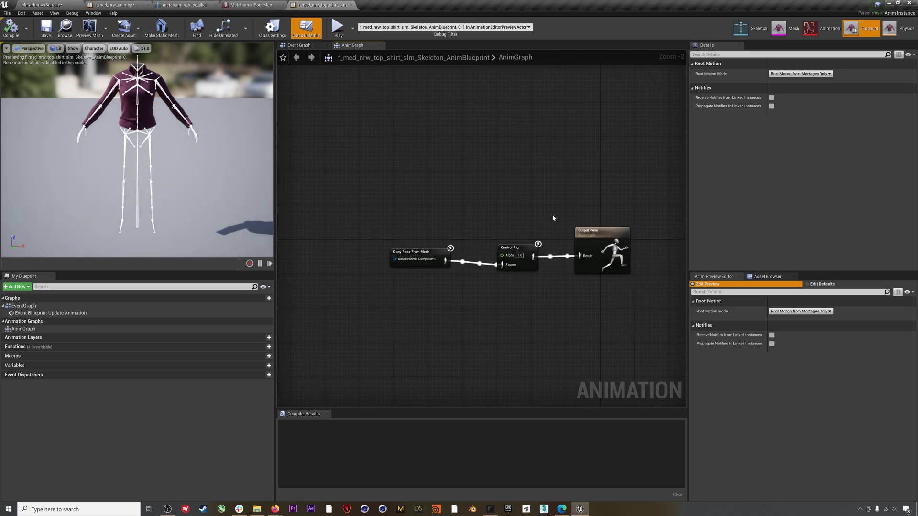
drag(553, 218, 377, 303)
key(Delete)
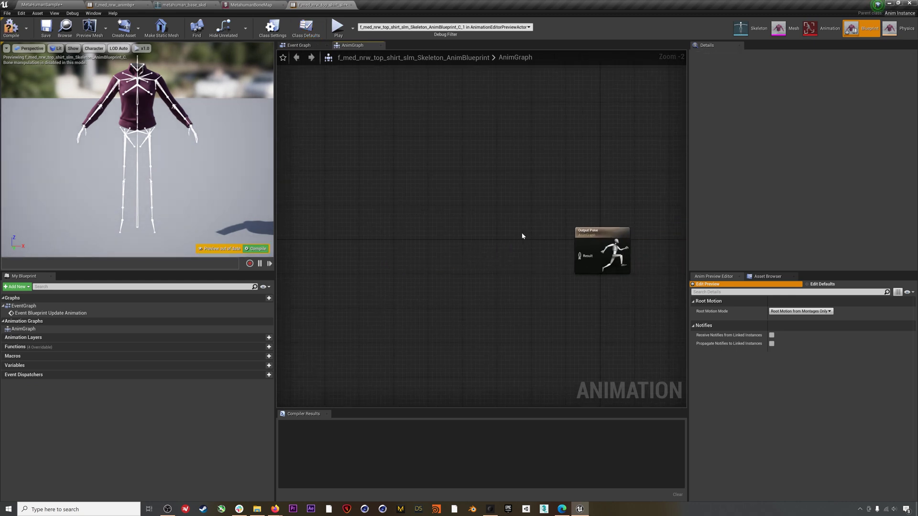
Step: Add Local To Component, Rokoko Body Pose and Component To Local nodes to the shirt's AnimGraph and chain them into Output Pose
right_click(520, 232)
text(component to local)
key(Return)
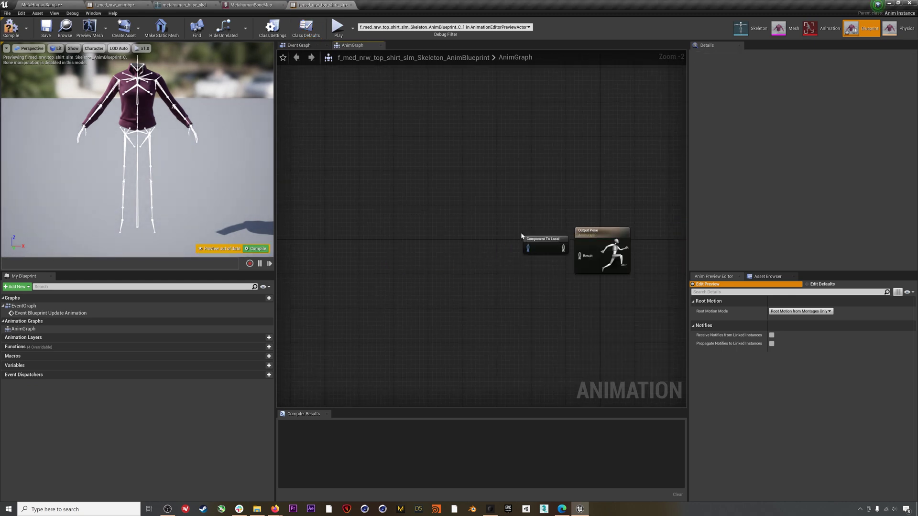
right_click(454, 245)
text(control rig)
key(Return)
right_click(386, 242)
text(local to component)
key(Return)
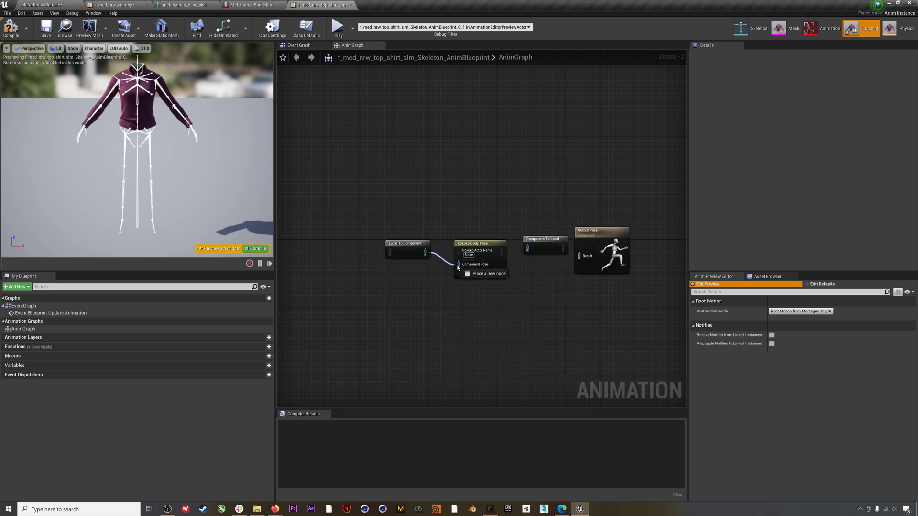
drag(528, 251, 528, 248)
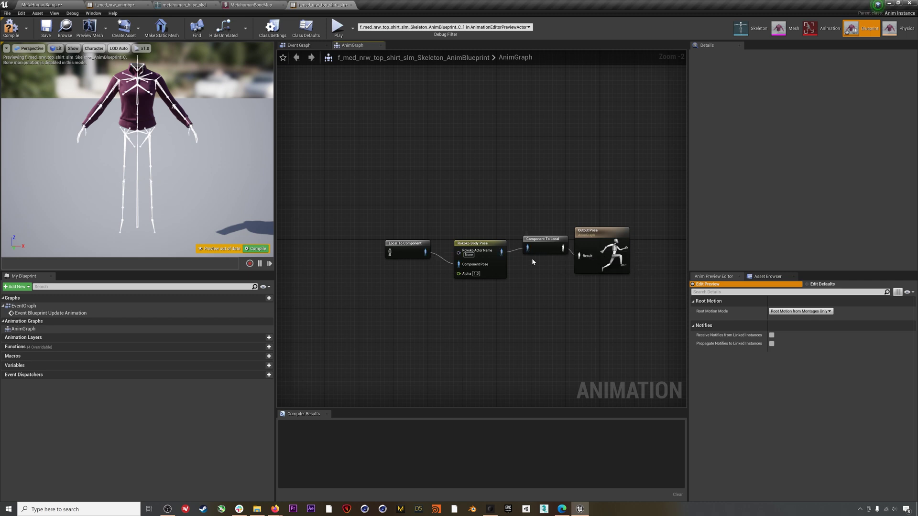
Step: Enter the Rokoko actor name on the shirt's Rokoko Body Pose node and set its Bone Map Override to MetahumanBoneMap
click(469, 254)
text(Sam)
click(478, 244)
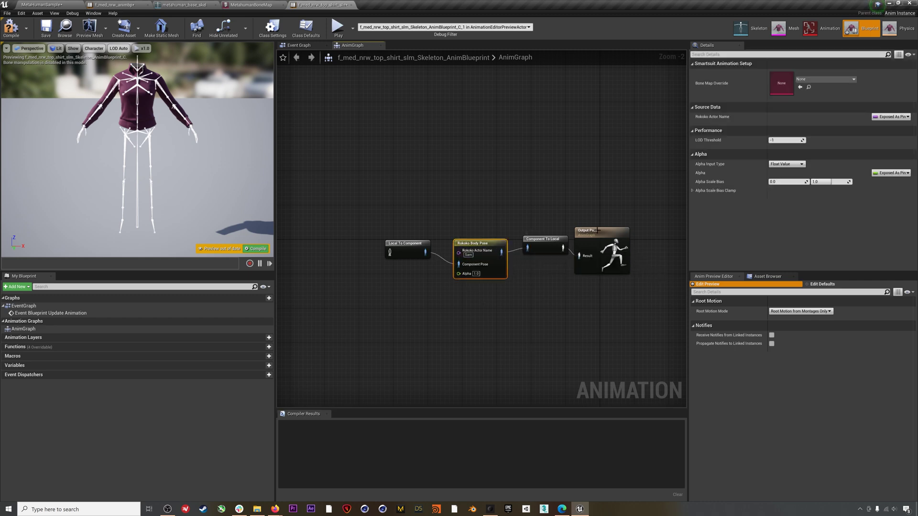
click(824, 79)
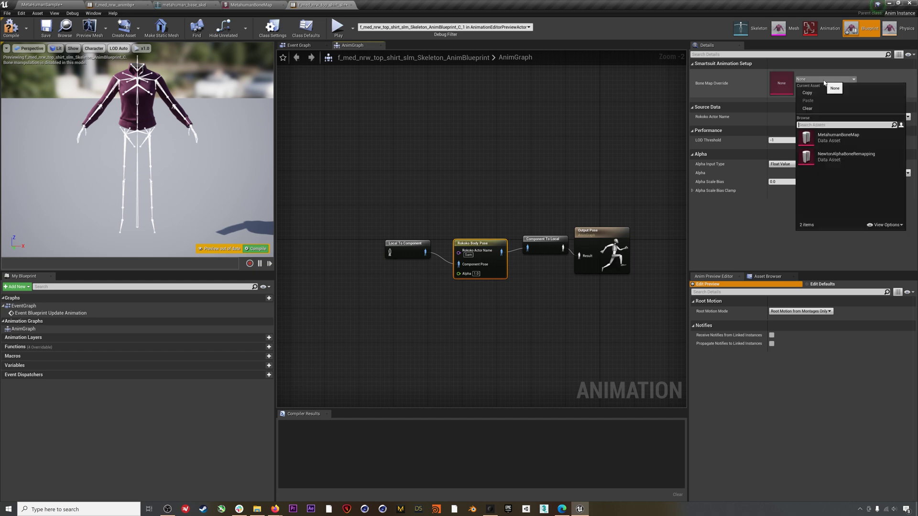
click(838, 137)
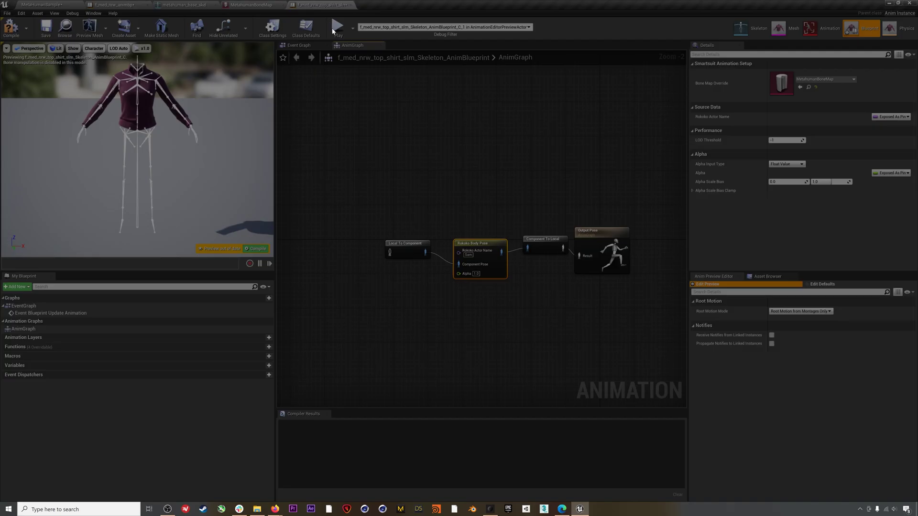
Step: Place the ShirtTPose asset in front of Local To Component in the undocked shirt AnimGraph and convert it to Pose By Name
drag(322, 5, 545, 96)
drag(655, 248, 656, 375)
drag(801, 373, 879, 379)
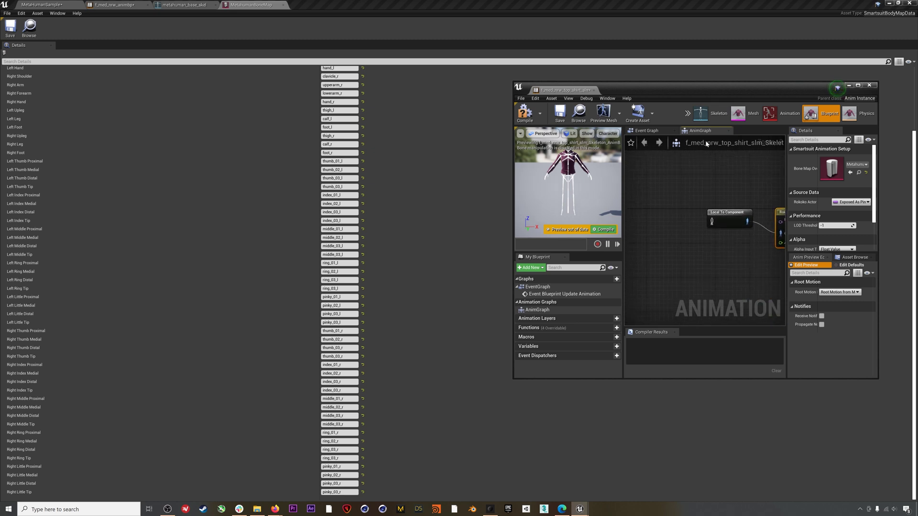
click(36, 6)
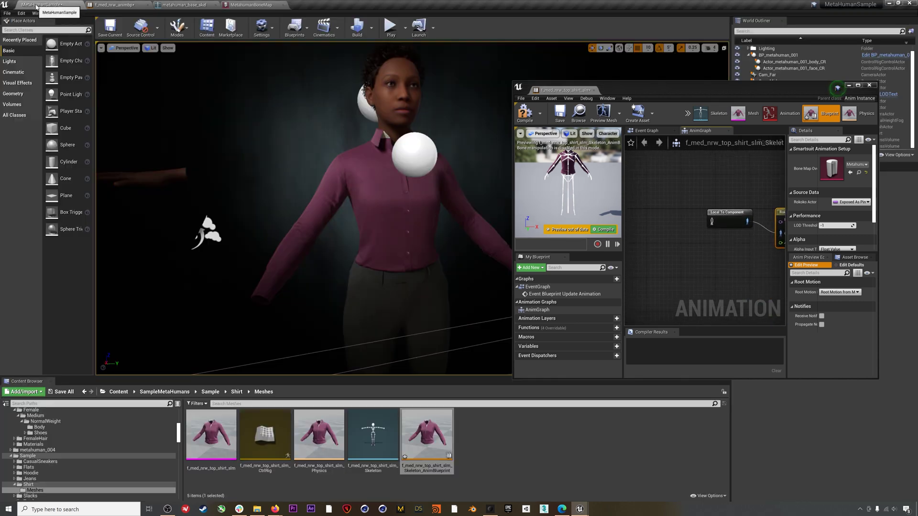
click(123, 391)
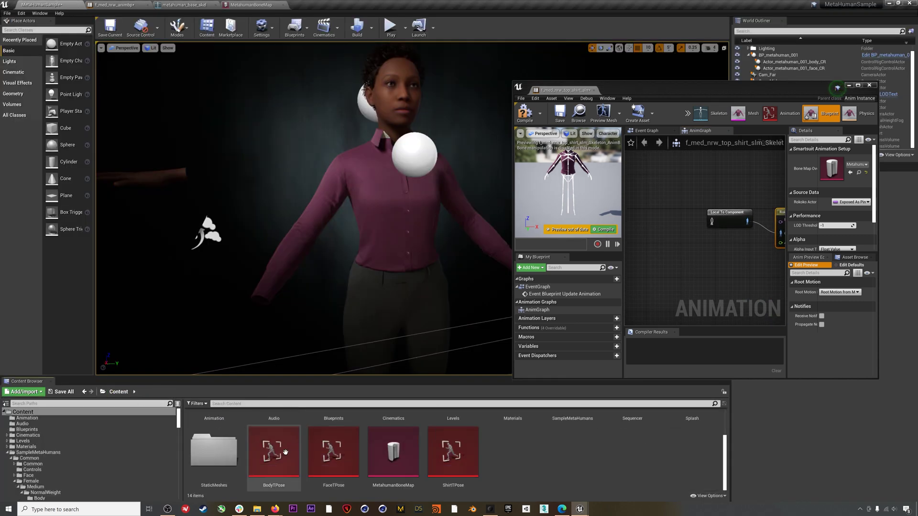
drag(453, 451, 657, 214)
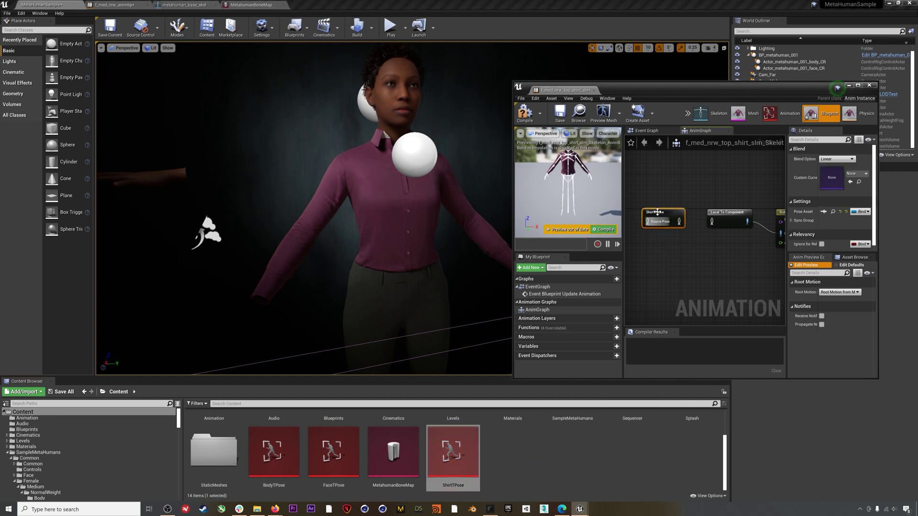
right_click(658, 214)
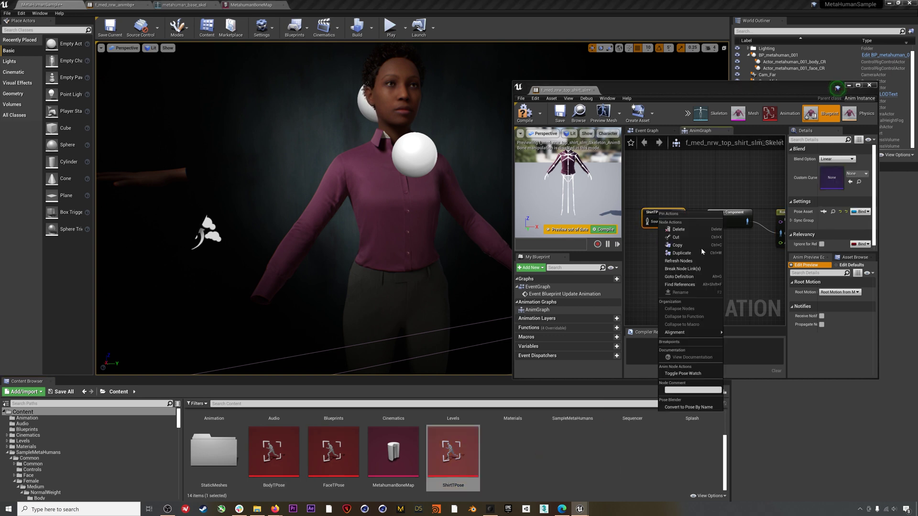
click(689, 410)
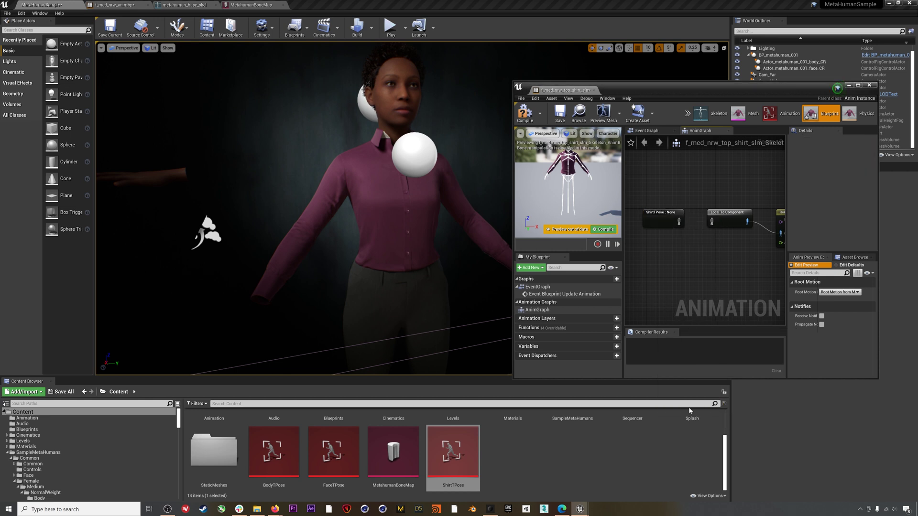
Step: Look up the pose name in ShirtTPose, set the pose node's name to Pose_0 and connect it to Local To Component
double_click(466, 454)
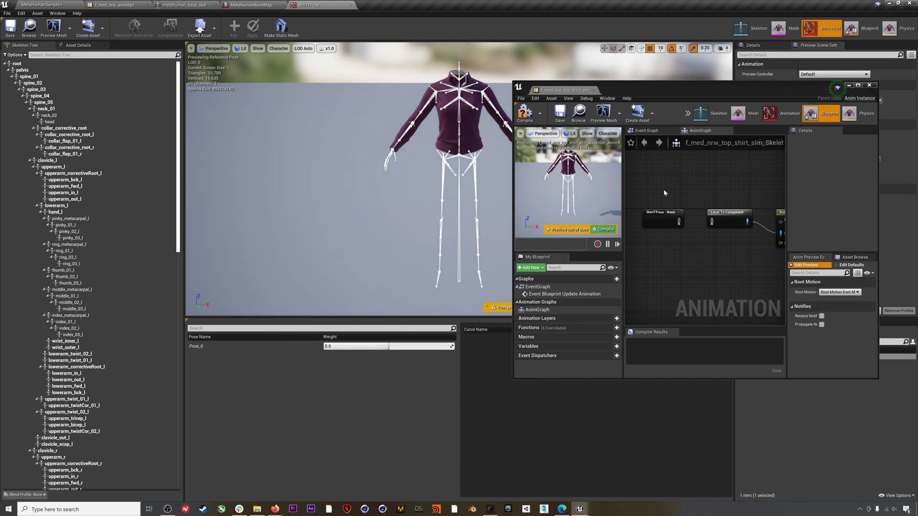
click(662, 216)
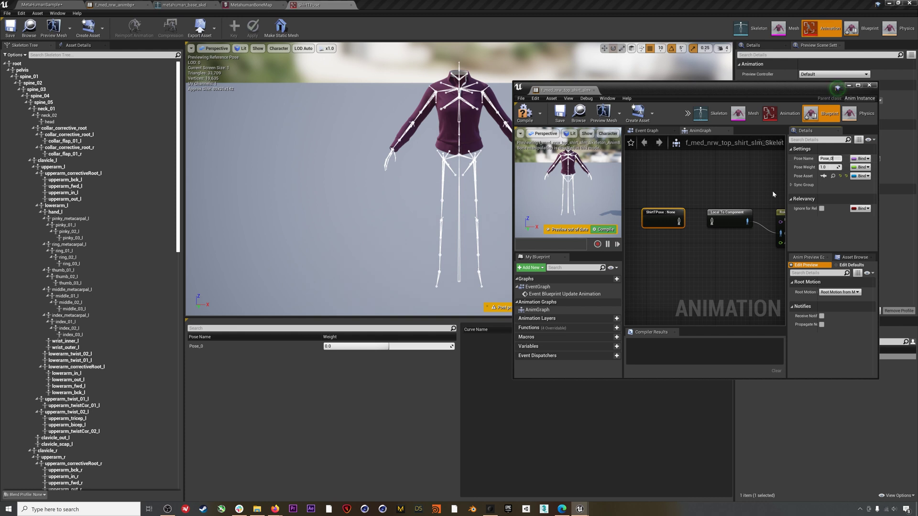
click(724, 178)
drag(681, 220, 709, 224)
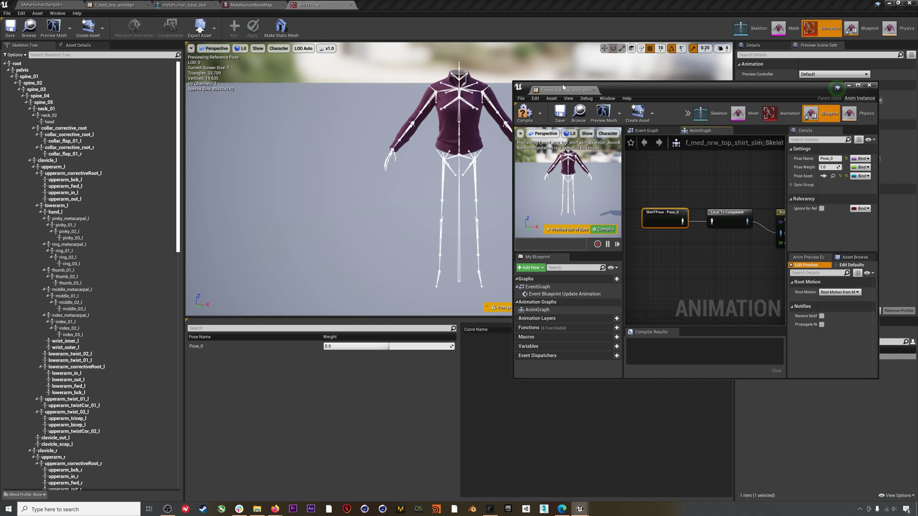
Step: Dock the shirt AnimBlueprint back into the main window, check its Rokoko Body Pose bone map, then compile and save the blueprint
drag(564, 90, 373, 8)
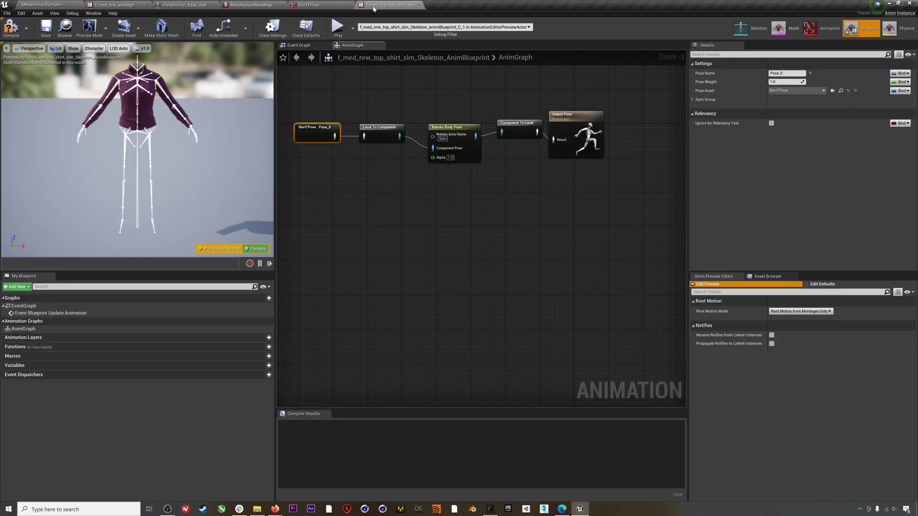
right_drag(436, 200, 462, 262)
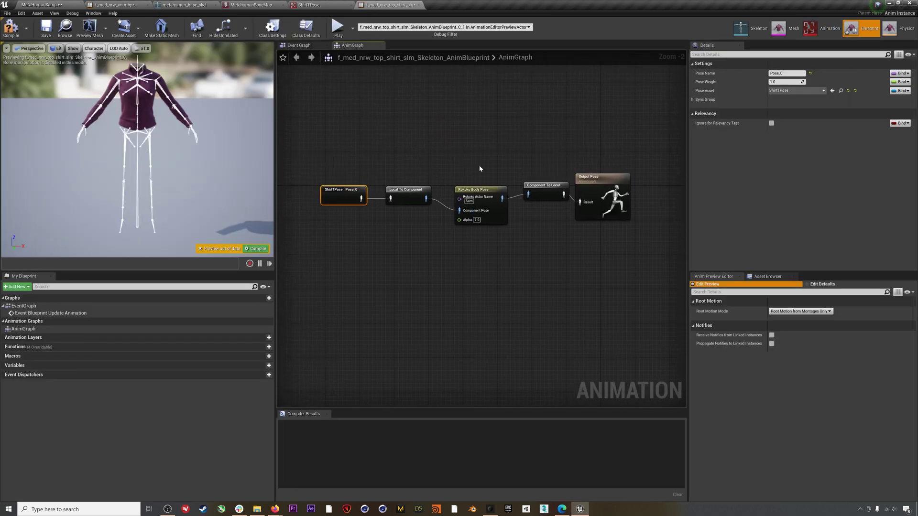
click(480, 206)
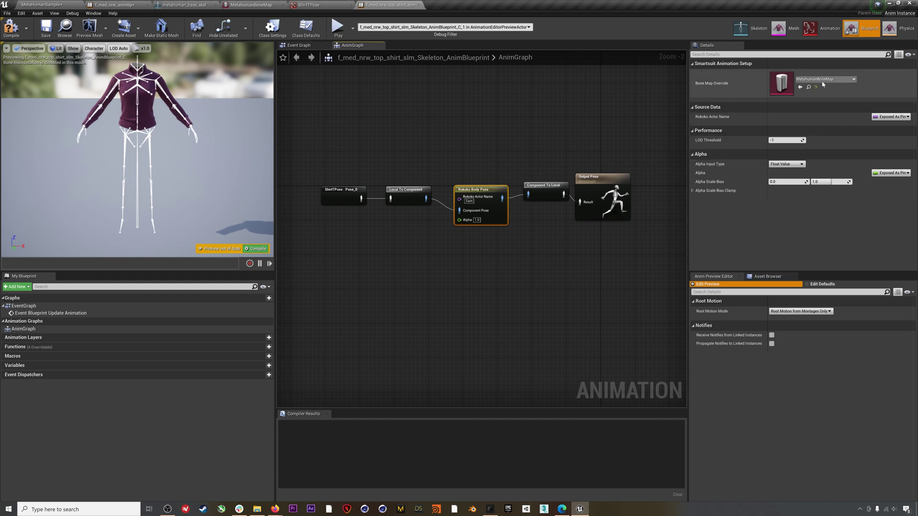
click(10, 26)
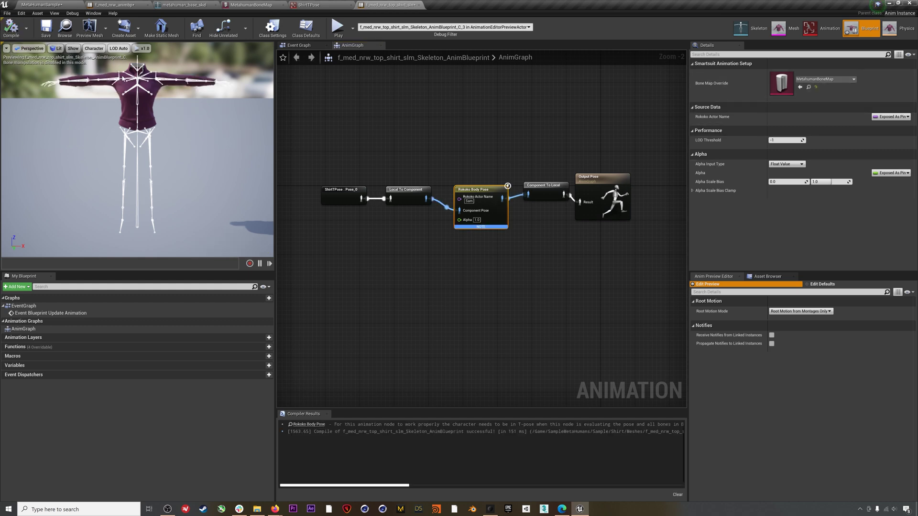
click(50, 32)
Step: Open the Face_AnimBP blueprint from the SampleMetaHumans/Common/Face folder of the project content
click(58, 6)
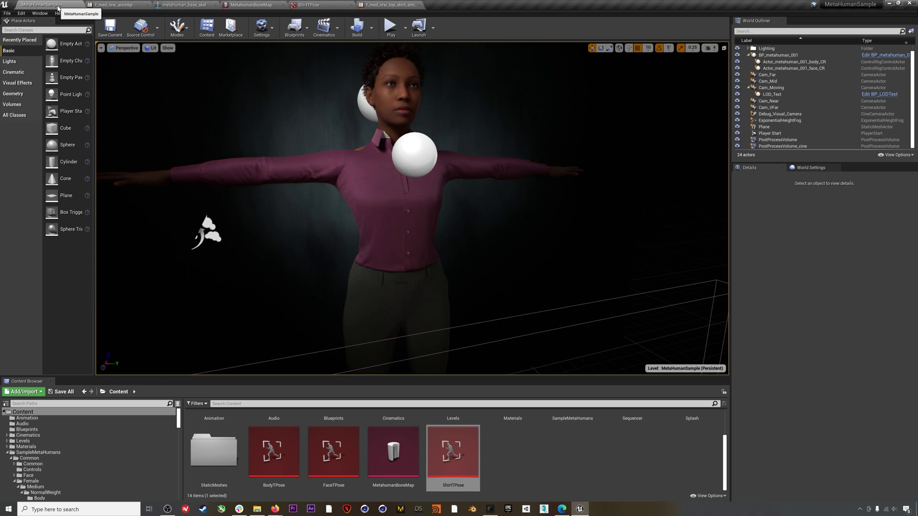
scroll(383, 446, up, 2)
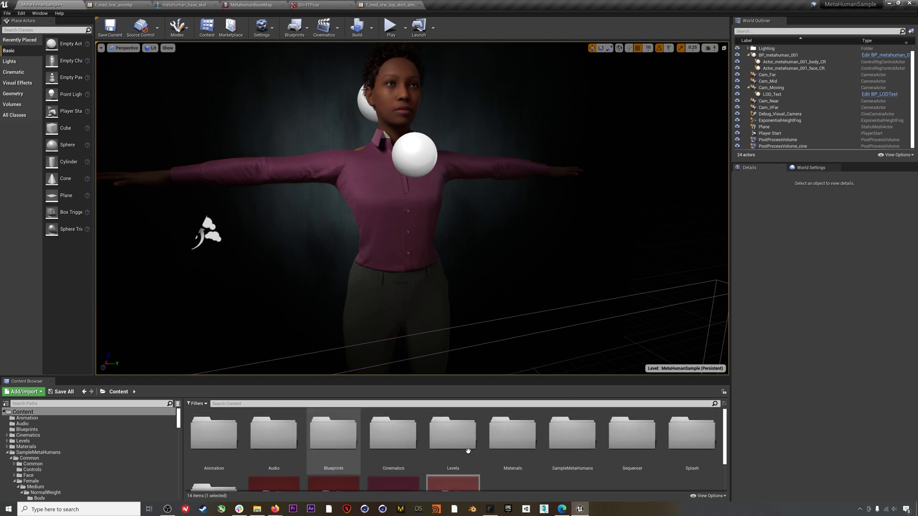
double_click(571, 433)
click(202, 439)
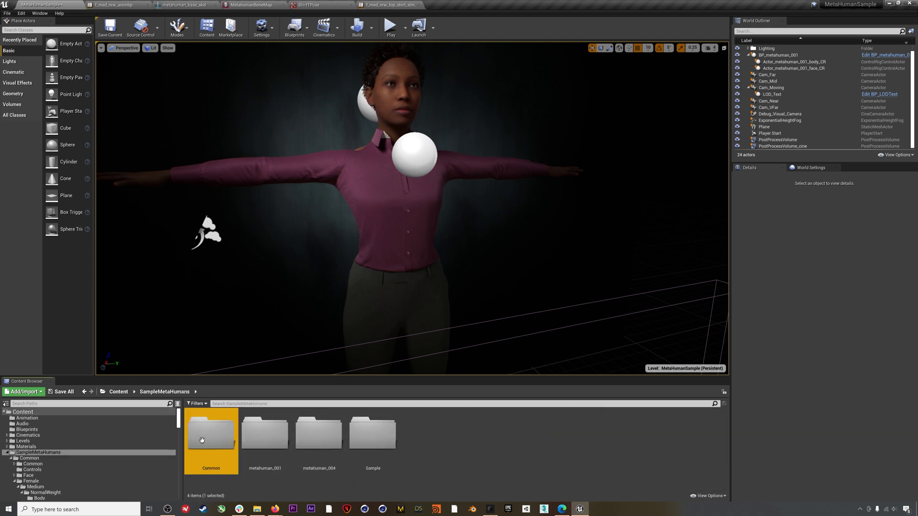
double_click(201, 440)
double_click(343, 440)
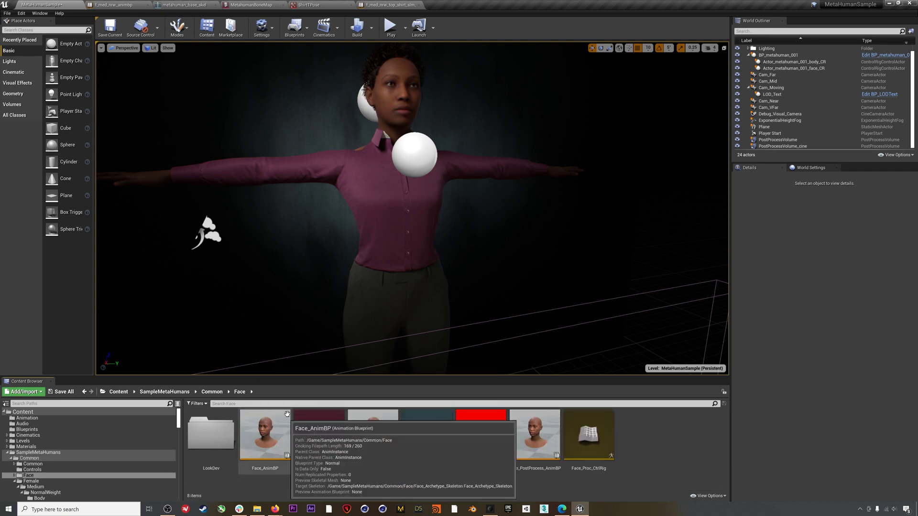
double_click(262, 442)
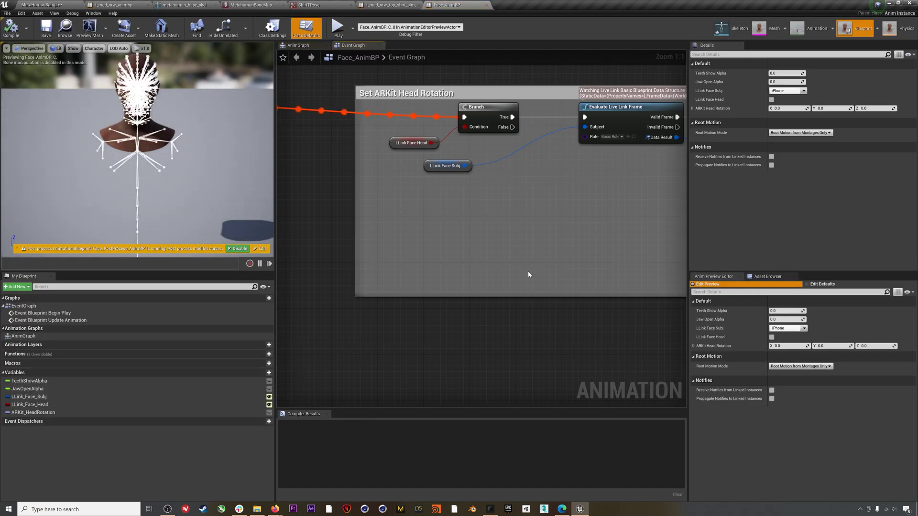
Step: Break the link between Copy Pose From Mesh and BodyPose in the Cache Pose group of the face AnimGraph
scroll(506, 228, down, 6)
right_drag(528, 252, 563, 324)
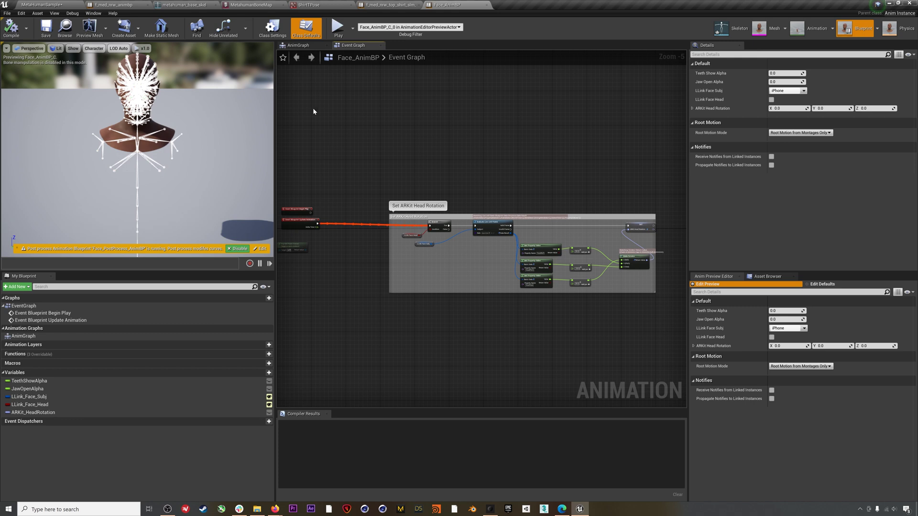
click(298, 45)
scroll(490, 231, down, 4)
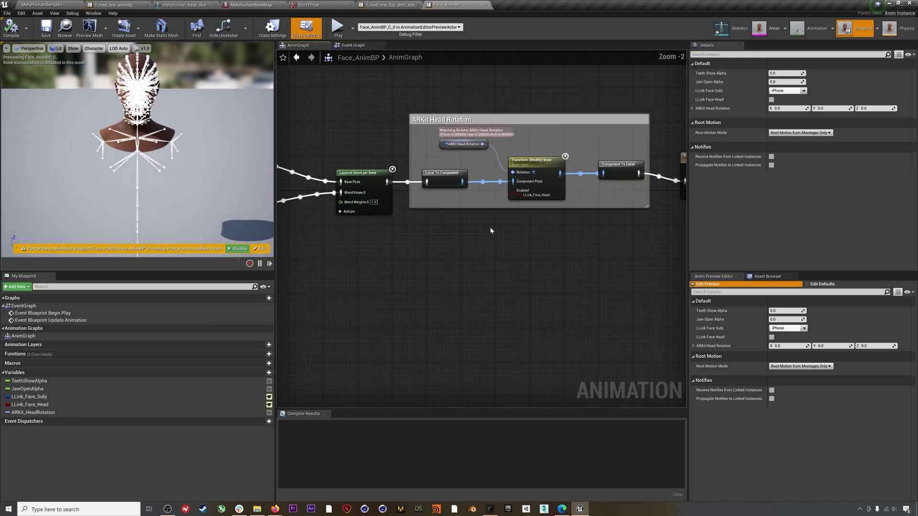
scroll(491, 230, down, 1)
right_drag(414, 242, 613, 248)
scroll(401, 168, up, 3)
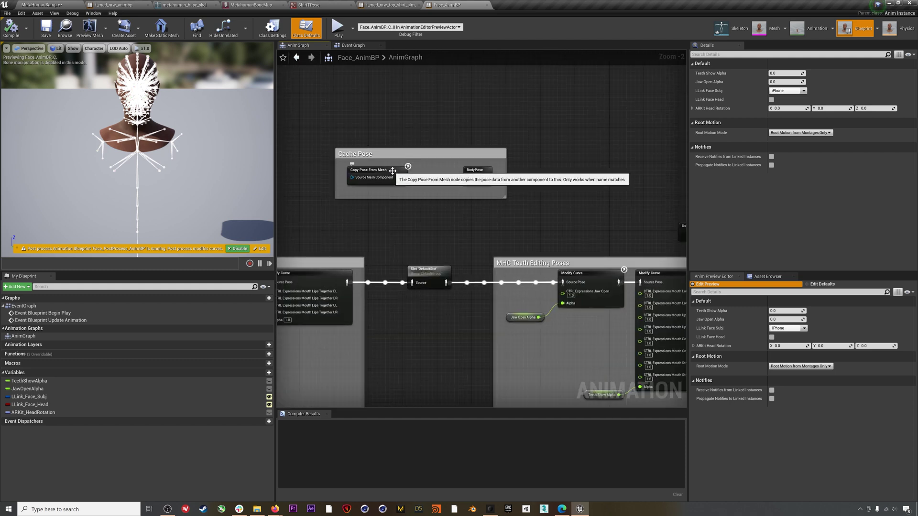
right_click(396, 173)
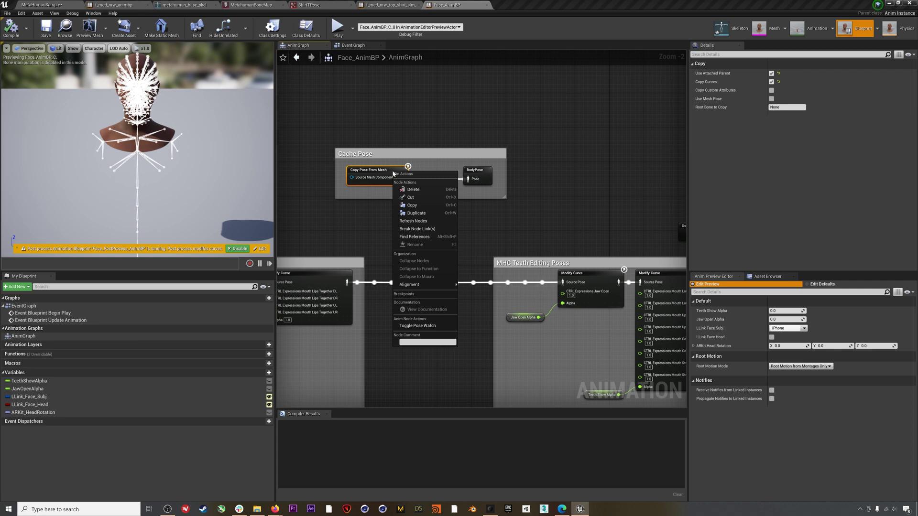
click(428, 223)
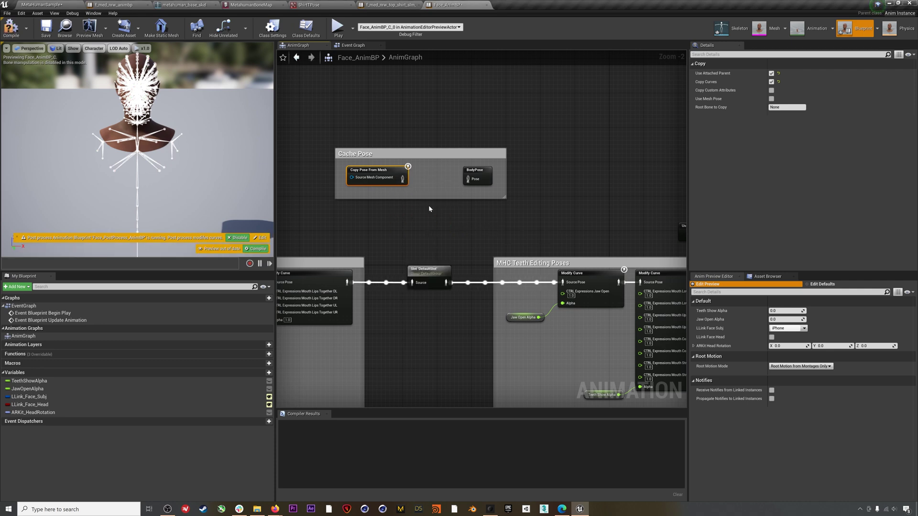
Step: Add Component To Local, Rokoko Body Pose and Local To Component nodes above the cached BodyPose node near Layered blend per bone
scroll(538, 225, down, 1)
right_drag(618, 215, 356, 186)
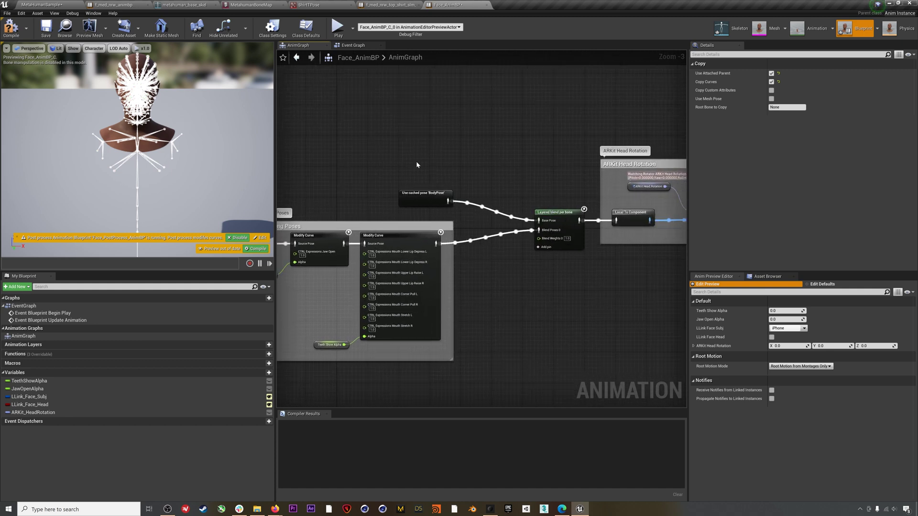
right_click(519, 155)
text(component to local)
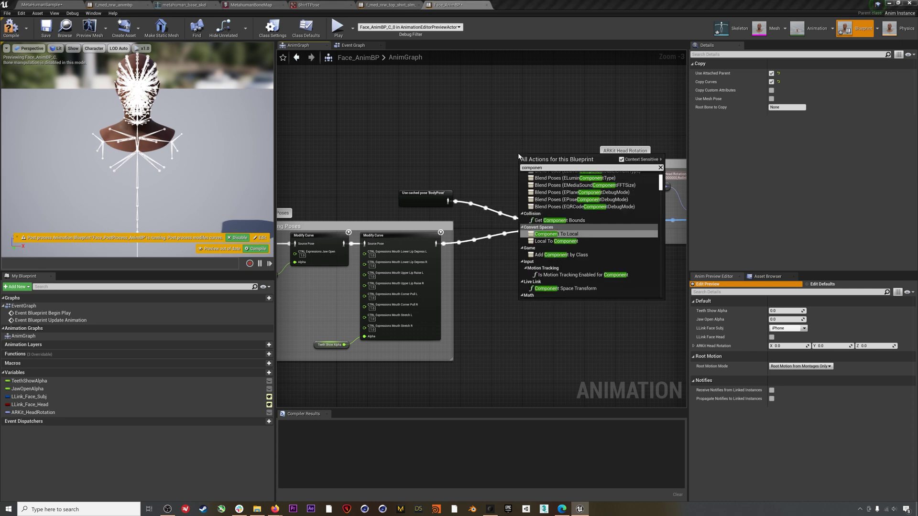
key(Return)
right_click(454, 142)
text(rokoko)
key(Return)
right_click(399, 142)
text(local to component)
key(Return)
Step: Wire the new node chain into the Base Pose of Layered blend per bone and enter the Rokoko actor name
drag(437, 150, 539, 220)
text(Sam)
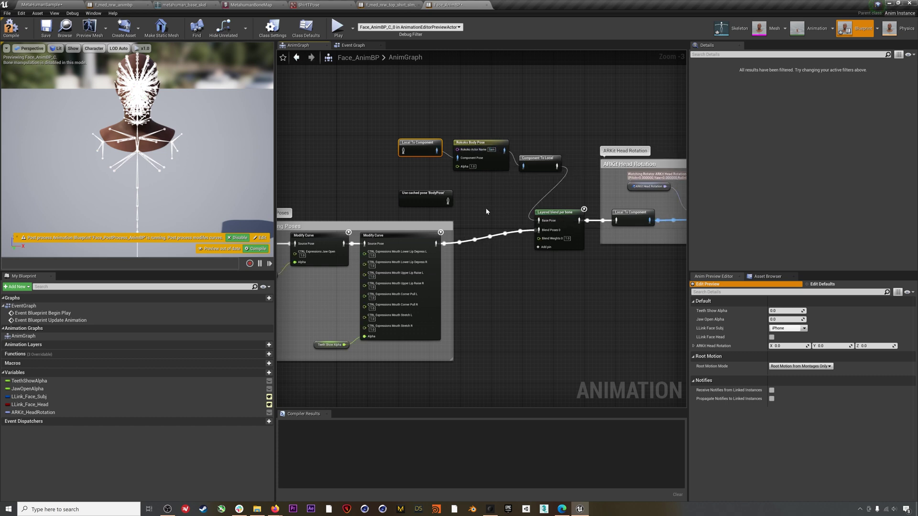
click(487, 198)
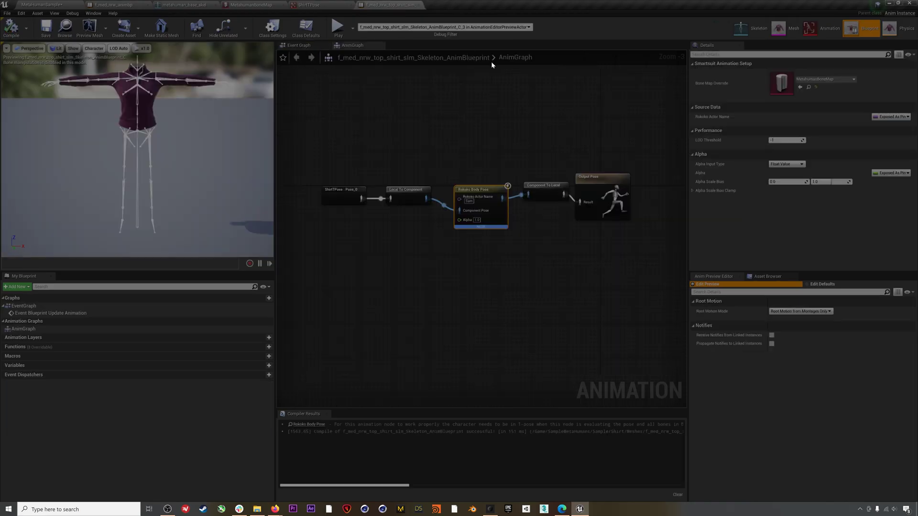
Step: Undock the Face_AnimBP editor into its own window and show the T-pose assets in the Content folder beside it
drag(447, 5, 478, 62)
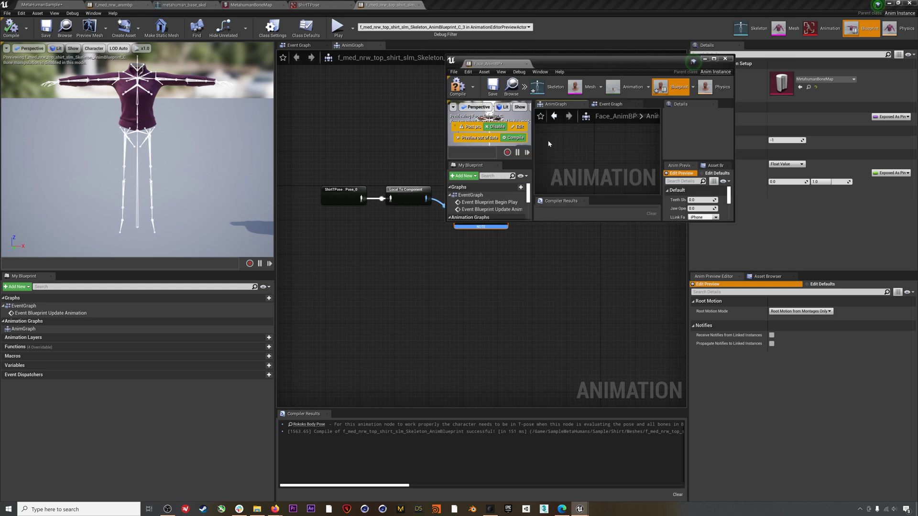
right_drag(704, 234, 636, 230)
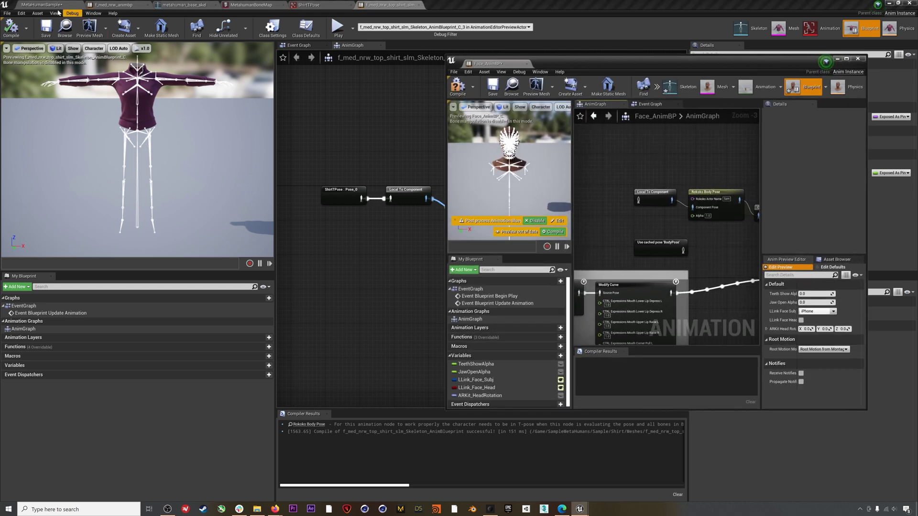
click(42, 5)
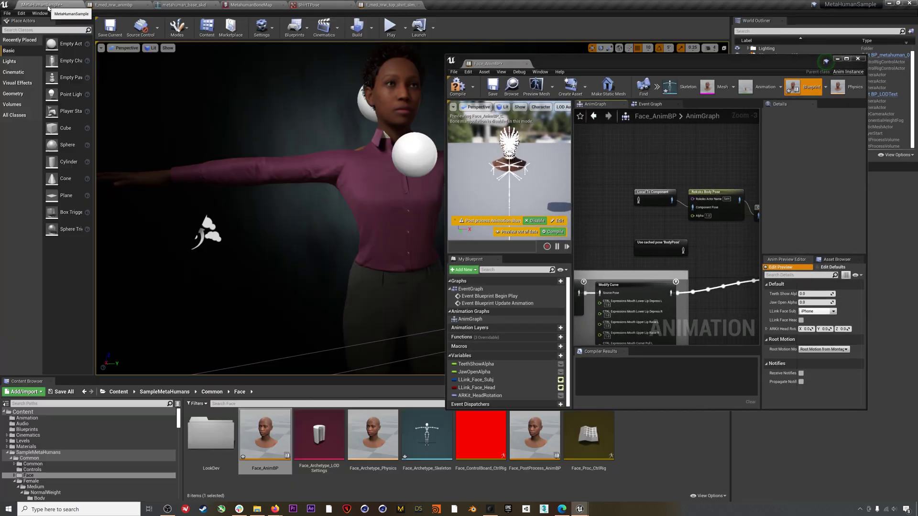
click(119, 391)
scroll(388, 443, down, 2)
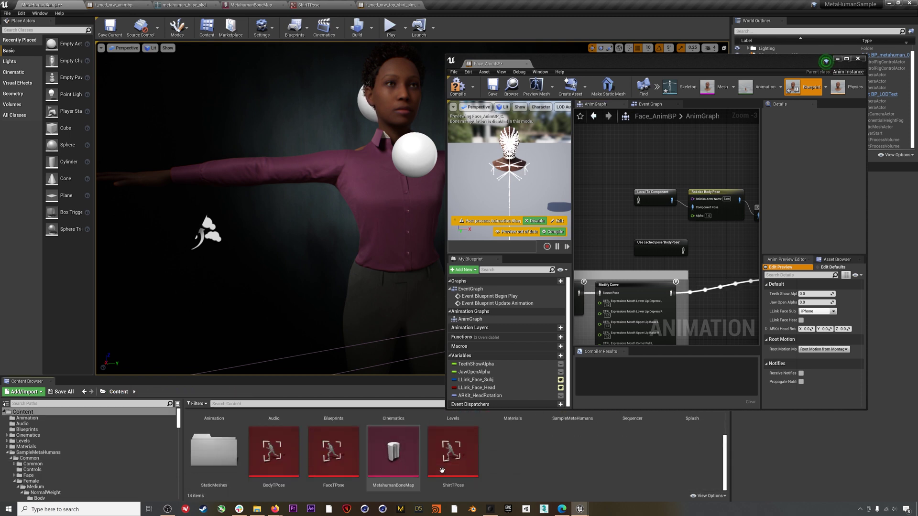
Step: Place the FaceTPose asset in front of Local To Component in the face AnimGraph and convert it to Pose By Name
drag(330, 454, 607, 201)
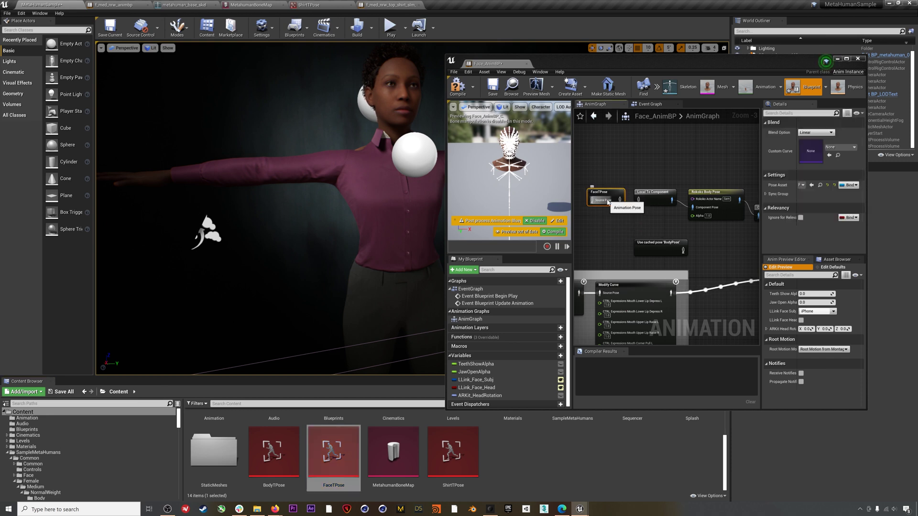
right_click(608, 201)
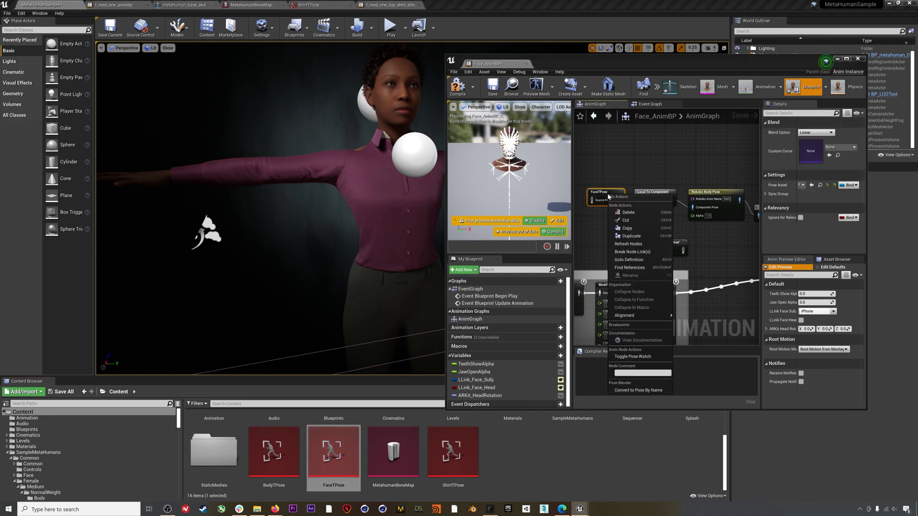
click(639, 390)
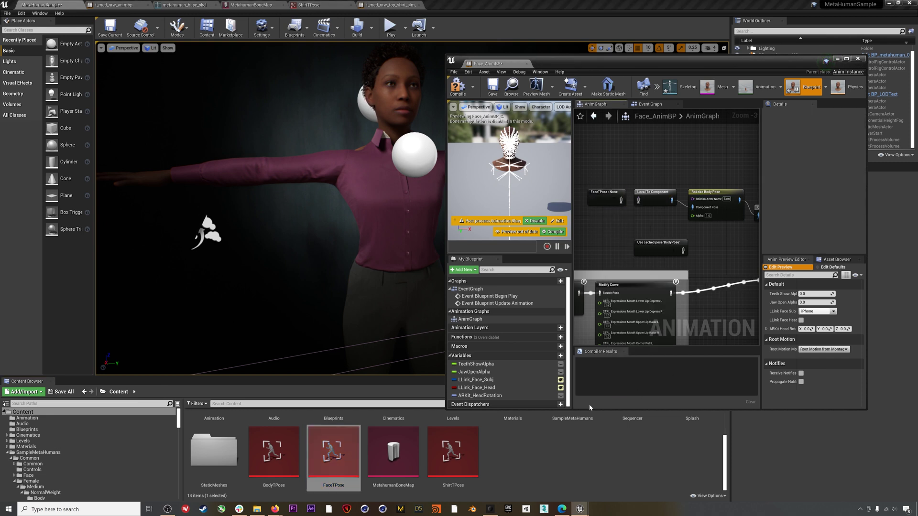
Step: Look up the pose name in FaceTPose, set the pose node's name to Pose_0 and connect it to Local To Component
double_click(332, 455)
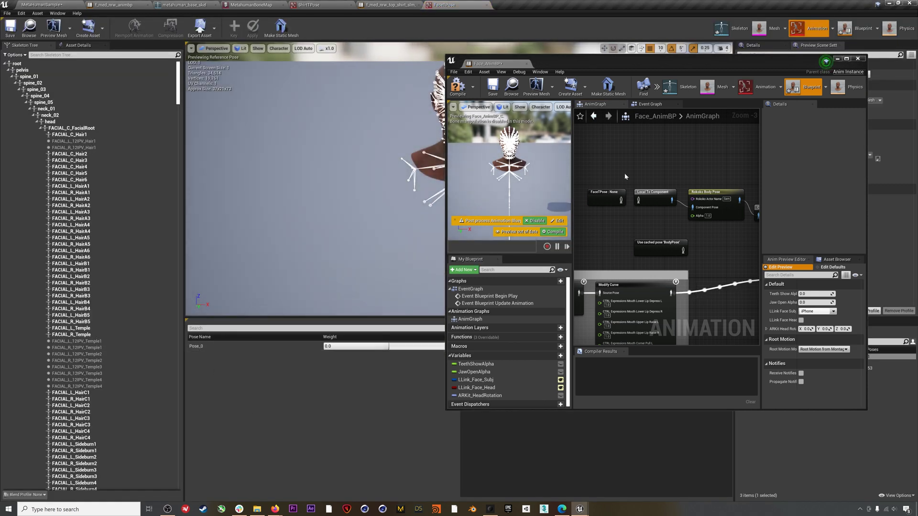
click(612, 197)
click(813, 132)
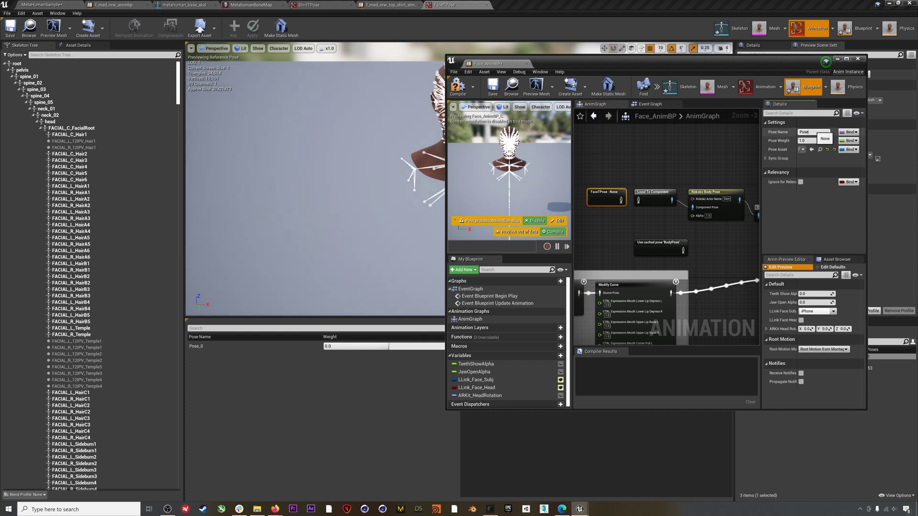
key(Return)
drag(624, 199, 638, 200)
Step: Dock Face_AnimBP back into the main window and set its Rokoko Body Pose node's Bone Map Override to MetahumanBoneMap
drag(488, 63, 502, 7)
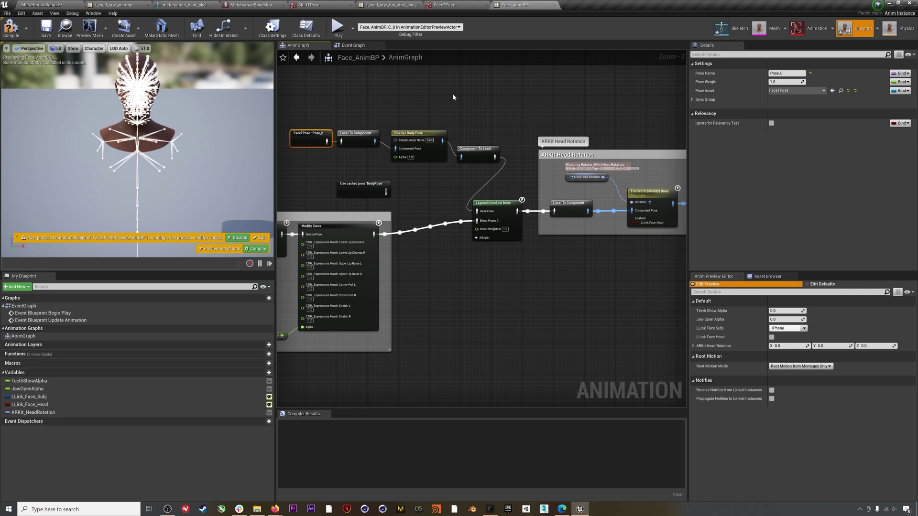
click(417, 143)
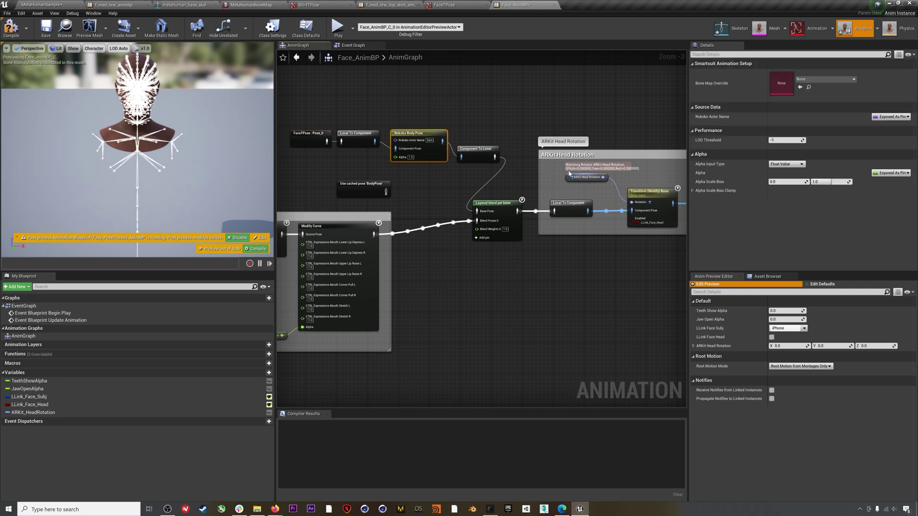
click(817, 79)
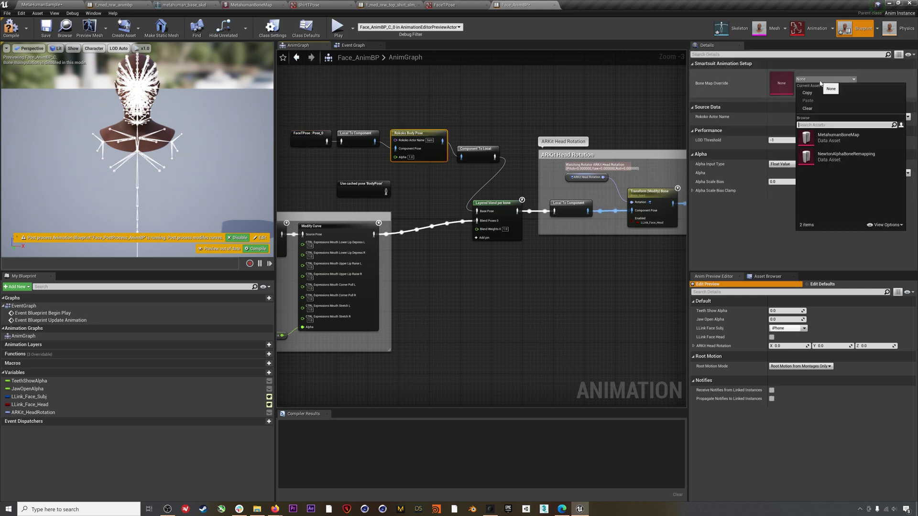
click(824, 136)
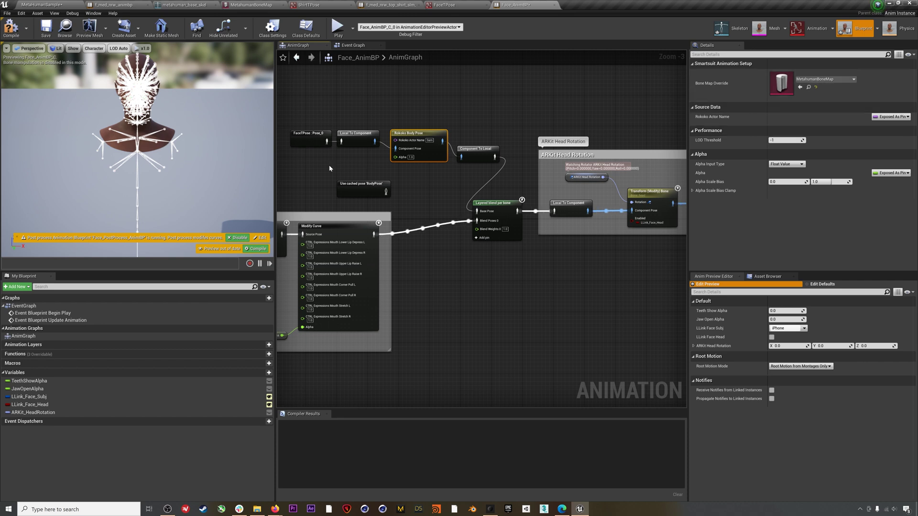
Step: Compile and save the Face_AnimBP blueprint, and save the MetaHumanSample level
click(12, 30)
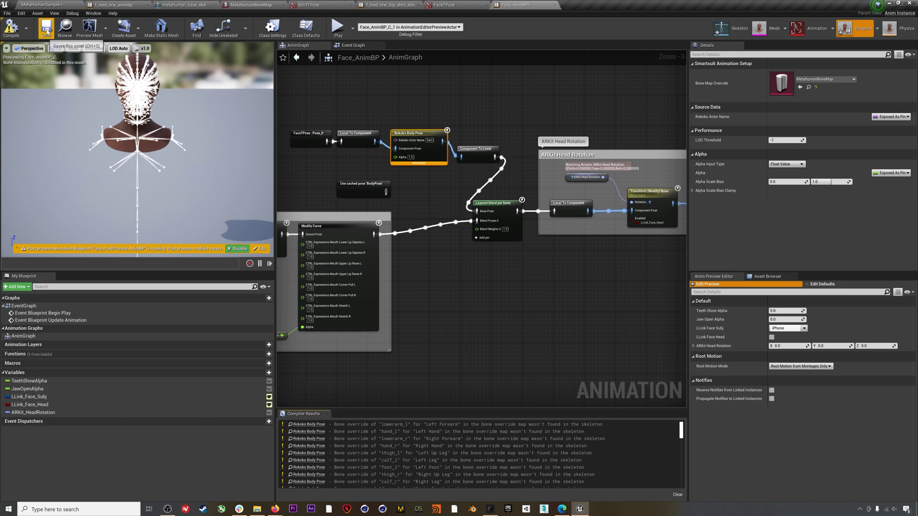
click(497, 309)
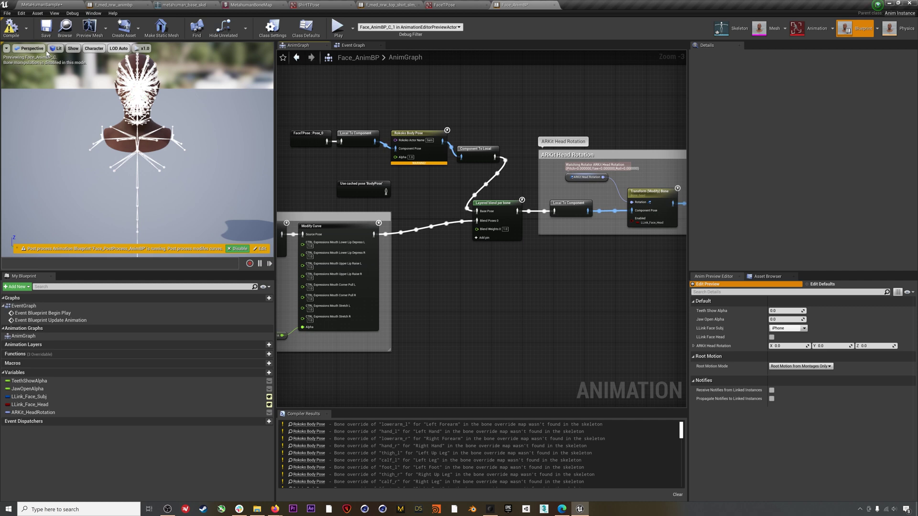
click(41, 4)
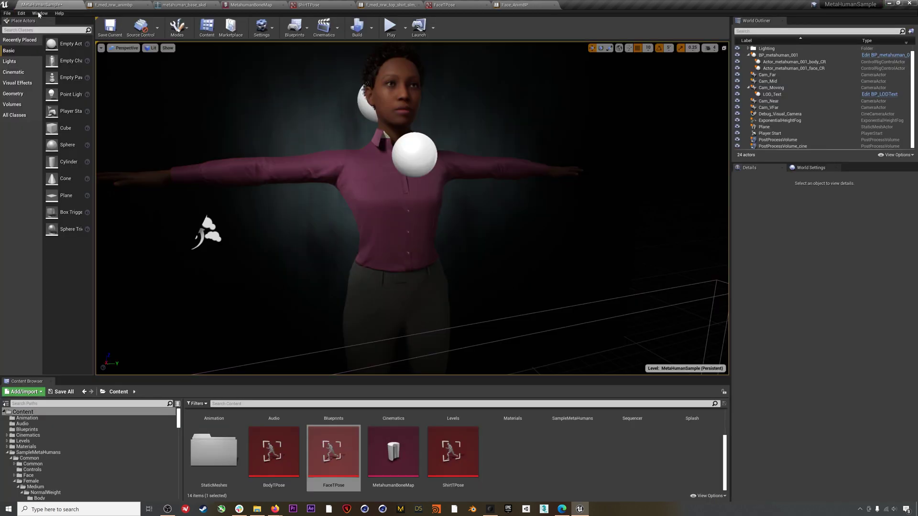
click(110, 27)
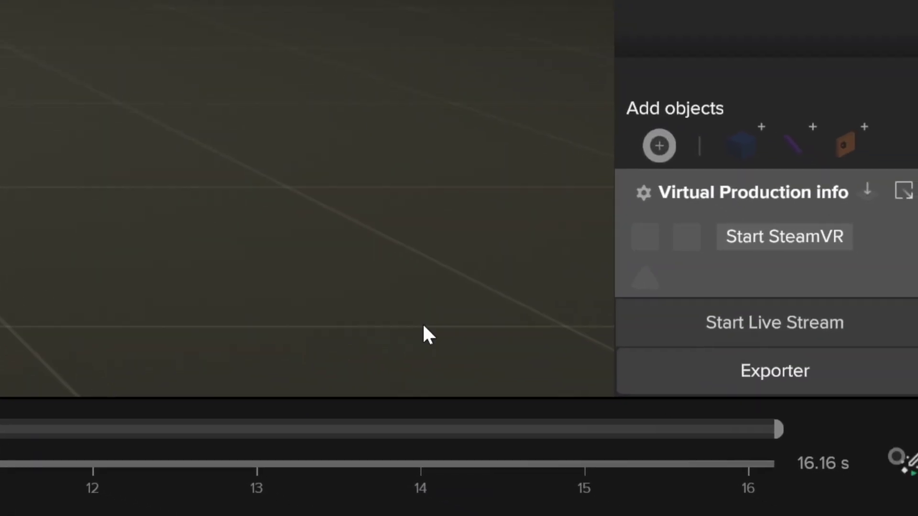
Step: Switch to Rokoko Studio and start live streaming to Unreal Engine
click(784, 325)
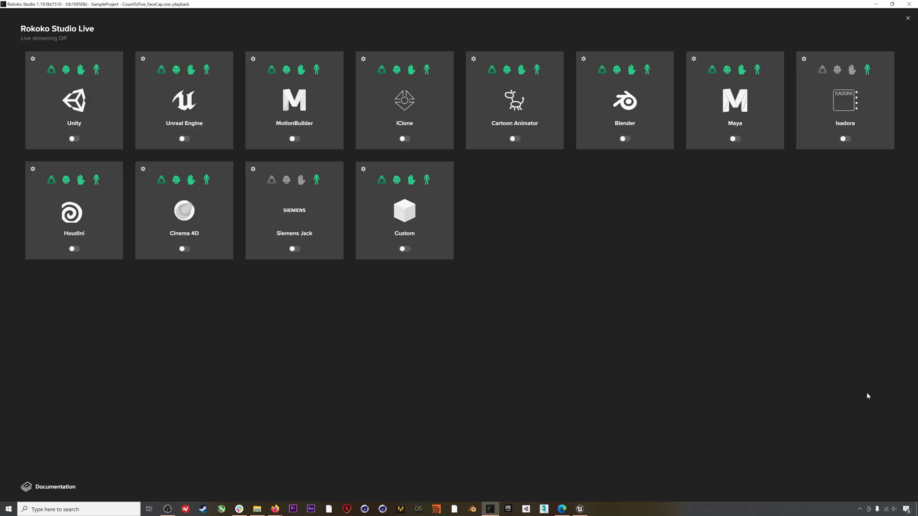
click(185, 139)
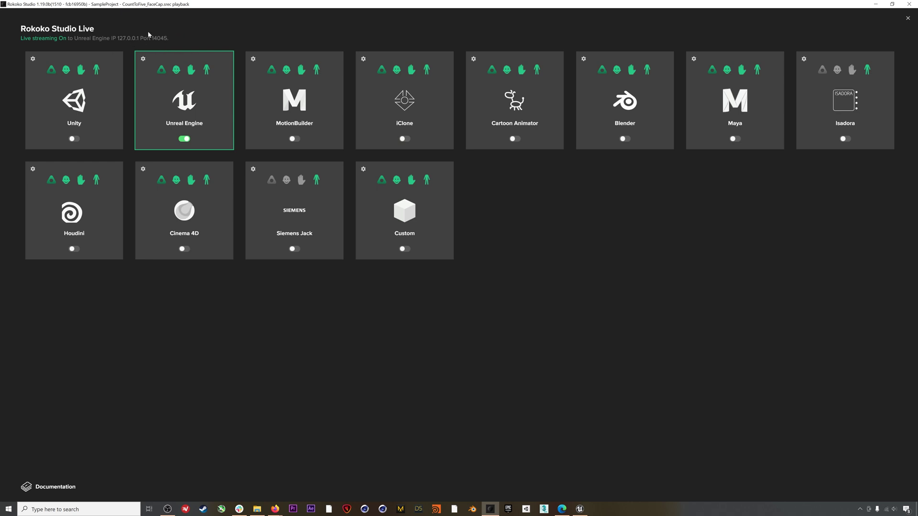
Step: Switch back to Unreal Editor and place a Rokoko Receiver actor in the MetaHumanSample level
key(alt+Tab)
click(39, 30)
text(rokoko)
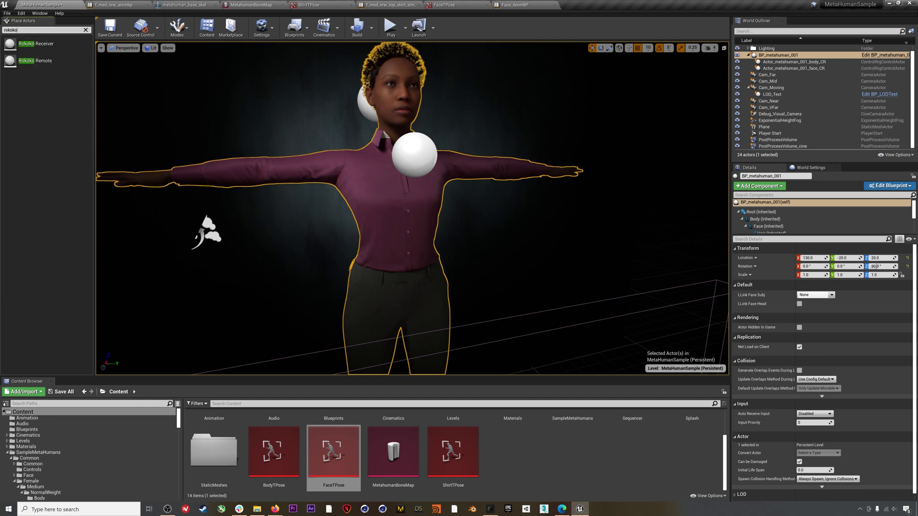
drag(35, 44, 374, 165)
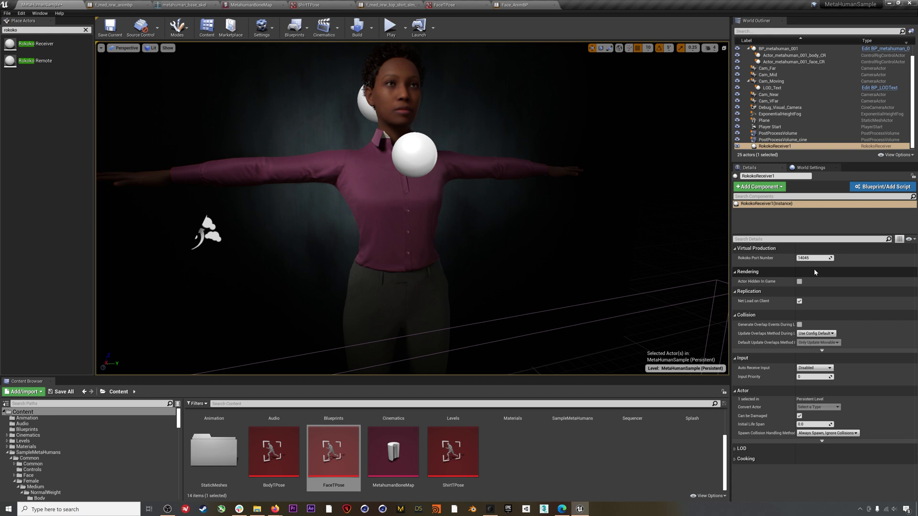
Step: Select the BP_metahuman_001 character and add the Studio entry as a Rokoko Studio source in Live Link
click(330, 243)
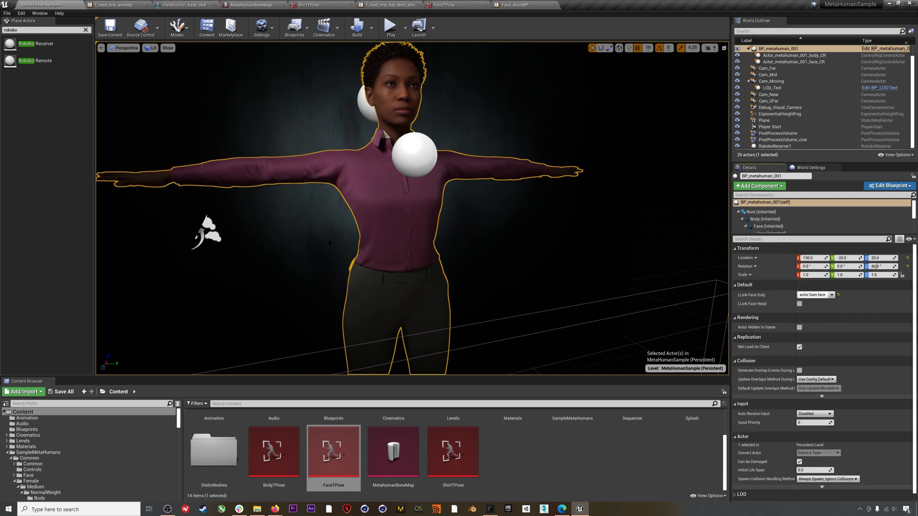
click(40, 13)
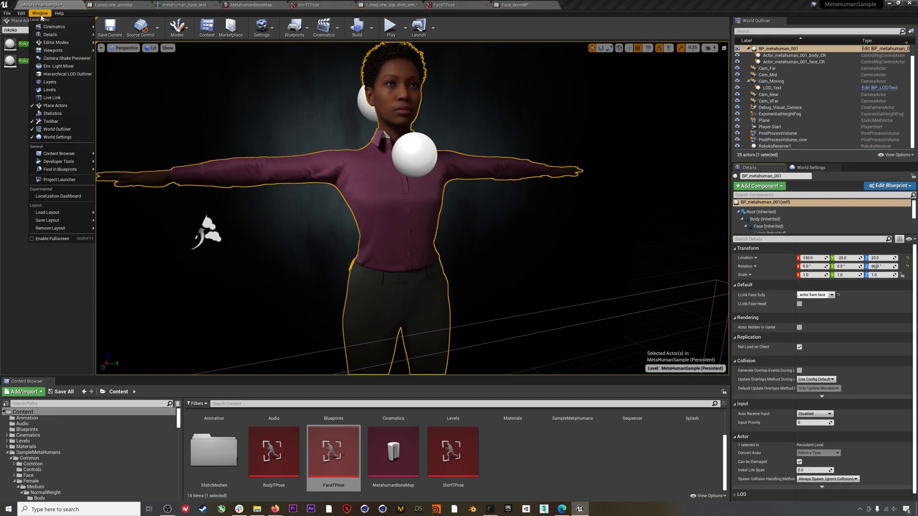
click(39, 98)
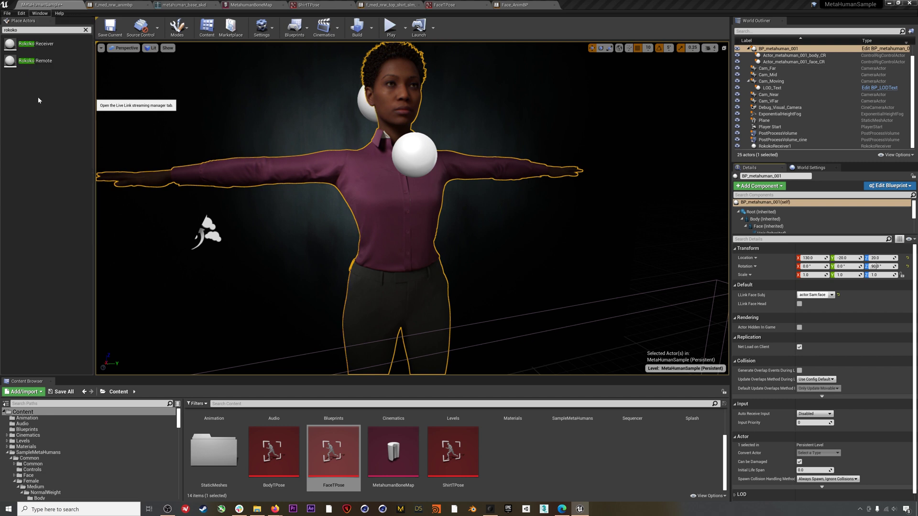
click(251, 141)
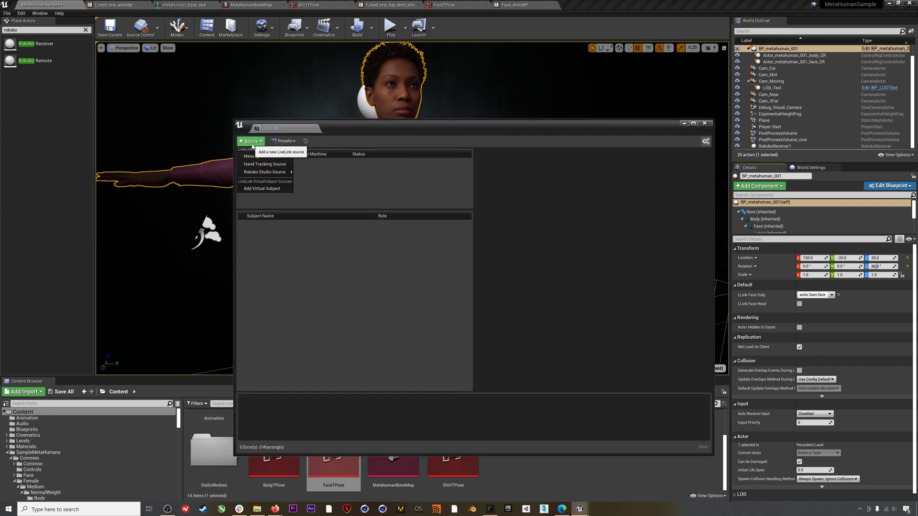
mouse_move(258, 173)
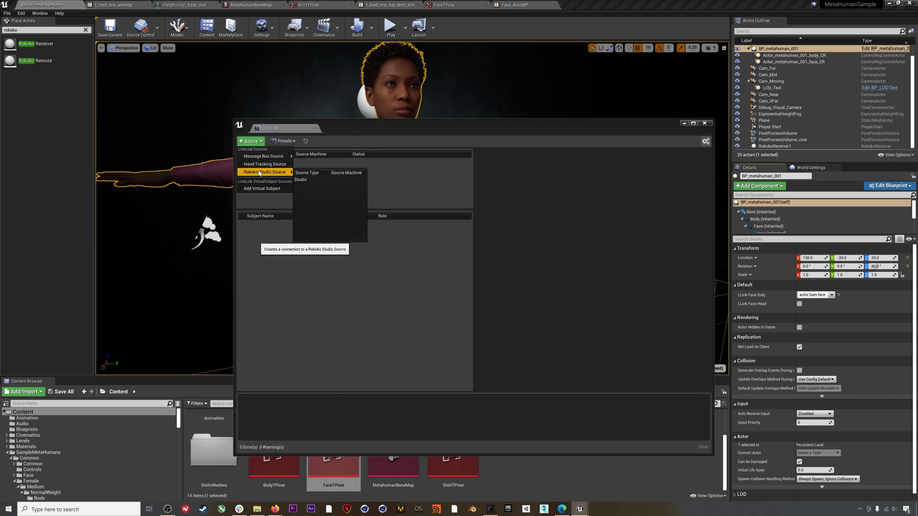
click(312, 180)
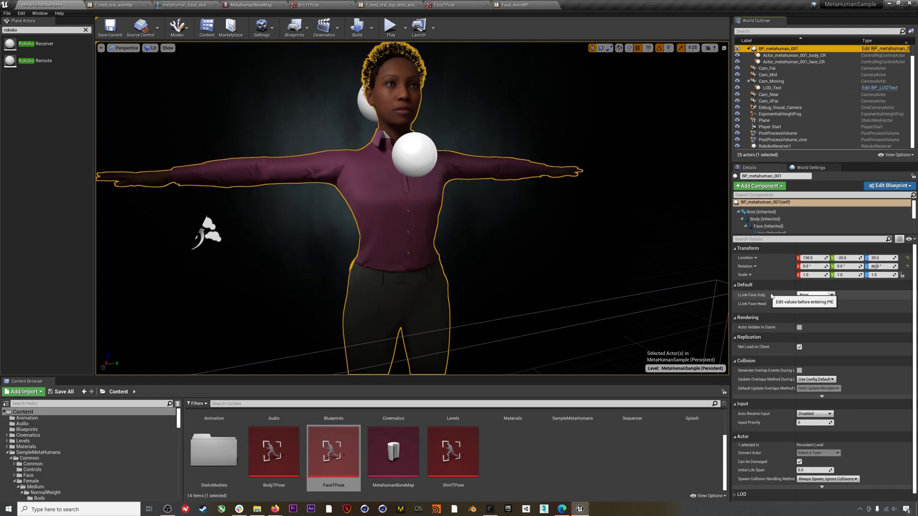
Step: Set BP_metahuman_001's LLink Face Subj to the streamed Rokoko actor's face subject and save the current level
click(822, 295)
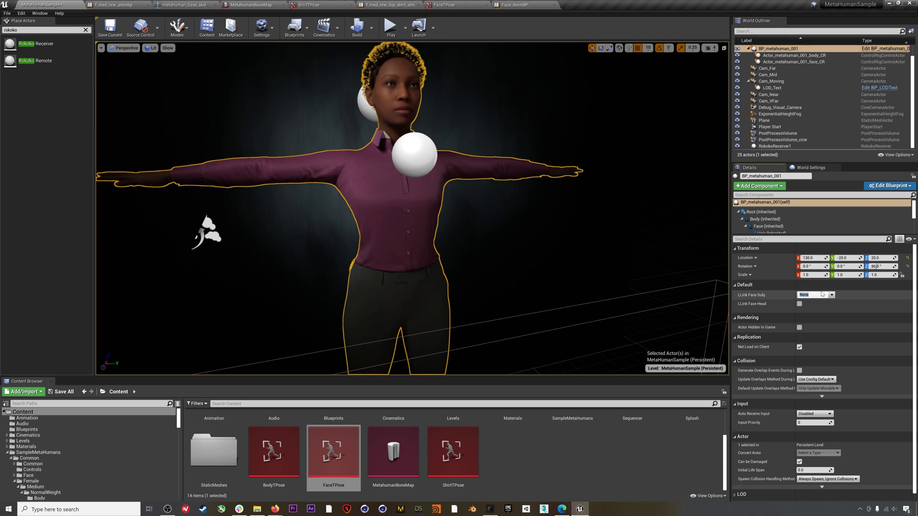
text(actor:Sam:face)
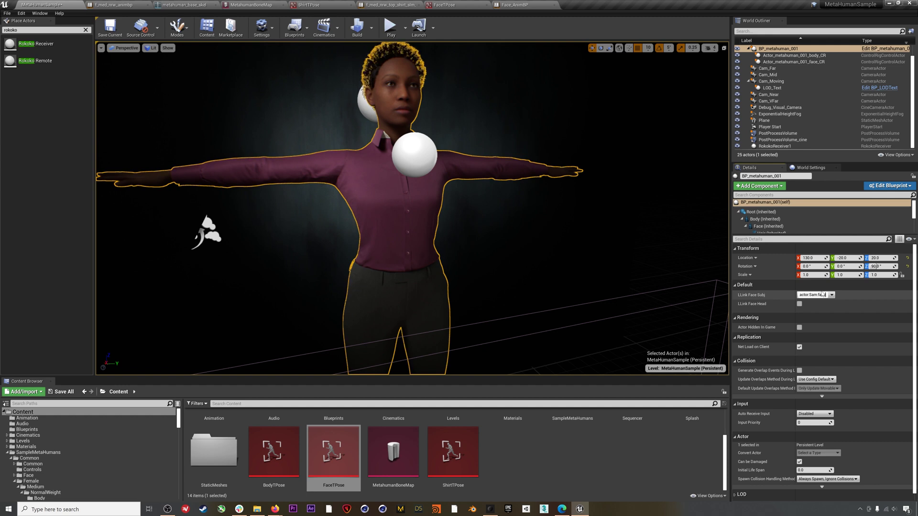
click(111, 28)
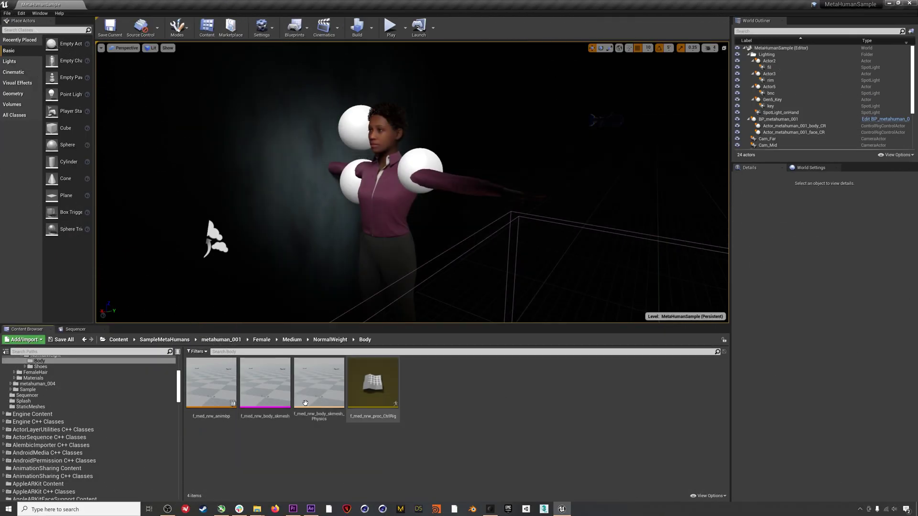
Step: Open f_med_nrw_animbp to check the Rokoko Actor Name on its Rokoko Body Pose node, and close the blueprint
double_click(210, 372)
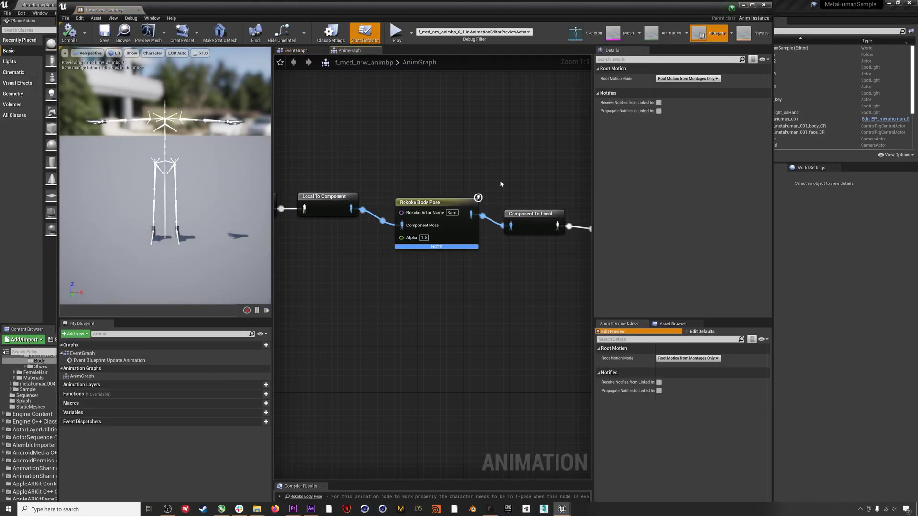
click(450, 214)
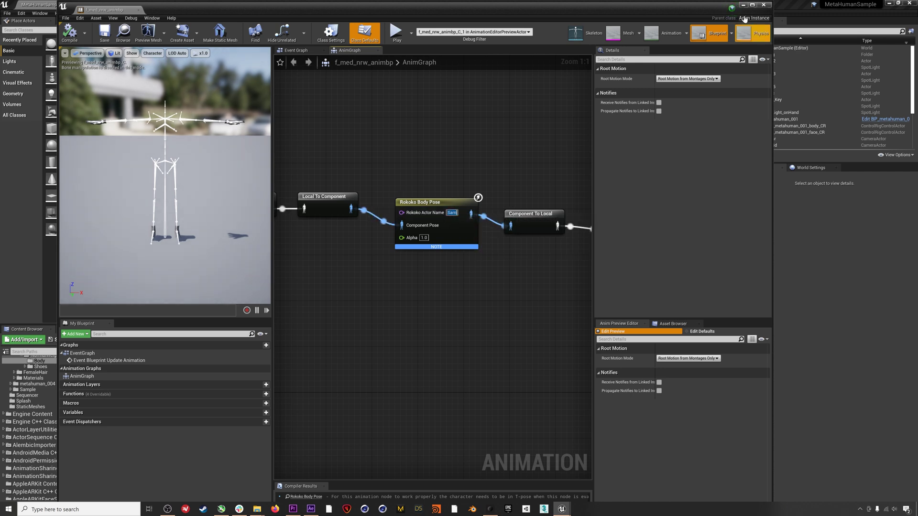
click(763, 5)
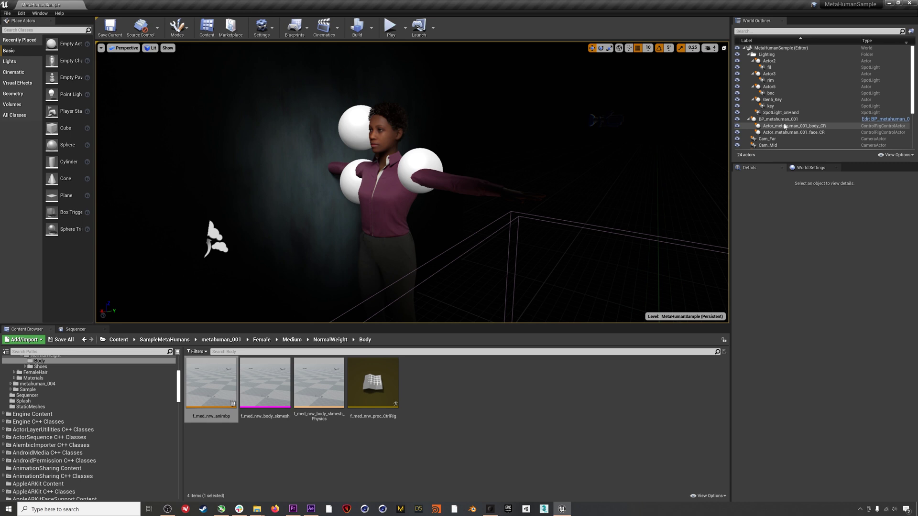
Step: Select BP_metahuman_001, reopen Live Link and connect the Rokoko Studio source named Studio
click(778, 119)
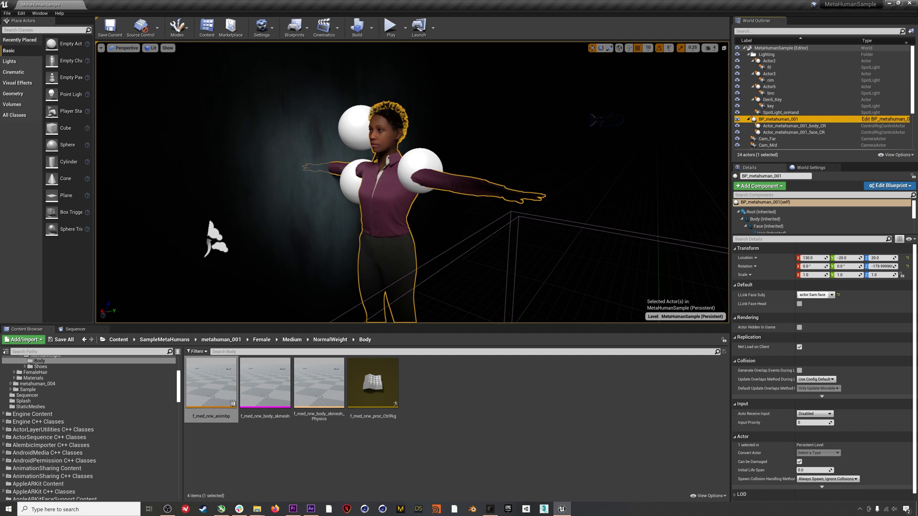
click(40, 13)
click(52, 97)
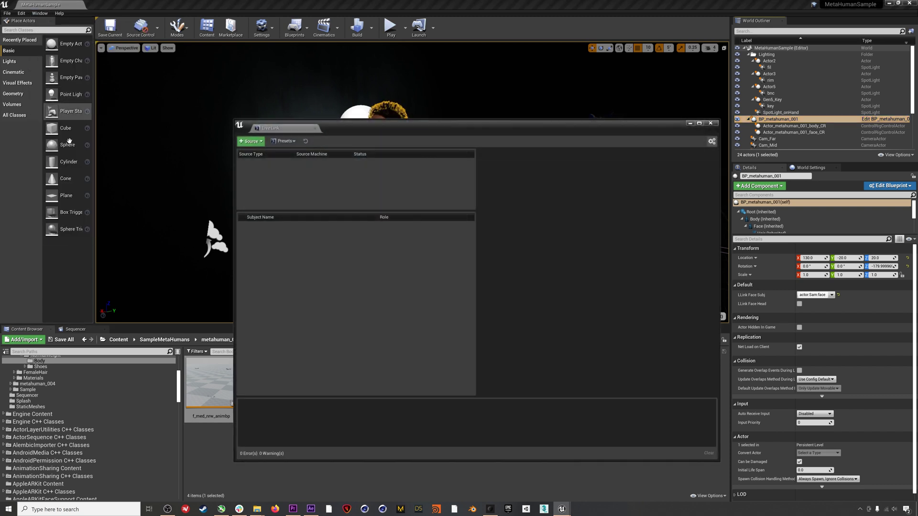
click(250, 143)
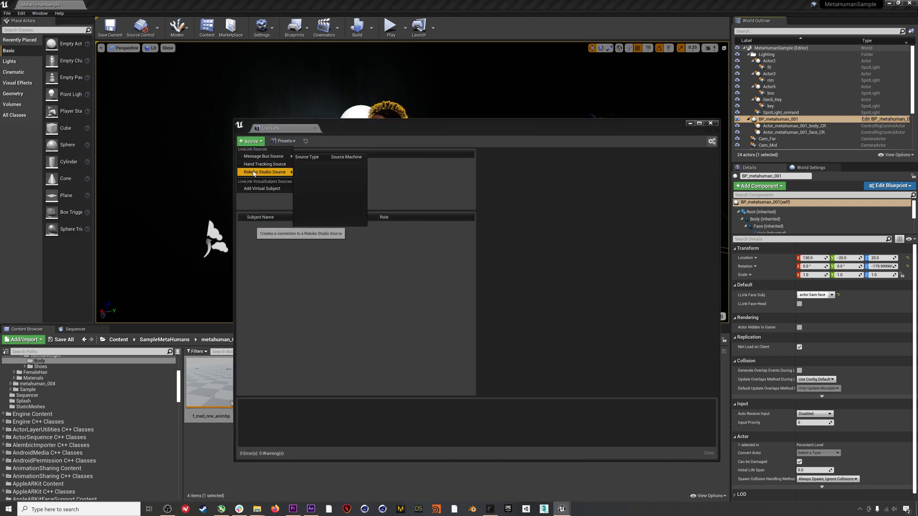
mouse_move(267, 172)
click(306, 180)
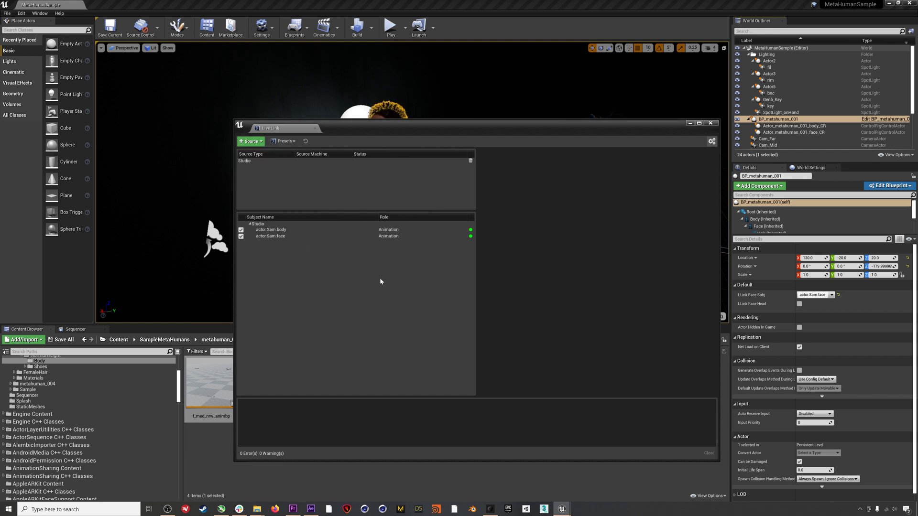